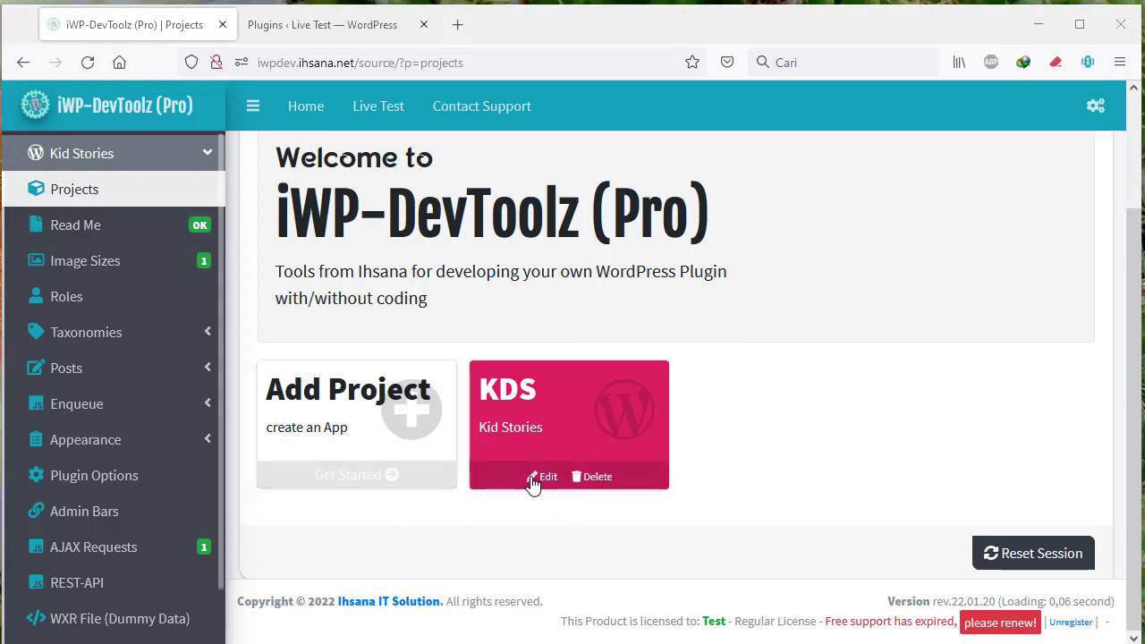
Switch to the Live Test WordPress site and activate the Elementor and Kid Stories plugins.
{"action": "left_click", "coordinate": [315, 24]}
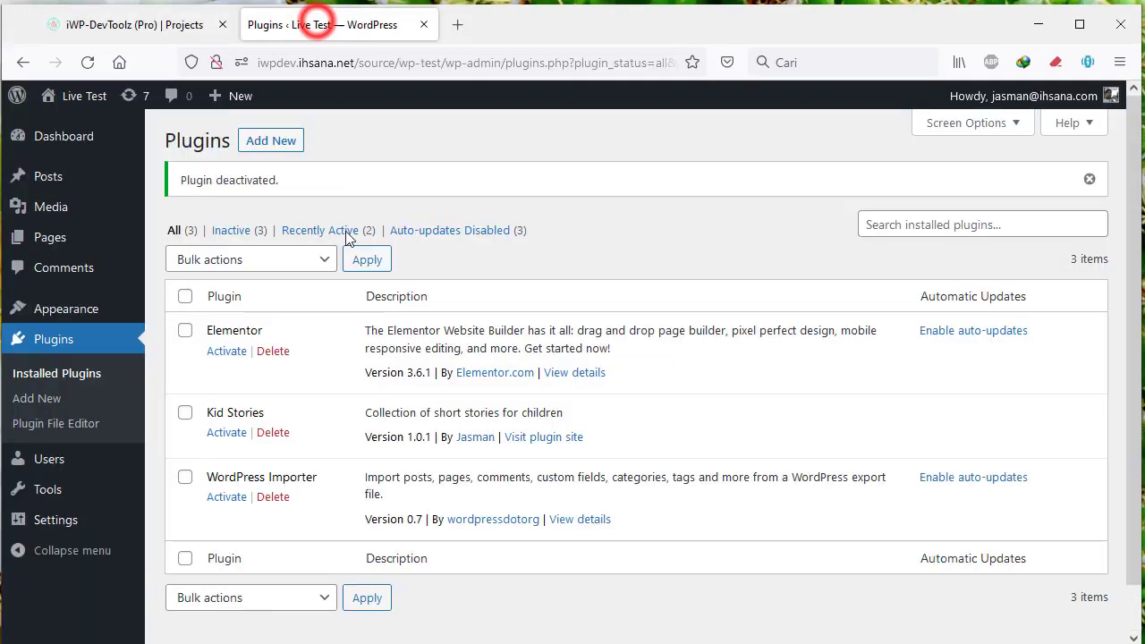
{"action": "left_click", "coordinate": [226, 352]}
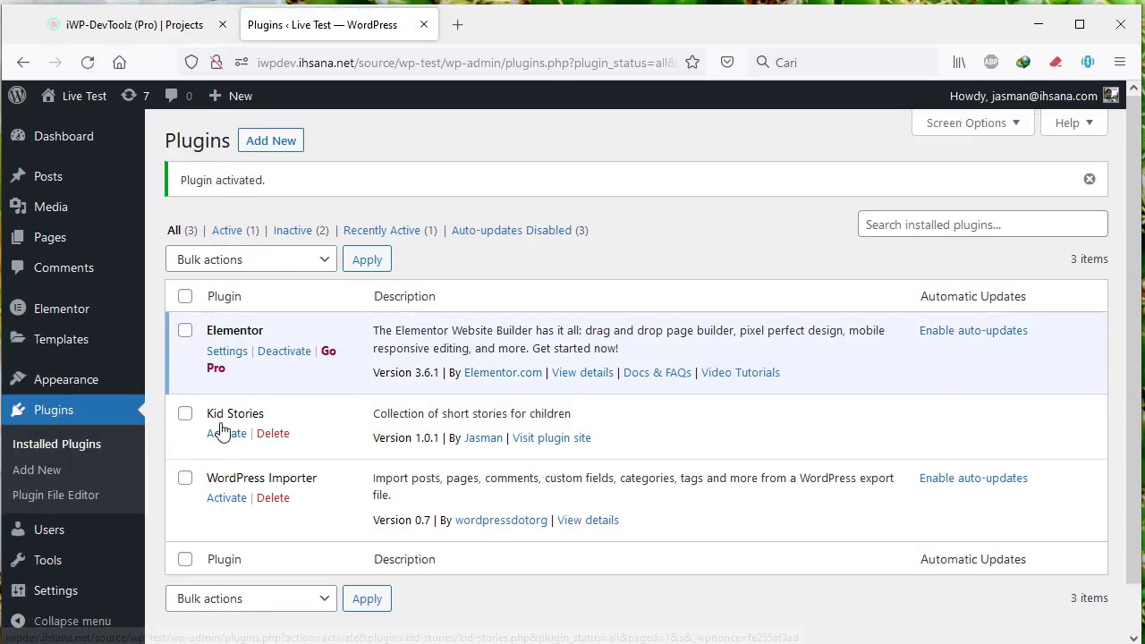
{"action": "left_click", "coordinate": [170, 25]}
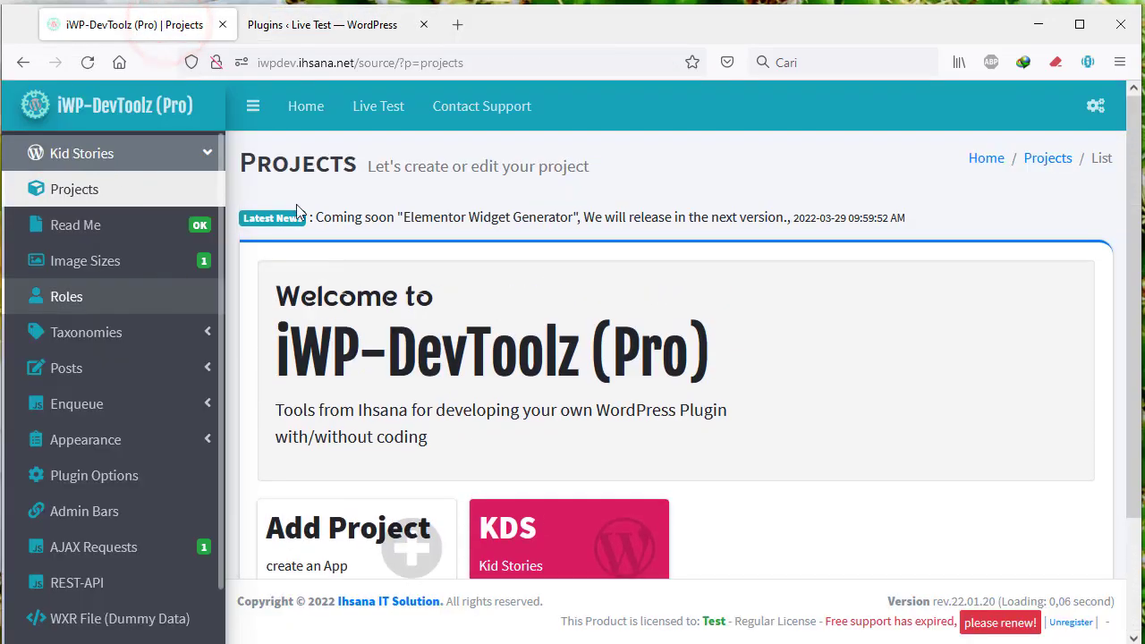
{"action": "left_click", "coordinate": [344, 23]}
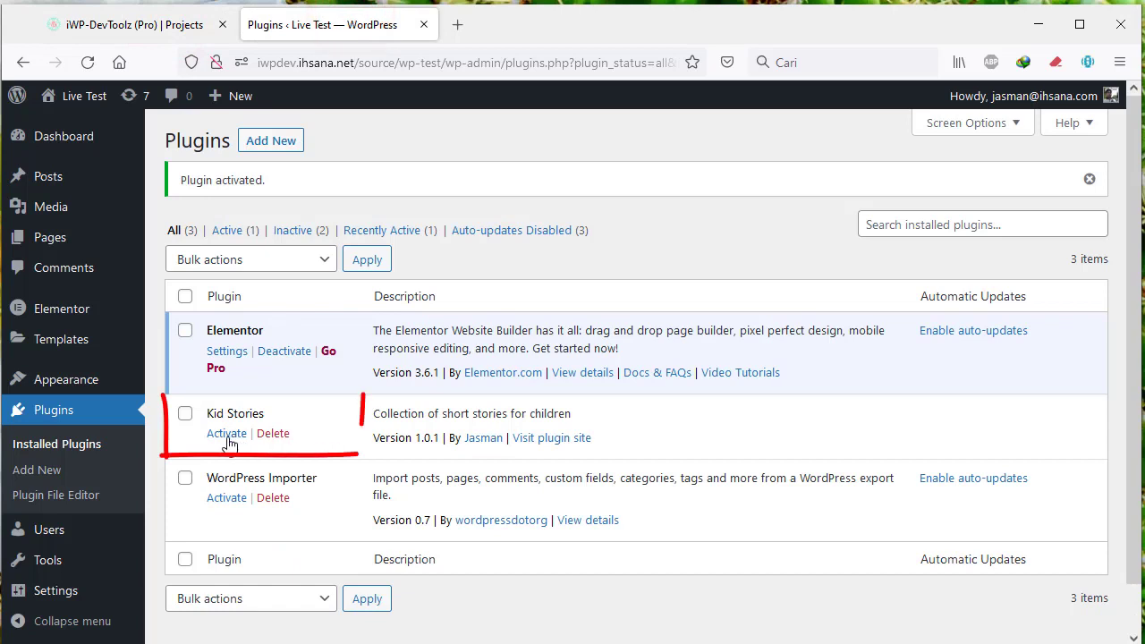
{"action": "left_click", "coordinate": [221, 438]}
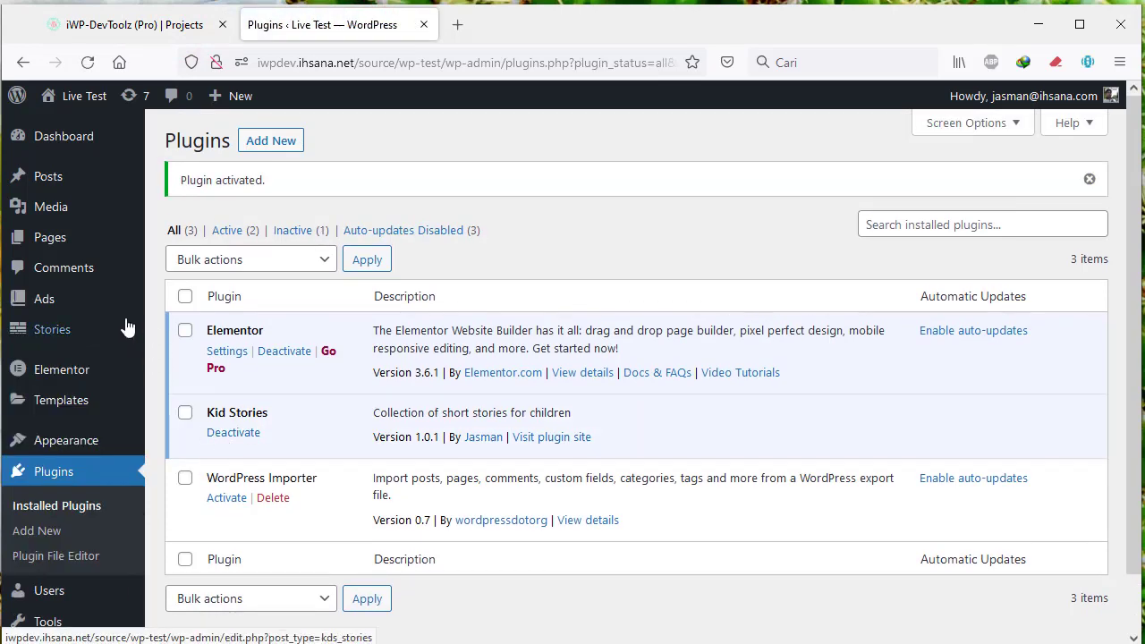
Create a new post, open it for editing in Elementor, and look over the Basic widgets.
{"action": "mouse_move", "coordinate": [70, 190]}
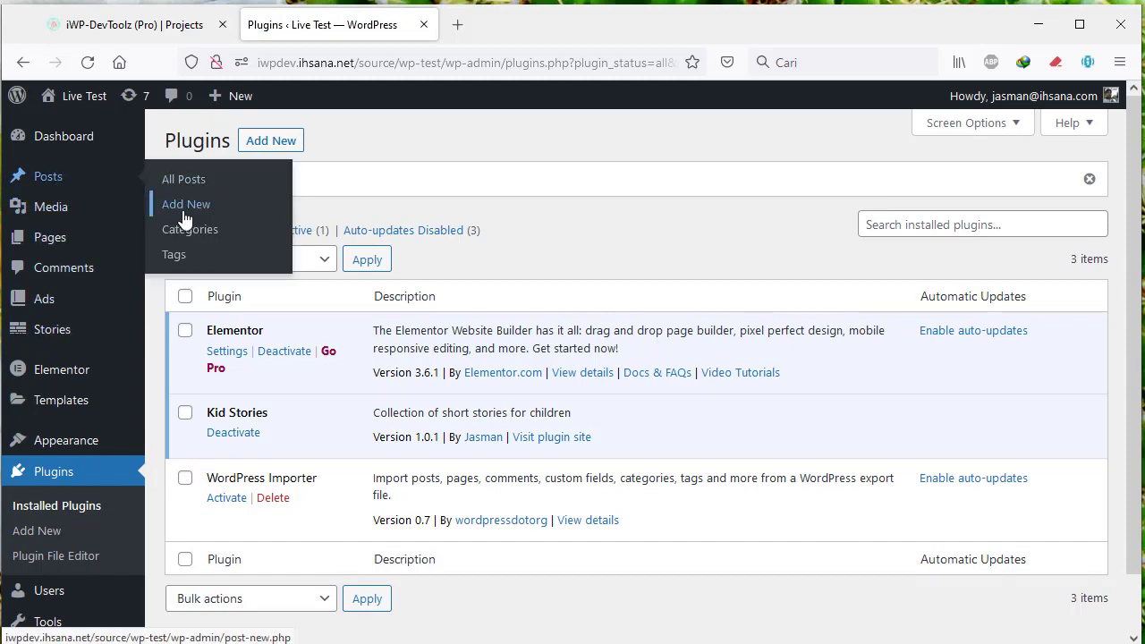
{"action": "left_click", "coordinate": [187, 213]}
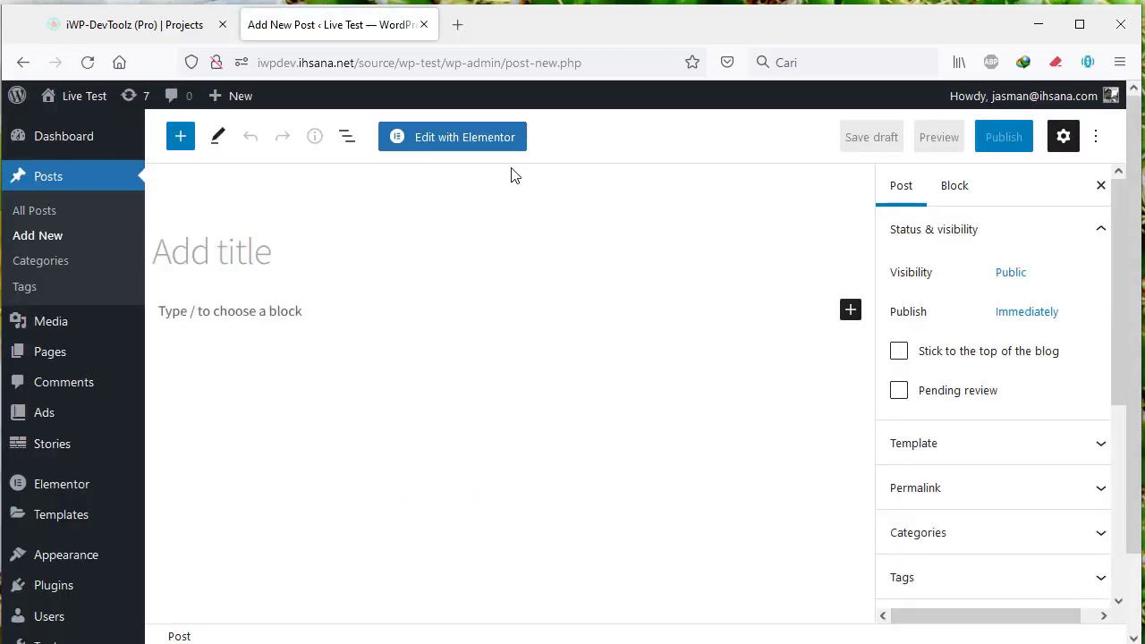
{"action": "left_click", "coordinate": [447, 146]}
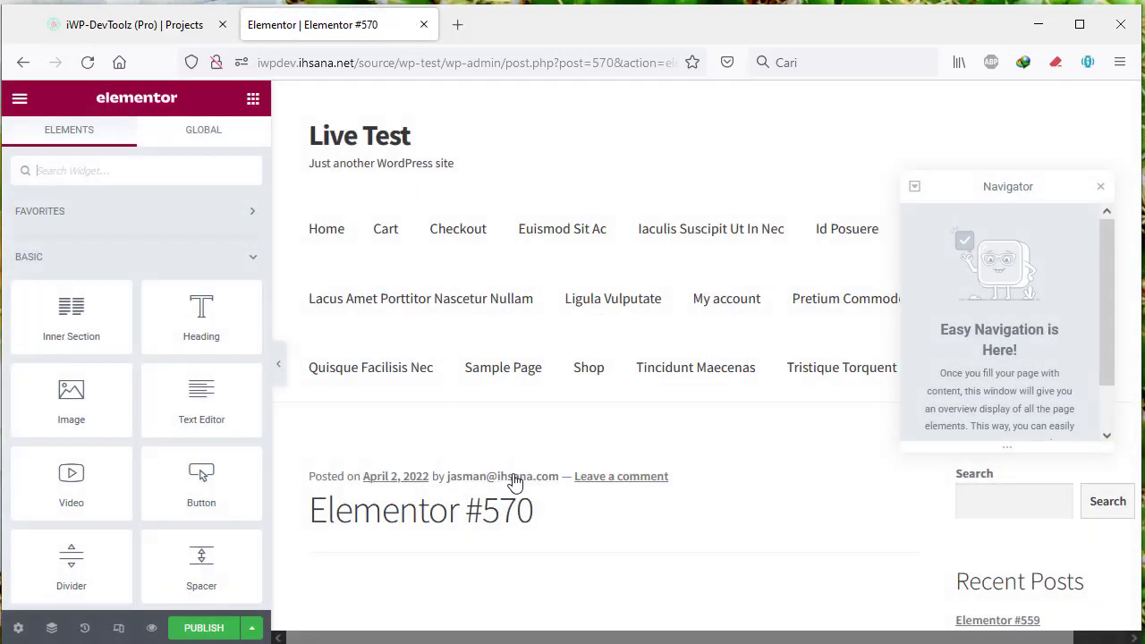
{"action": "scroll", "coordinate": [514, 481], "scroll_direction": "down", "scroll_amount": 4}
{"action": "scroll", "coordinate": [100, 311], "scroll_direction": "down", "scroll_amount": 1}
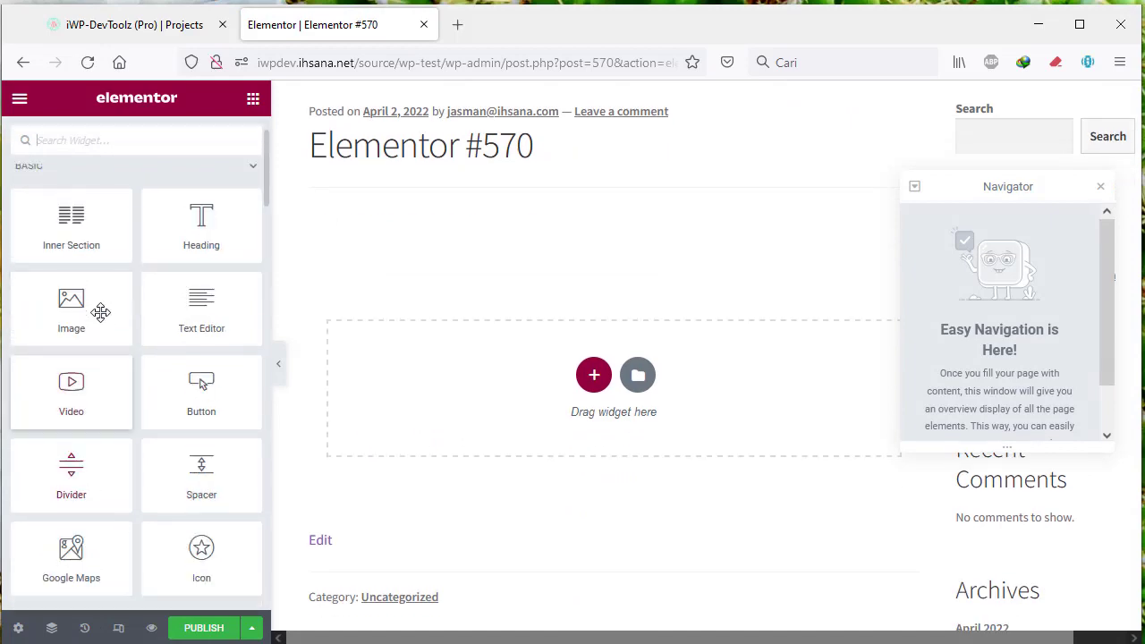
{"action": "scroll", "coordinate": [100, 312], "scroll_direction": "up", "scroll_amount": 2}
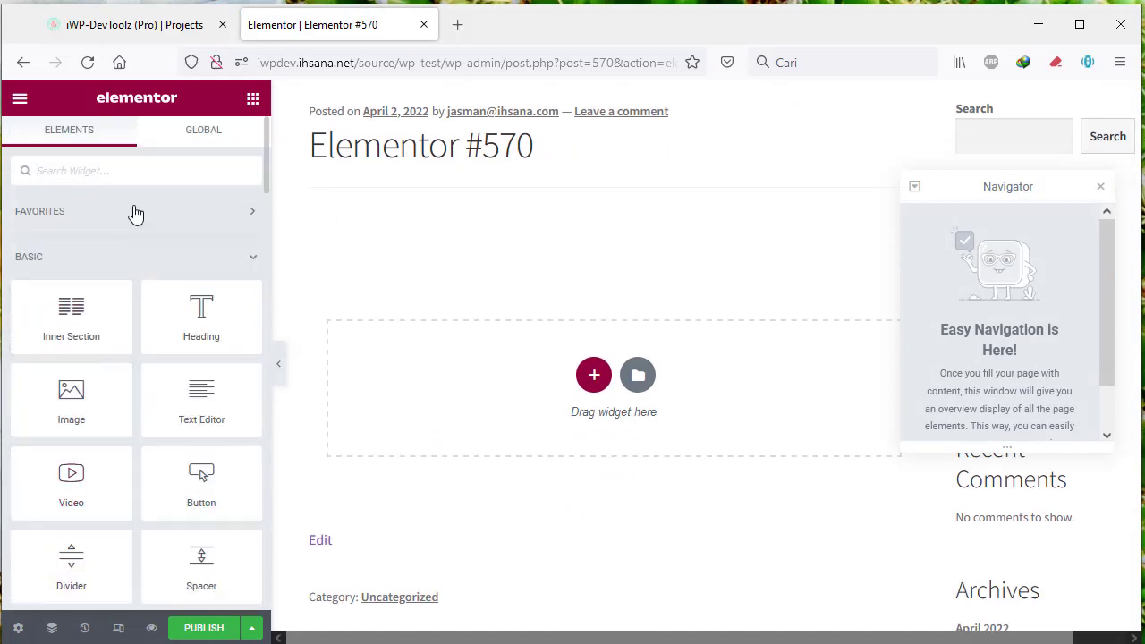
Switch to iWP-DevToolz and start a new Elementor widget for the Kid Stories project.
{"action": "left_click", "coordinate": [133, 27]}
{"action": "scroll", "coordinate": [170, 412], "scroll_direction": "down", "scroll_amount": 4}
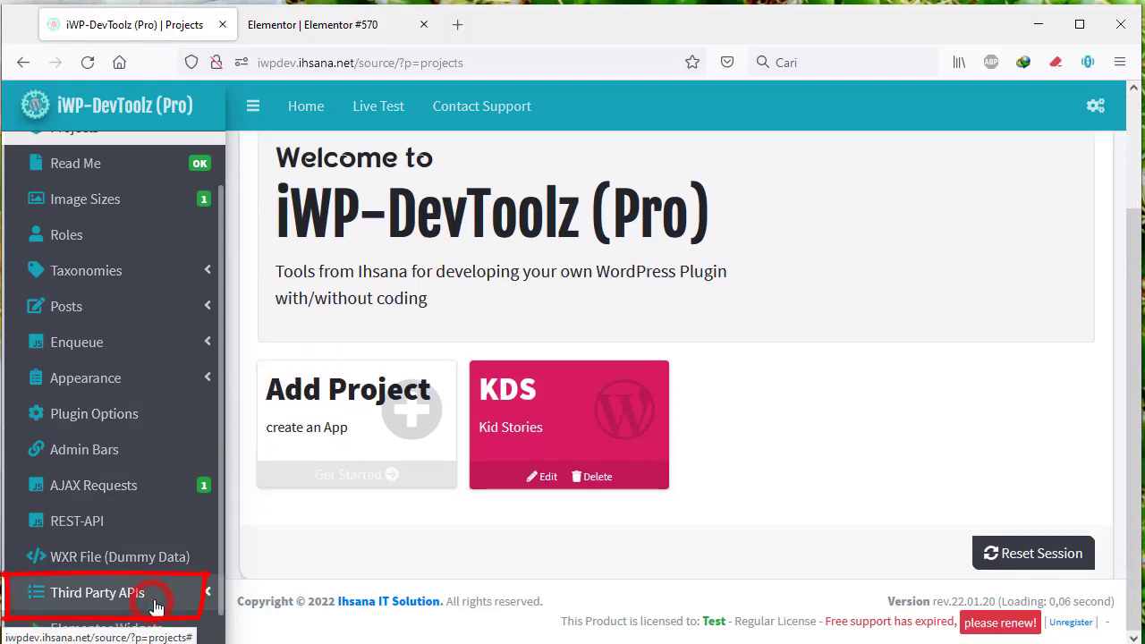
{"action": "left_click", "coordinate": [155, 607]}
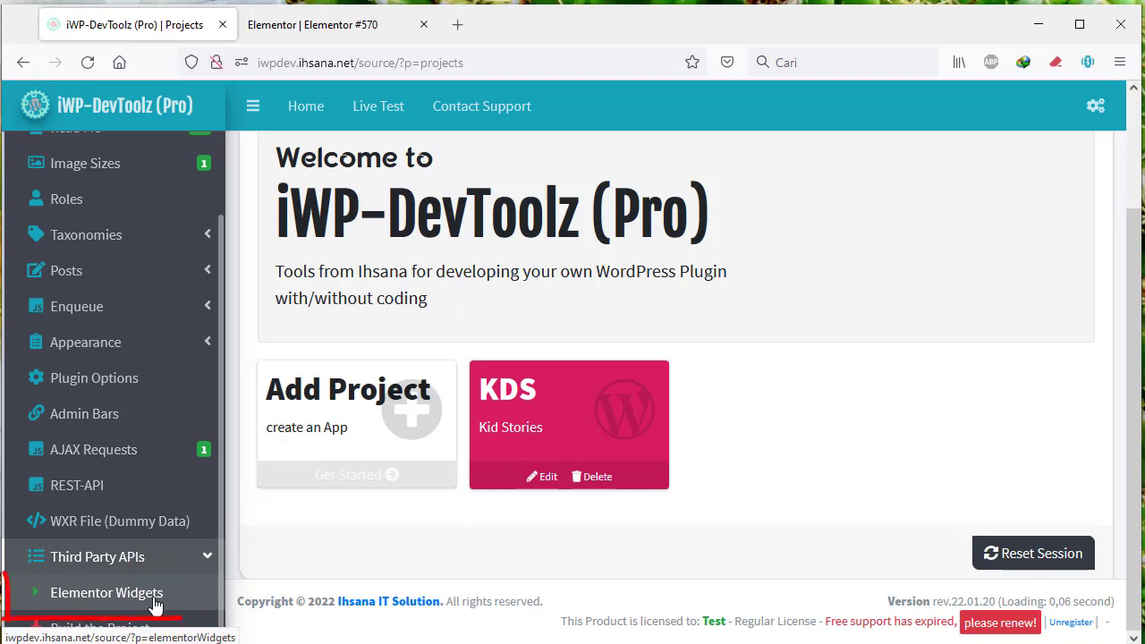
{"action": "left_click", "coordinate": [153, 600]}
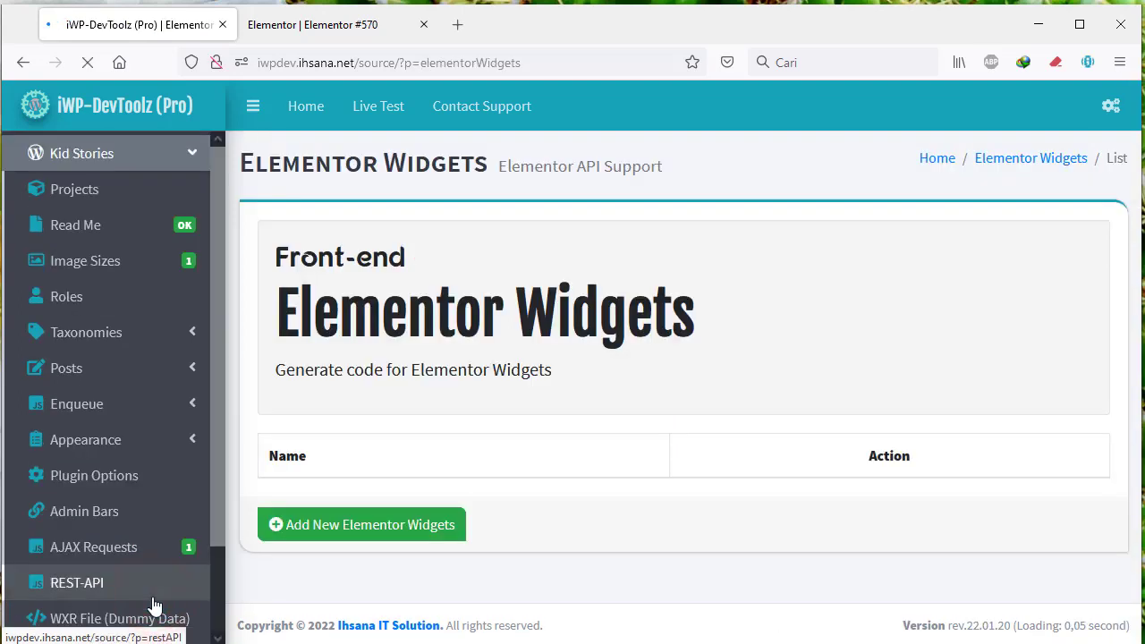
{"action": "scroll", "coordinate": [504, 478], "scroll_direction": "down", "scroll_amount": 2}
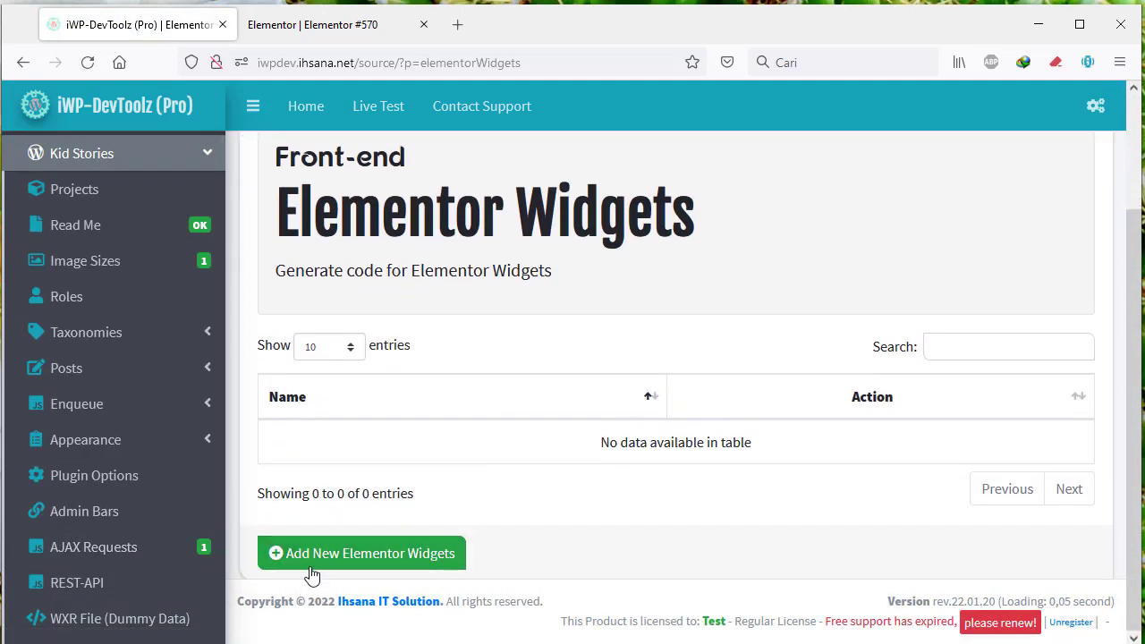
{"action": "left_click", "coordinate": [437, 564]}
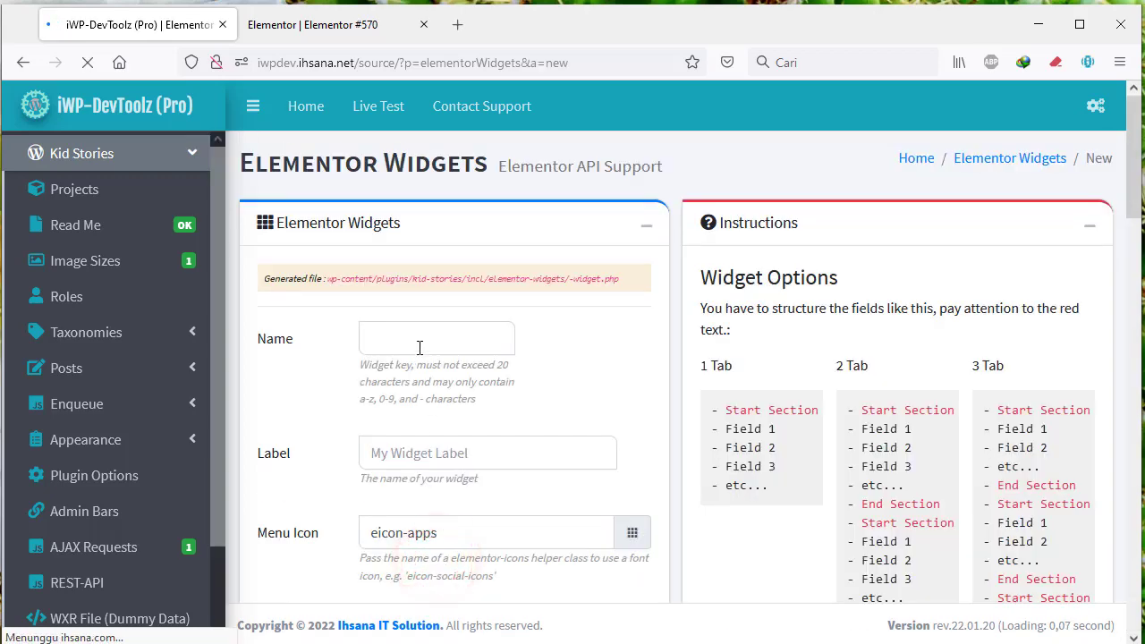
Name the new widget list-stories and label it List Stories.
{"action": "left_click", "coordinate": [416, 383]}
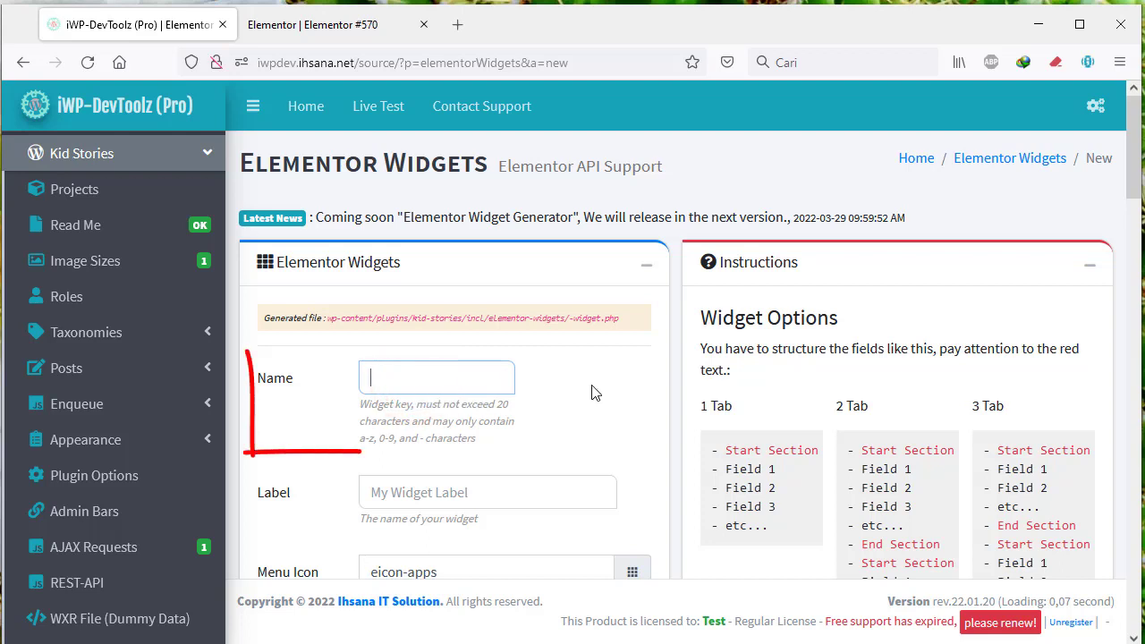
{"action": "type", "text": "Liist-stories"}
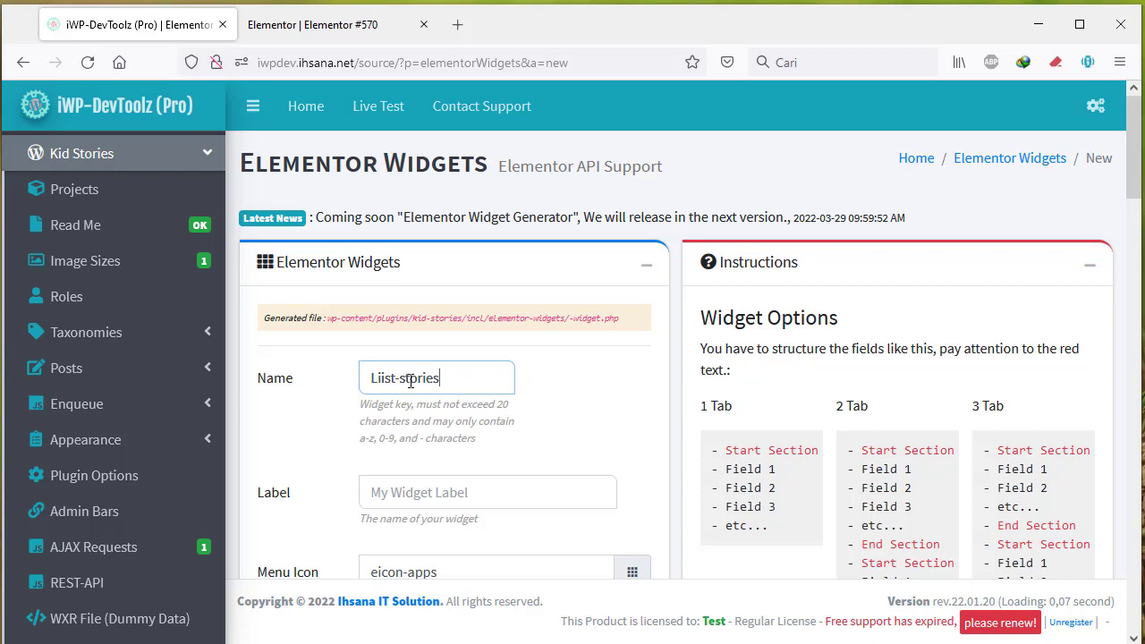
{"action": "left_click", "coordinate": [376, 380]}
{"action": "key", "text": "BackSpace"}
{"action": "scroll", "coordinate": [446, 478], "scroll_direction": "down", "scroll_amount": 2}
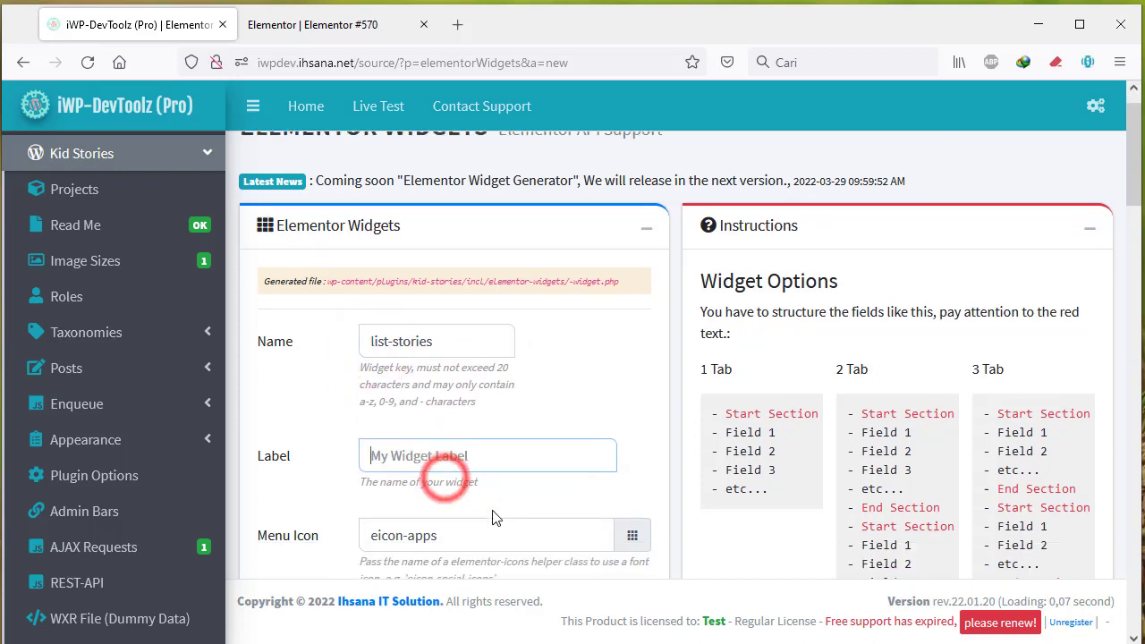
{"action": "type", "text": "List S"}
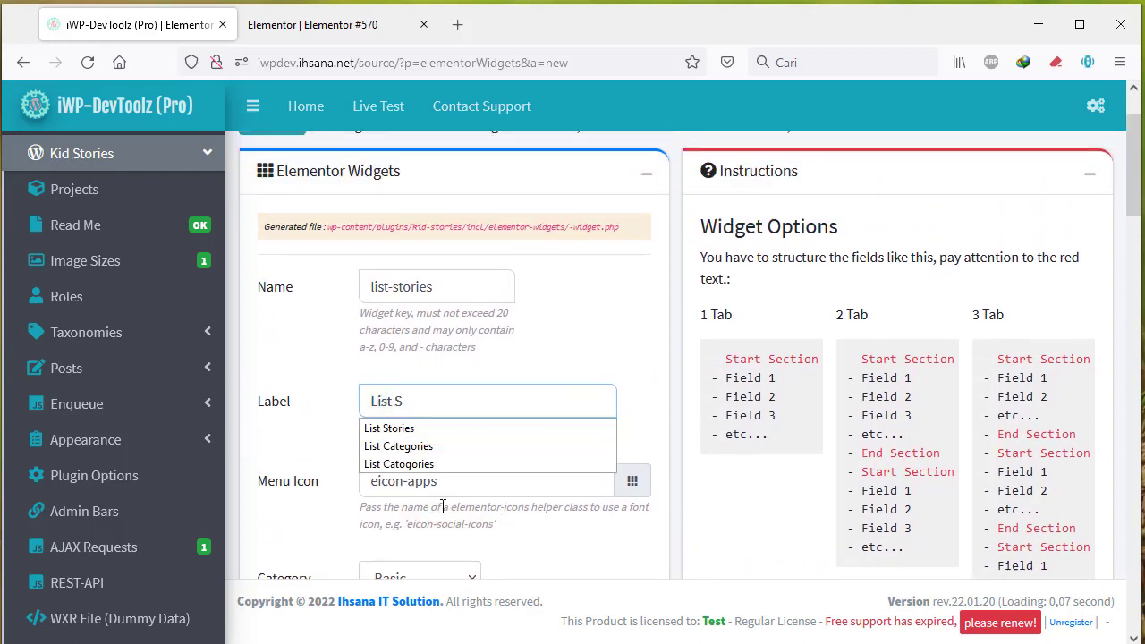
{"action": "type", "text": "tories"}
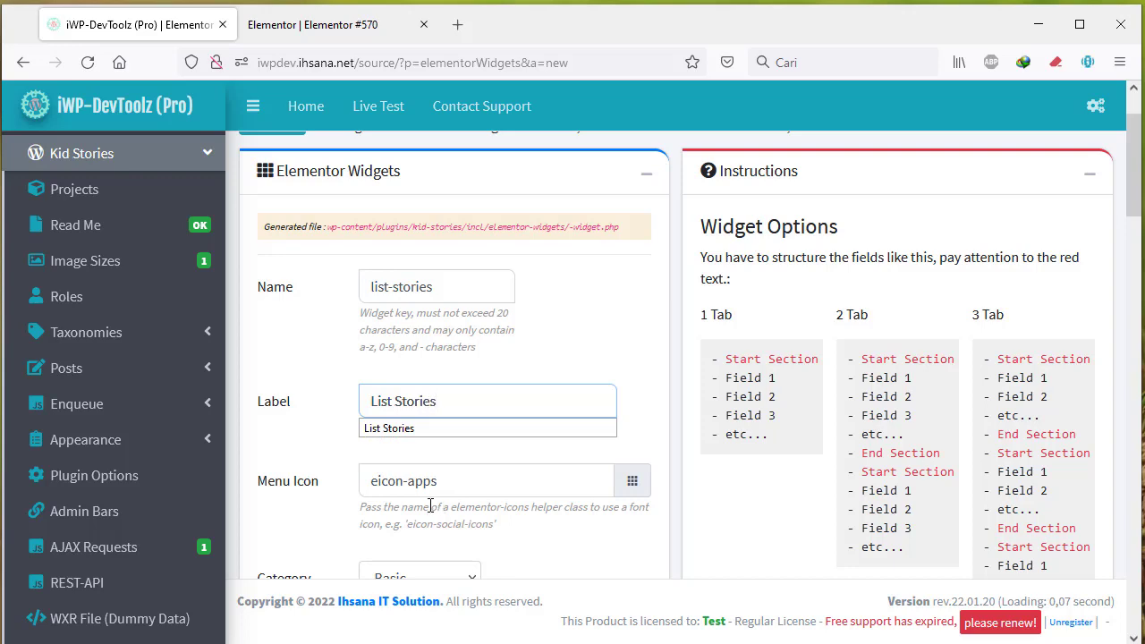
Choose the layered eicon-parallax icon as the widget's menu icon.
{"action": "mouse_move", "coordinate": [256, 450]}
{"action": "left_mouse_down"}
{"action": "mouse_move", "coordinate": [343, 491]}
{"action": "mouse_move", "coordinate": [274, 483]}
{"action": "mouse_move", "coordinate": [630, 490]}
{"action": "left_mouse_up"}
{"action": "left_click", "coordinate": [629, 485]}
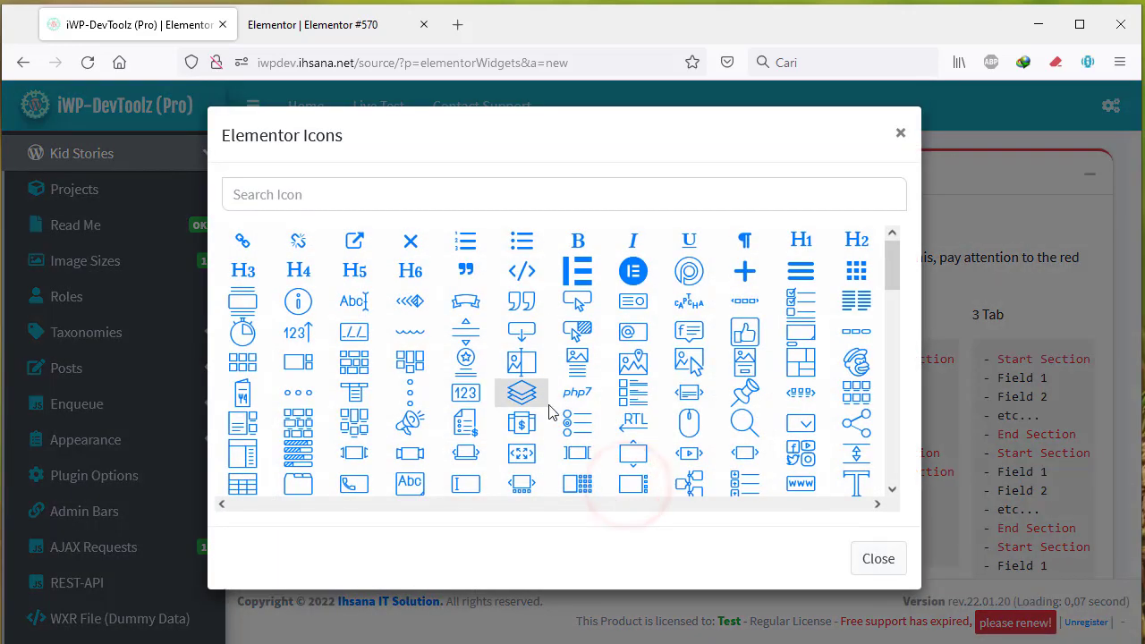
{"action": "scroll", "coordinate": [552, 409], "scroll_direction": "down", "scroll_amount": 2}
{"action": "scroll", "coordinate": [541, 394], "scroll_direction": "up", "scroll_amount": 1}
{"action": "left_click", "coordinate": [521, 285]}
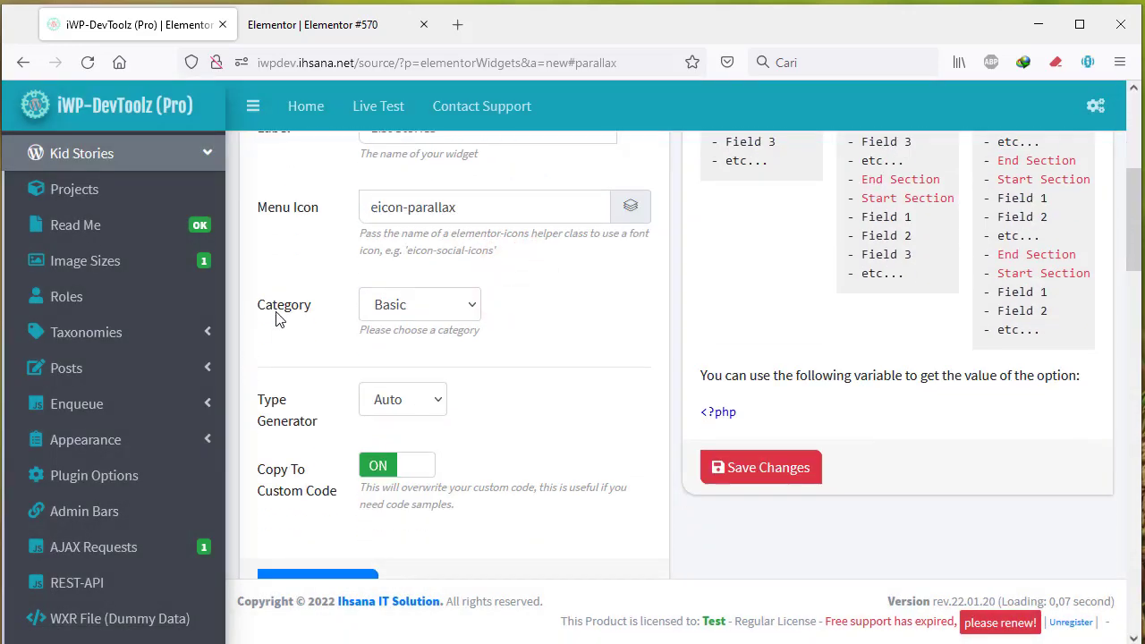
Look at the Basic widget group in the Elementor editor and return to the widget form in iWP-DevToolz.
{"action": "left_click", "coordinate": [357, 34]}
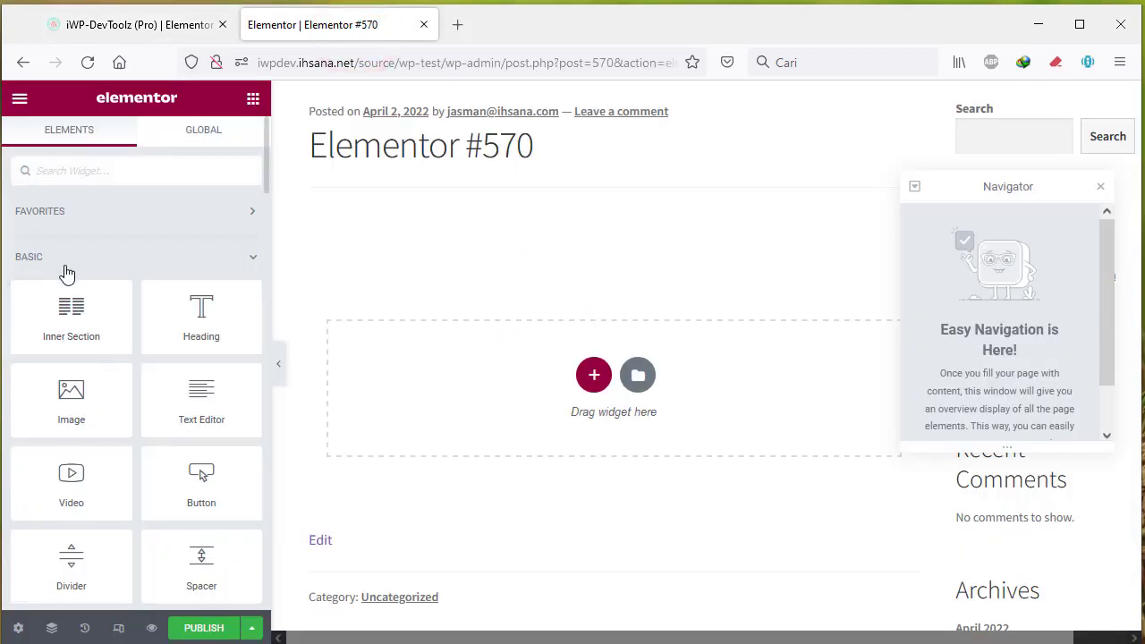
{"action": "scroll", "coordinate": [68, 268], "scroll_direction": "down", "scroll_amount": 3}
{"action": "scroll", "coordinate": [72, 394], "scroll_direction": "up", "scroll_amount": 3}
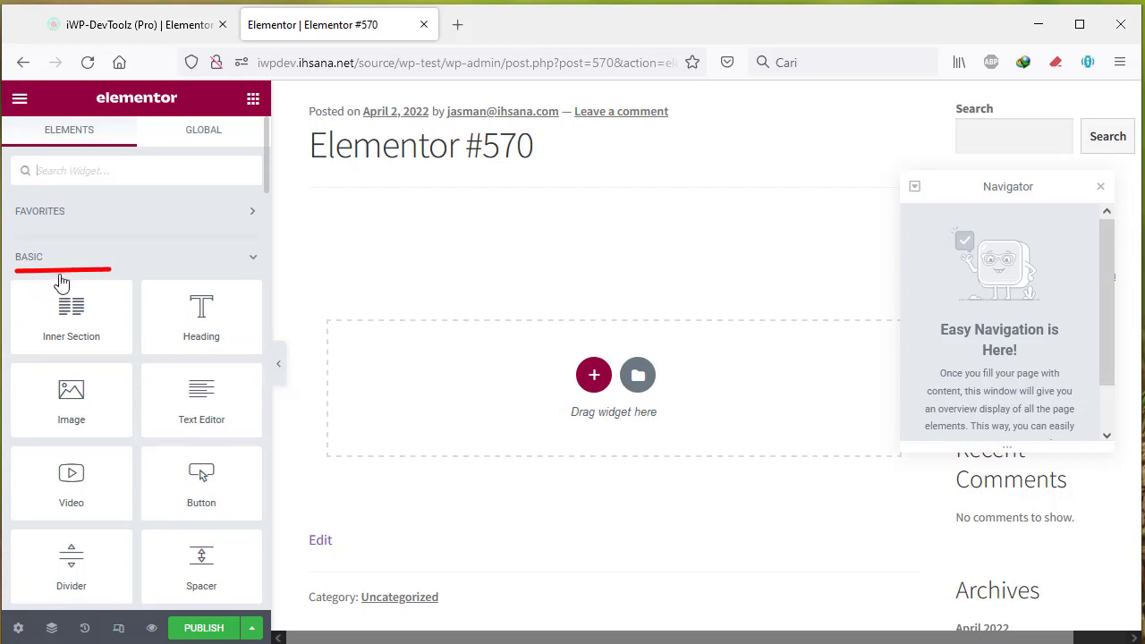
{"action": "left_click", "coordinate": [170, 25]}
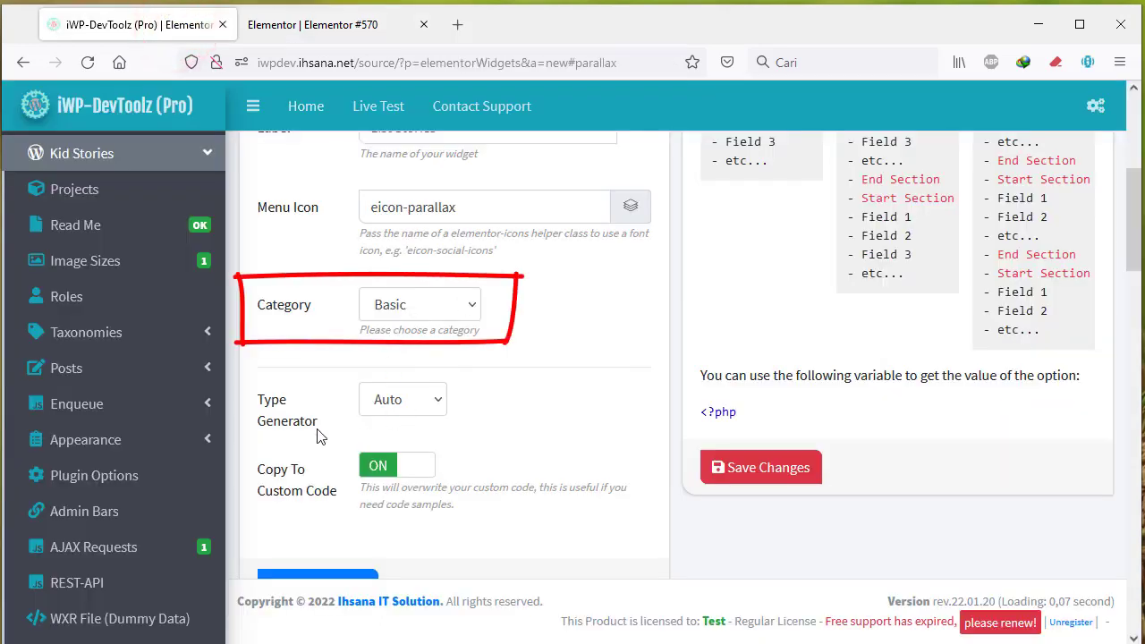
Save the new widget with the Basic category and reopen list-stories for editing.
{"action": "scroll", "coordinate": [319, 436], "scroll_direction": "down", "scroll_amount": 1}
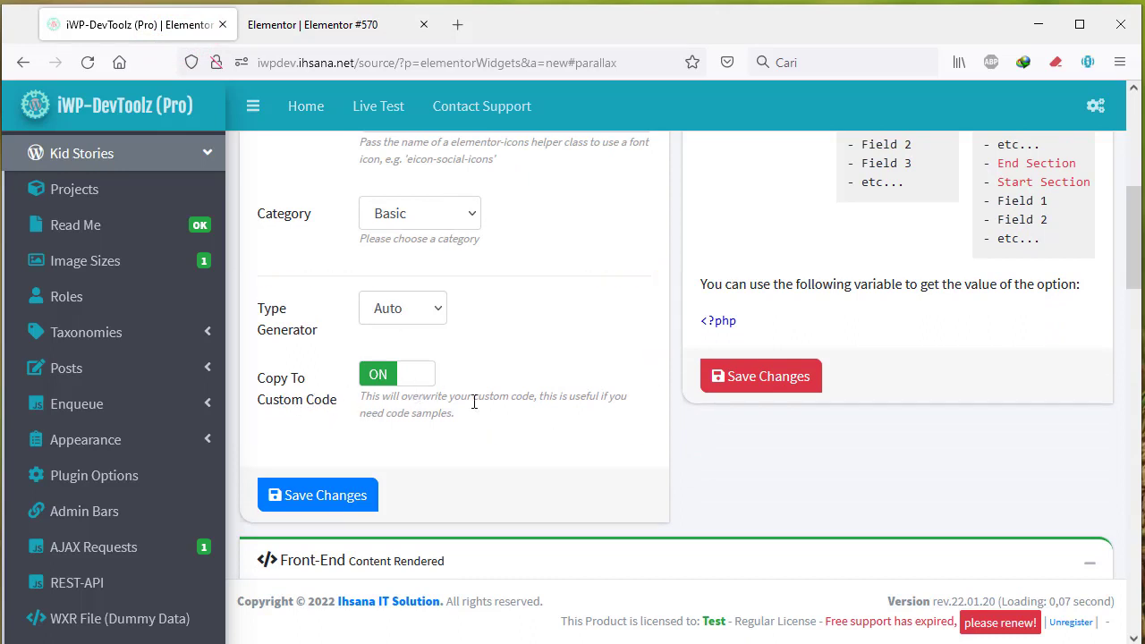
{"action": "scroll", "coordinate": [508, 435], "scroll_direction": "down", "scroll_amount": 2}
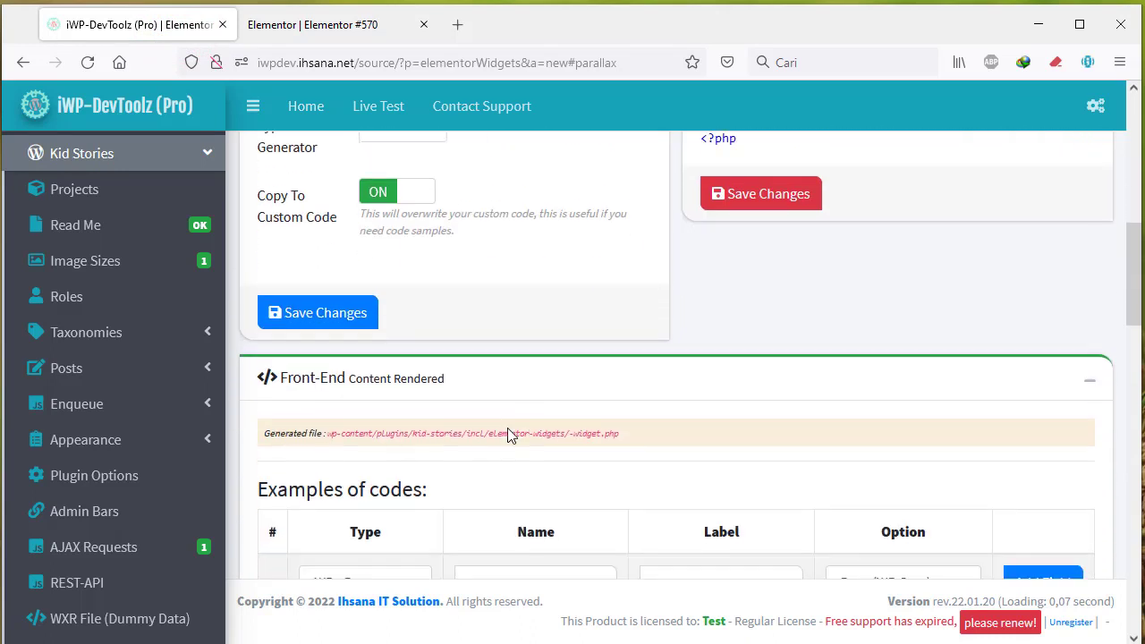
{"action": "left_click", "coordinate": [350, 322]}
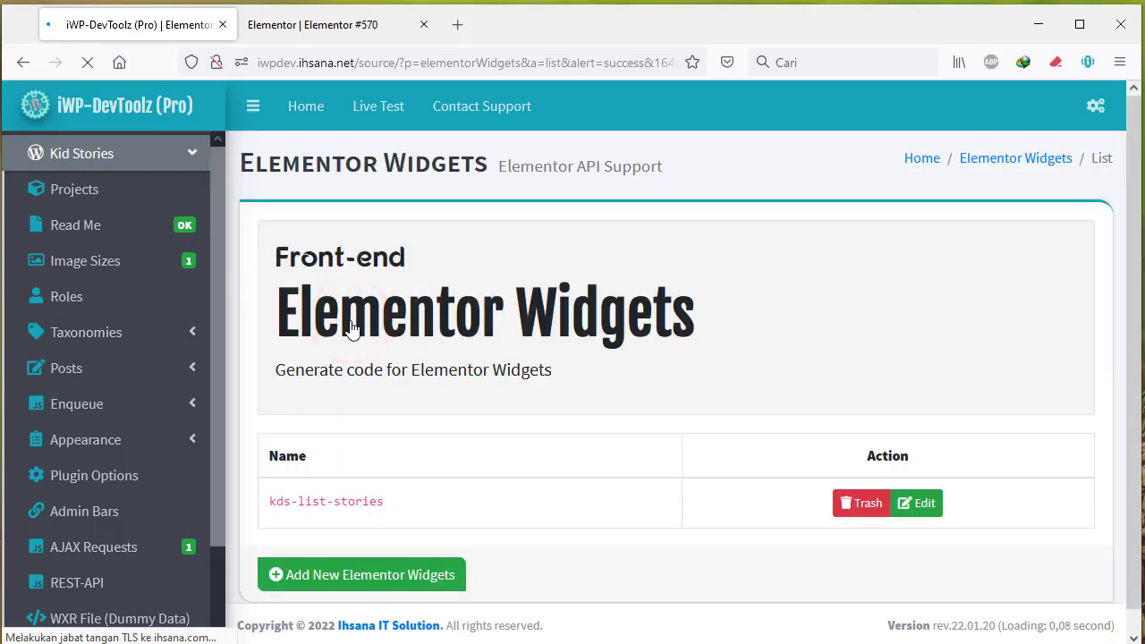
{"action": "scroll", "coordinate": [446, 407], "scroll_direction": "down", "scroll_amount": 2}
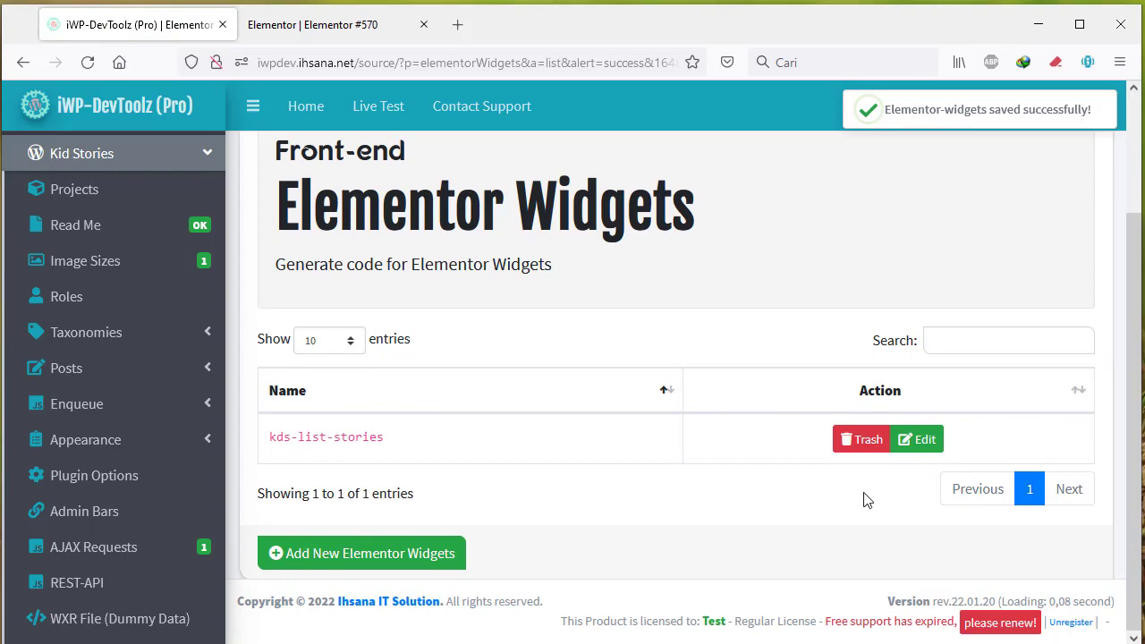
{"action": "left_click", "coordinate": [921, 439]}
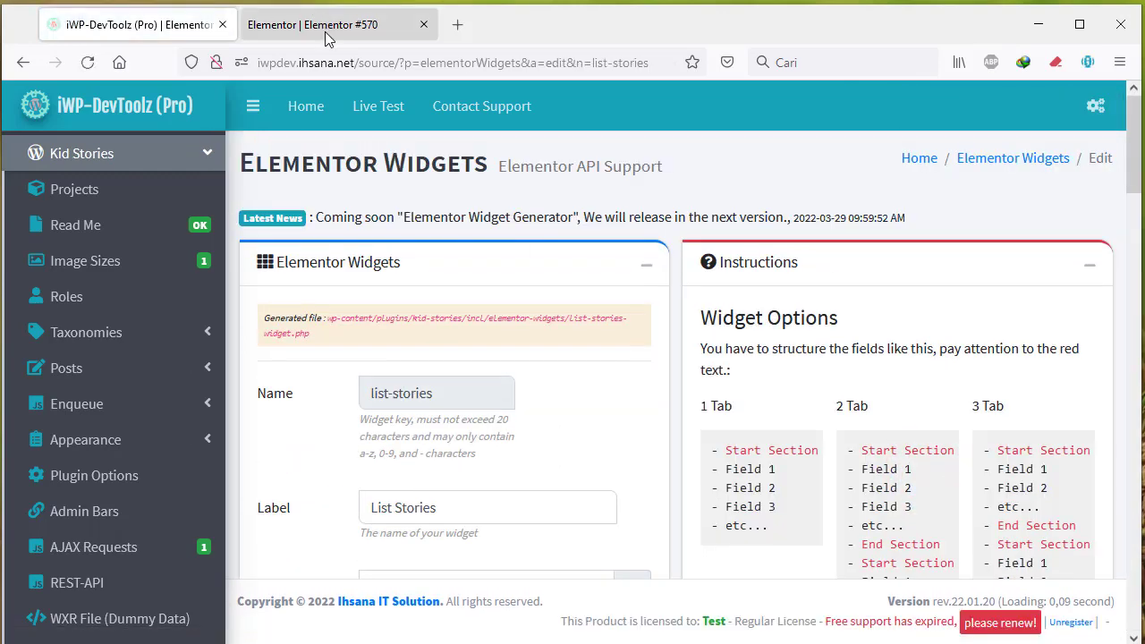
Reload the post in the Elementor editor and place the List Stories widget in its empty content area.
{"action": "left_click", "coordinate": [325, 31]}
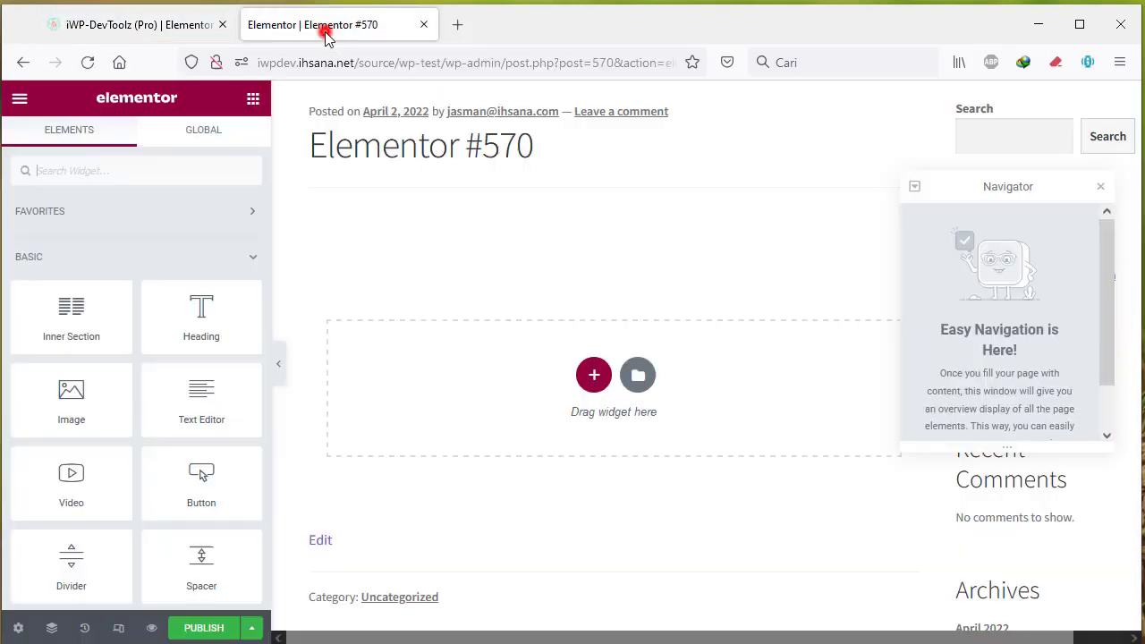
{"action": "left_click", "coordinate": [89, 62]}
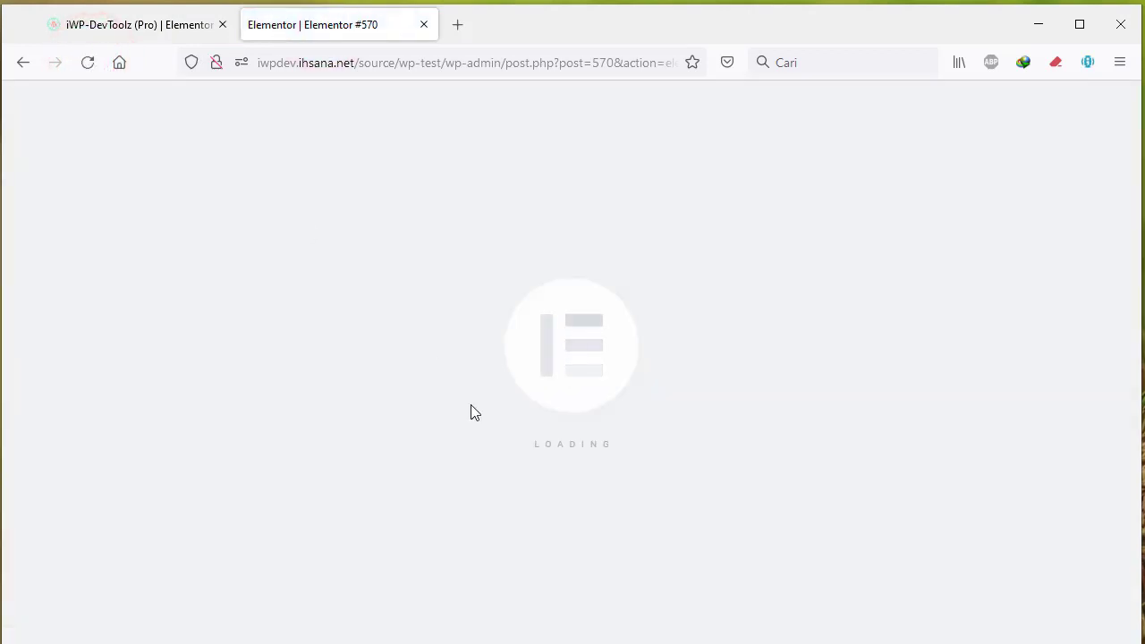
{"action": "scroll", "coordinate": [225, 460], "scroll_direction": "down", "scroll_amount": 4}
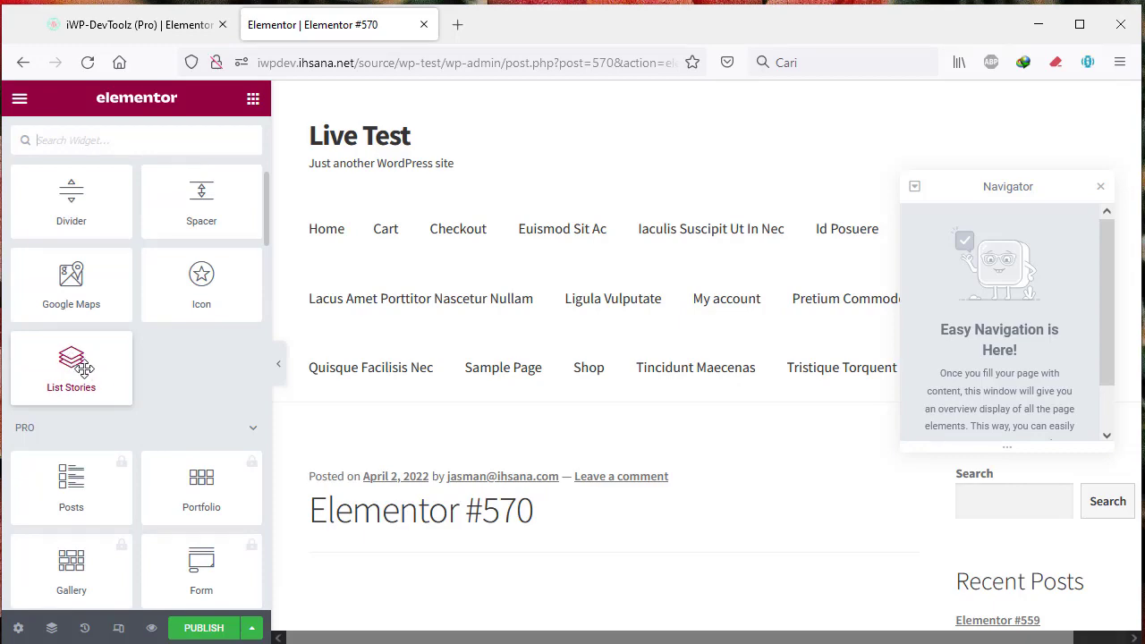
{"action": "scroll", "coordinate": [347, 433], "scroll_direction": "down", "scroll_amount": 3}
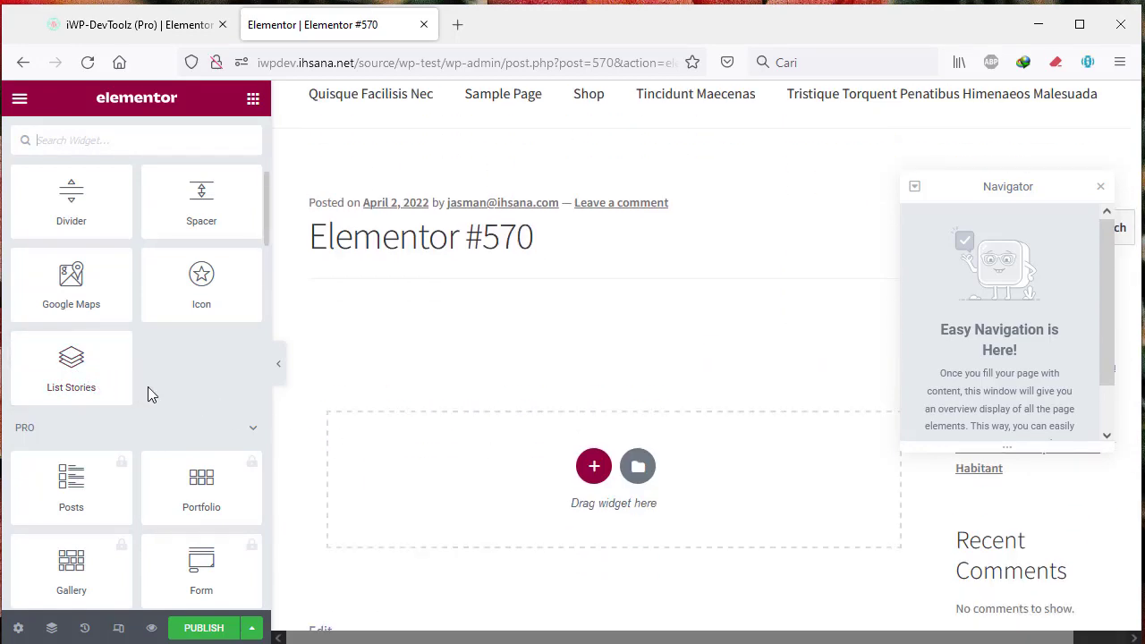
{"action": "mouse_move", "coordinate": [94, 387]}
{"action": "left_mouse_down"}
{"action": "mouse_move", "coordinate": [91, 375]}
{"action": "mouse_move", "coordinate": [826, 601]}
{"action": "mouse_move", "coordinate": [598, 483]}
{"action": "left_mouse_up"}
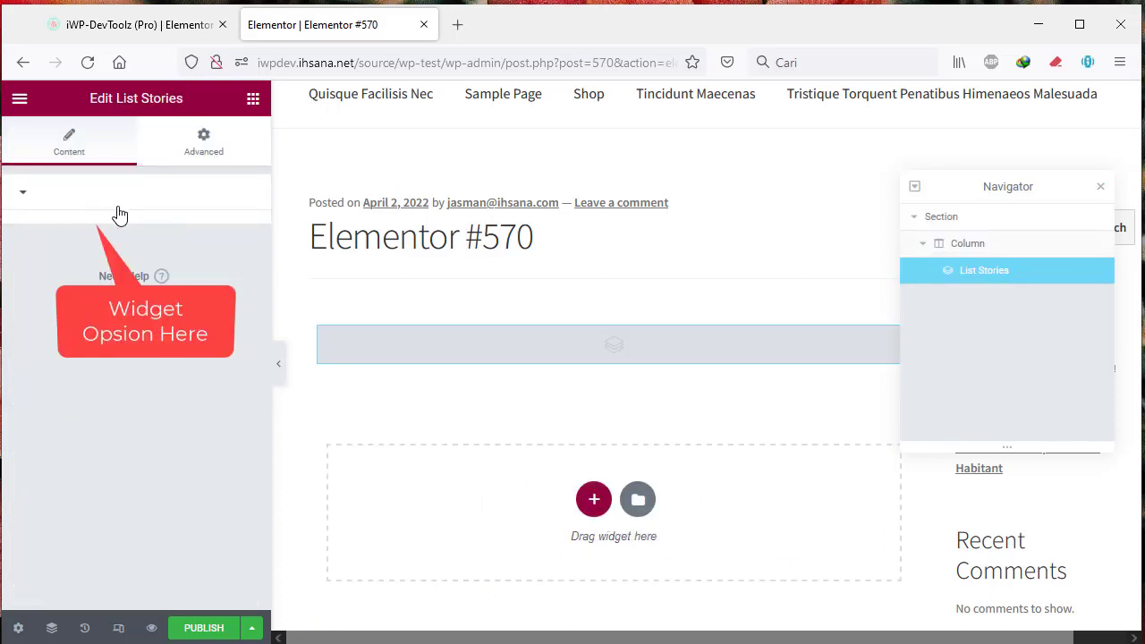
Switch back to the list-stories form in iWP-DevToolz and label the Start Section row in Widget Options tab1.
{"action": "left_click", "coordinate": [147, 25]}
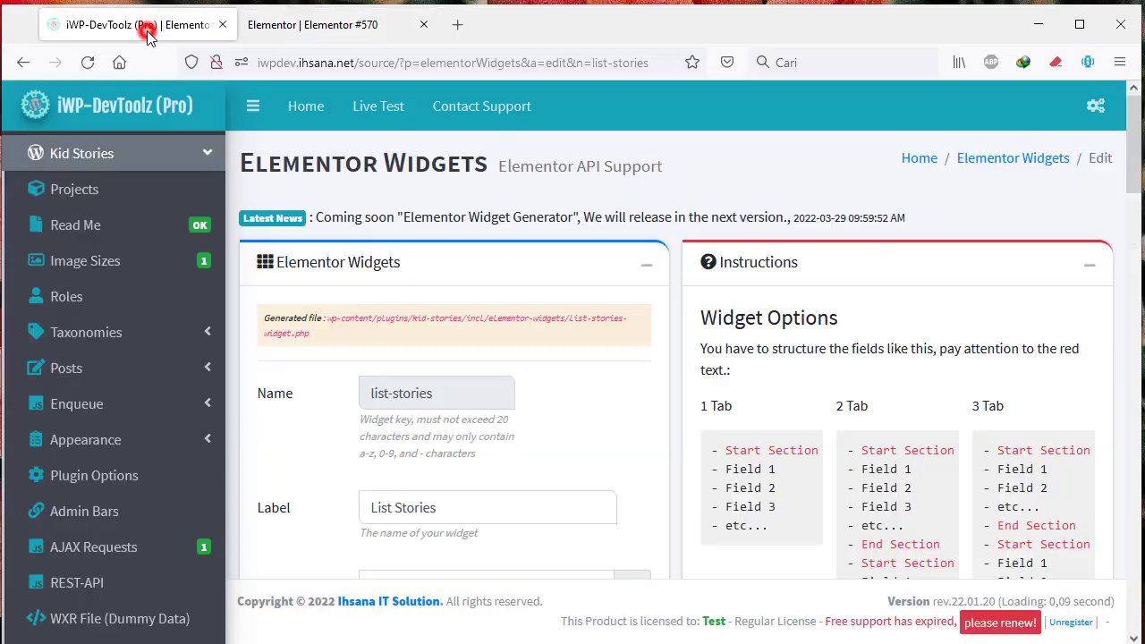
{"action": "scroll", "coordinate": [597, 409], "scroll_direction": "down", "scroll_amount": 5}
{"action": "scroll", "coordinate": [595, 409], "scroll_direction": "down", "scroll_amount": 6}
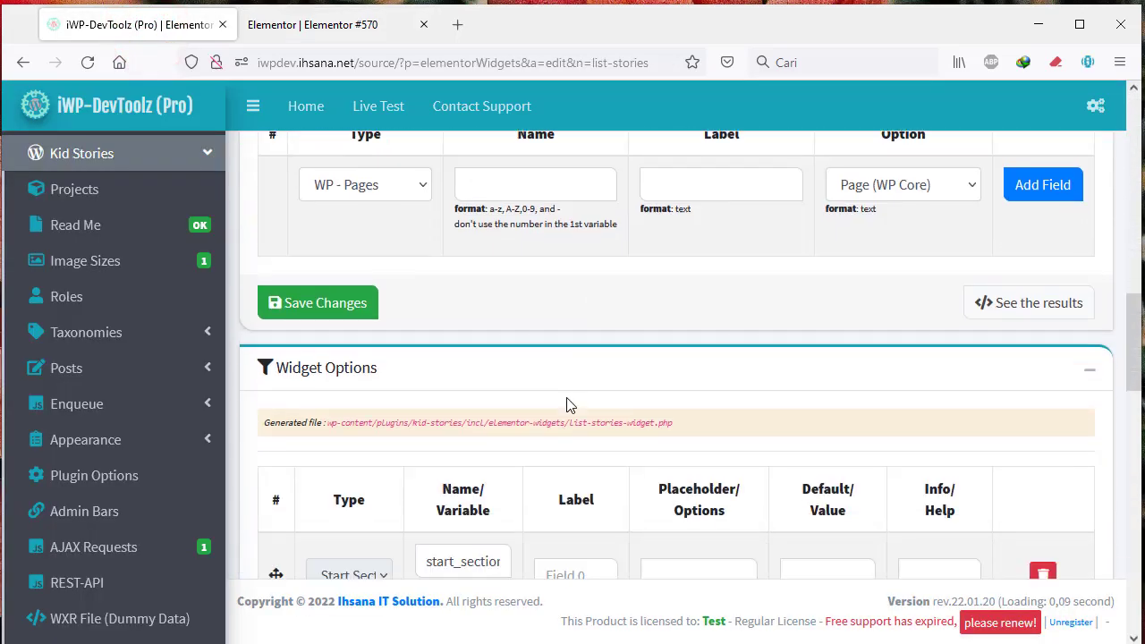
{"action": "scroll", "coordinate": [572, 407], "scroll_direction": "up", "scroll_amount": 3}
{"action": "scroll", "coordinate": [304, 434], "scroll_direction": "down", "scroll_amount": 4}
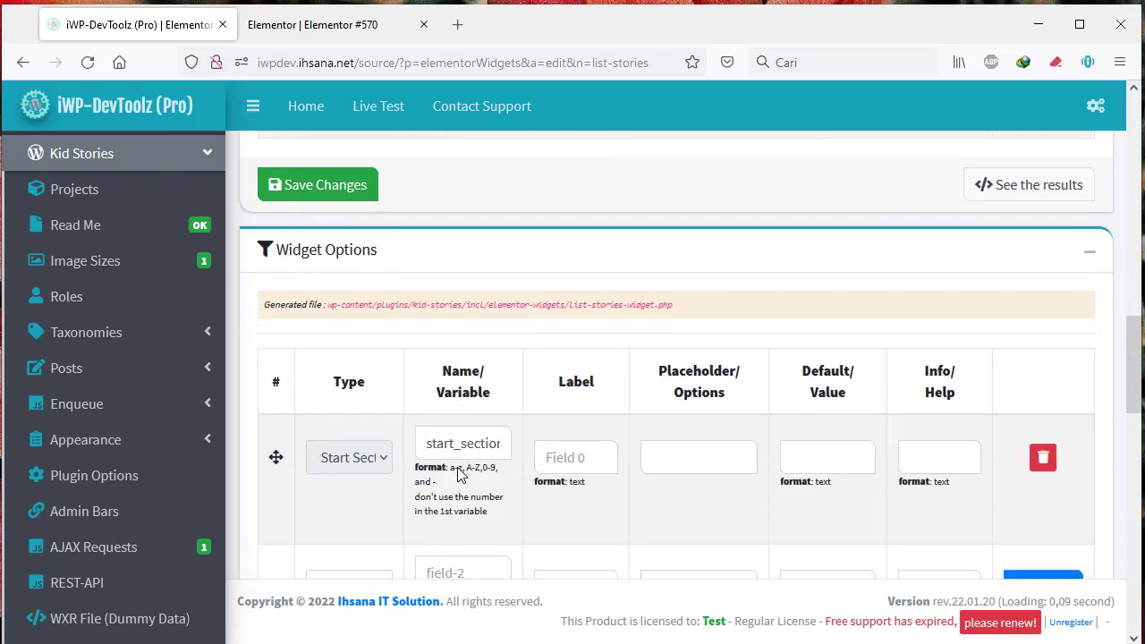
{"action": "scroll", "coordinate": [453, 448], "scroll_direction": "down", "scroll_amount": 1}
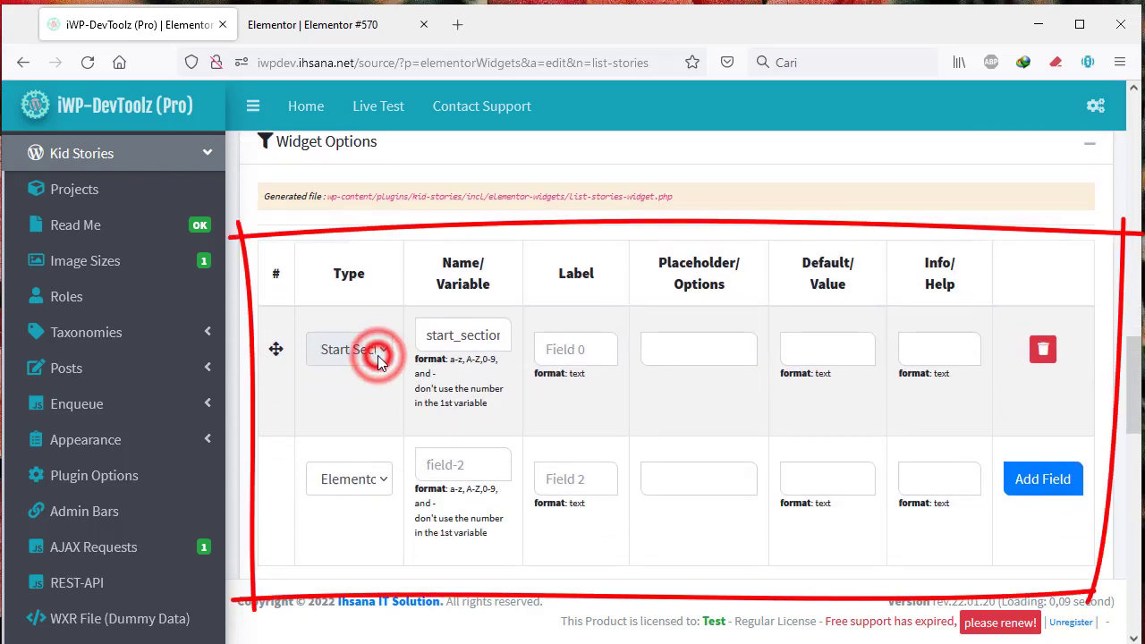
{"action": "left_click", "coordinate": [471, 340]}
{"action": "left_click", "coordinate": [471, 342]}
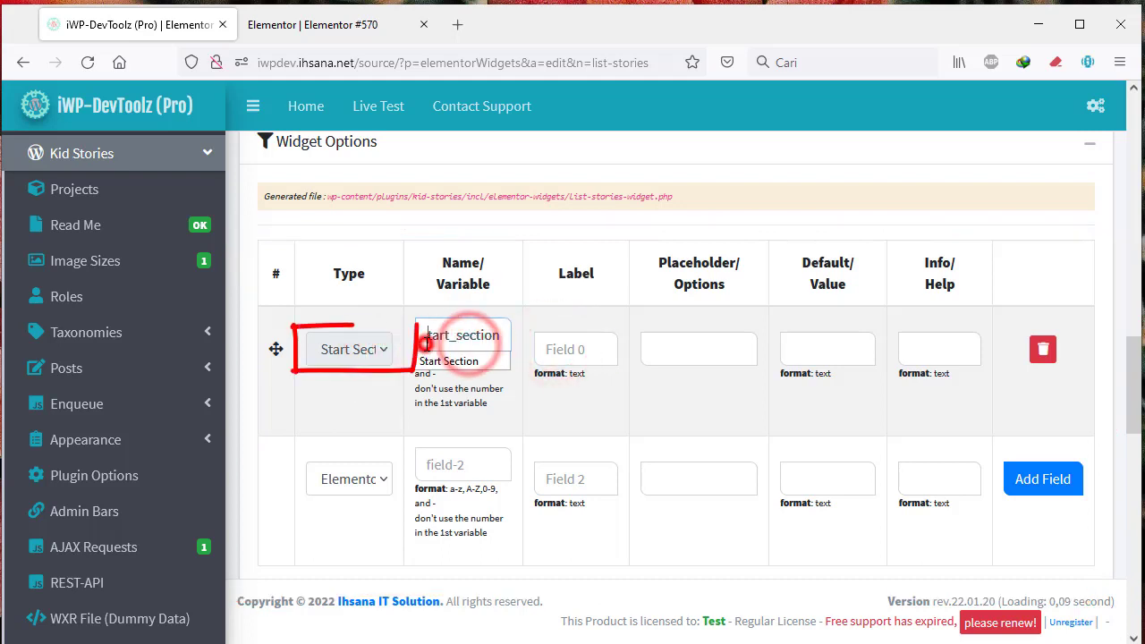
{"action": "left_click", "coordinate": [567, 349]}
{"action": "left_click", "coordinate": [580, 349]}
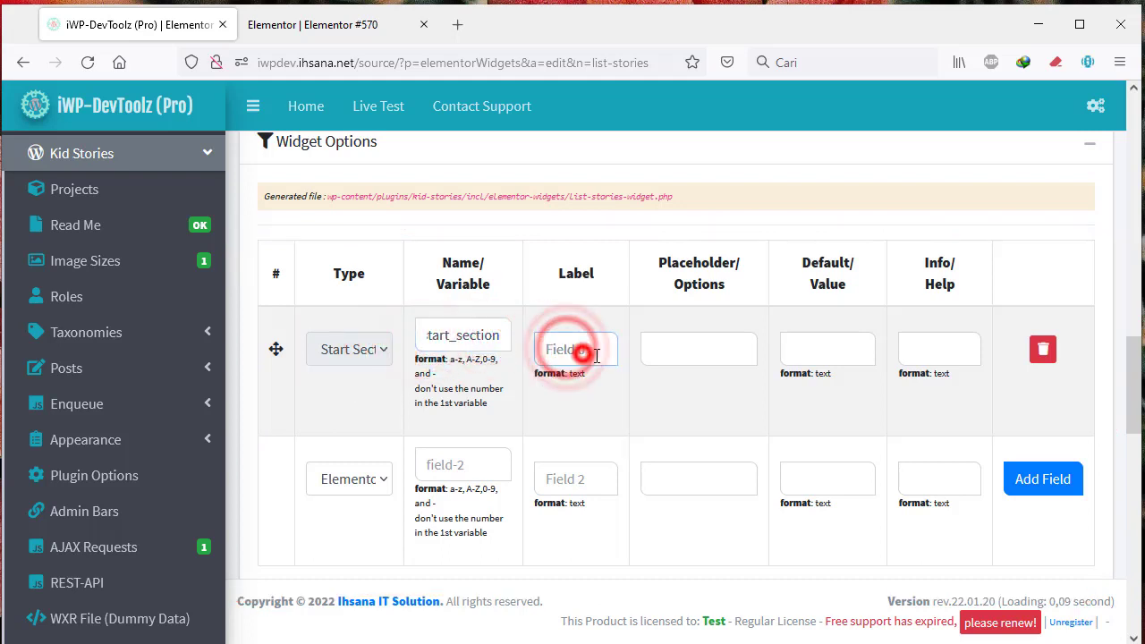
{"action": "type", "text": "ta"}
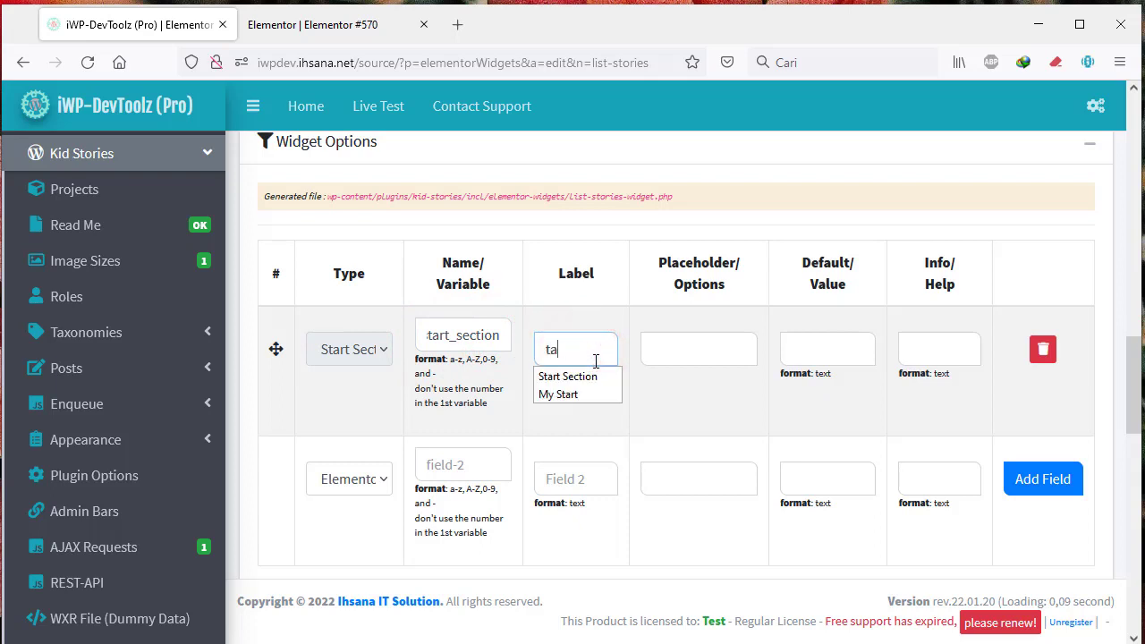
{"action": "type", "text": "b1"}
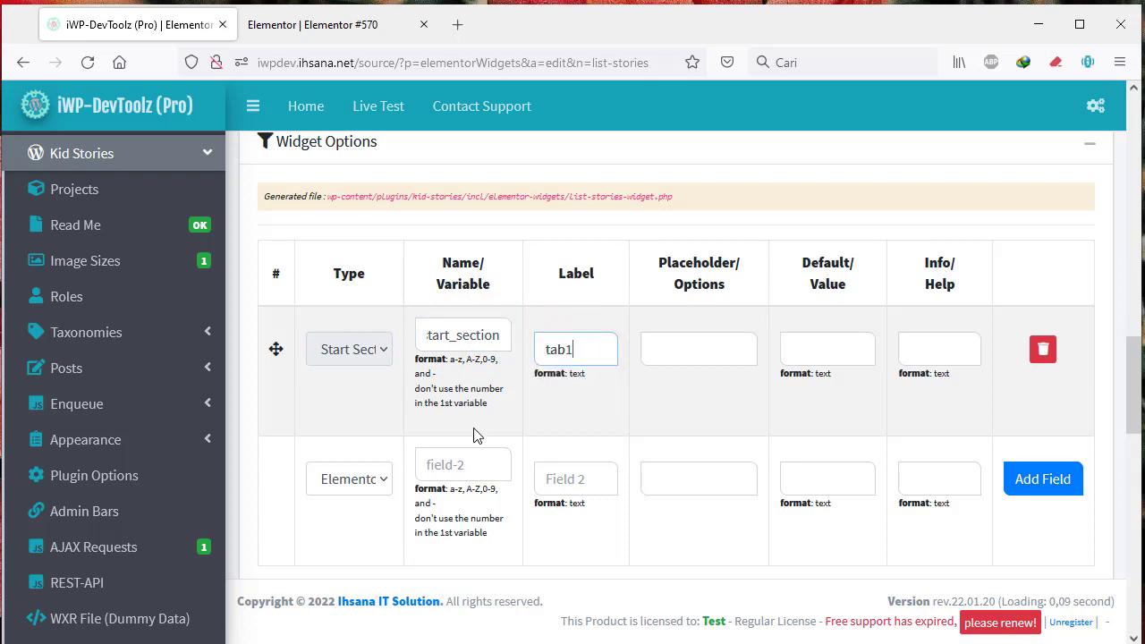
Fill in the new Widget Options row as an HTML ~ Input: Color field with the name and label color.
{"action": "left_click", "coordinate": [455, 467]}
{"action": "scroll", "coordinate": [430, 412], "scroll_direction": "down", "scroll_amount": 2}
{"action": "left_click", "coordinate": [380, 299]}
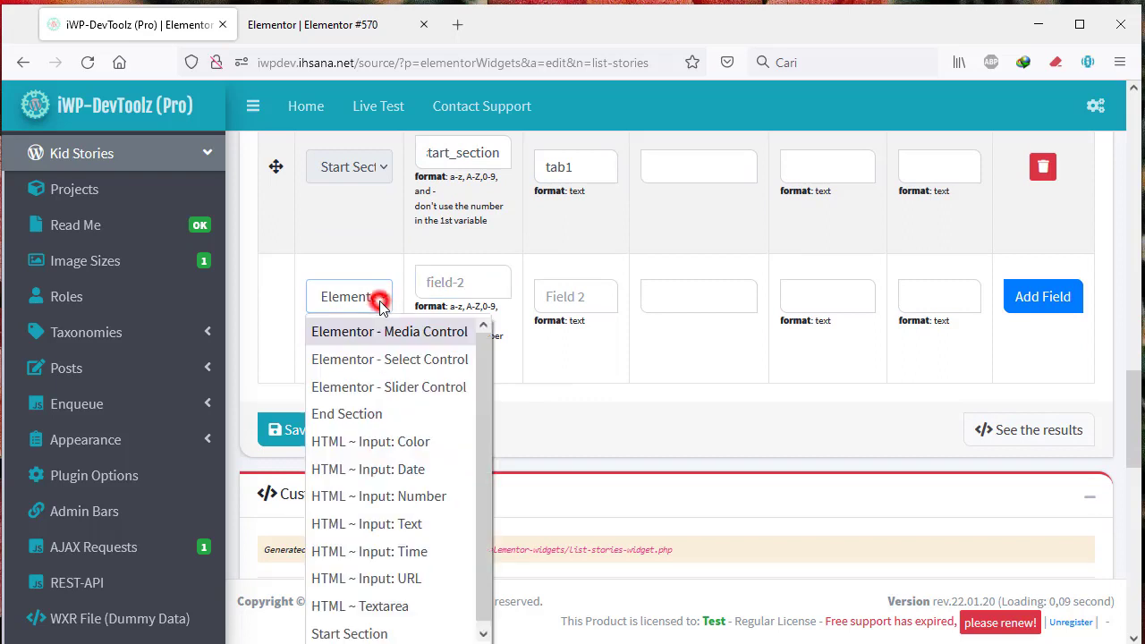
{"action": "left_click", "coordinate": [426, 448]}
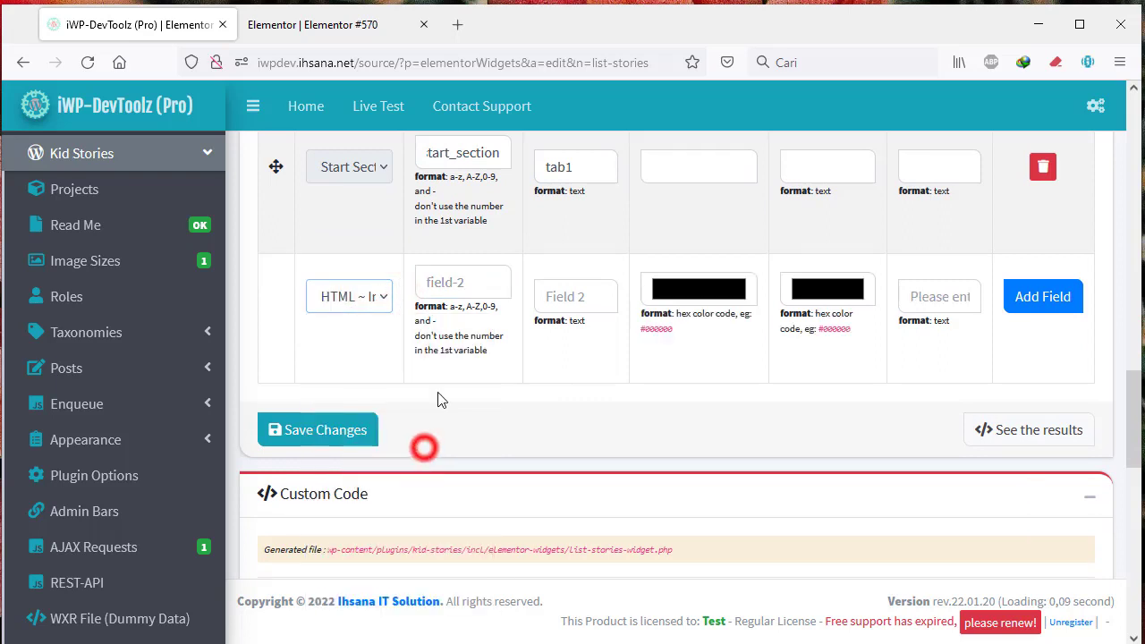
{"action": "left_click", "coordinate": [463, 283]}
{"action": "type", "text": "col"}
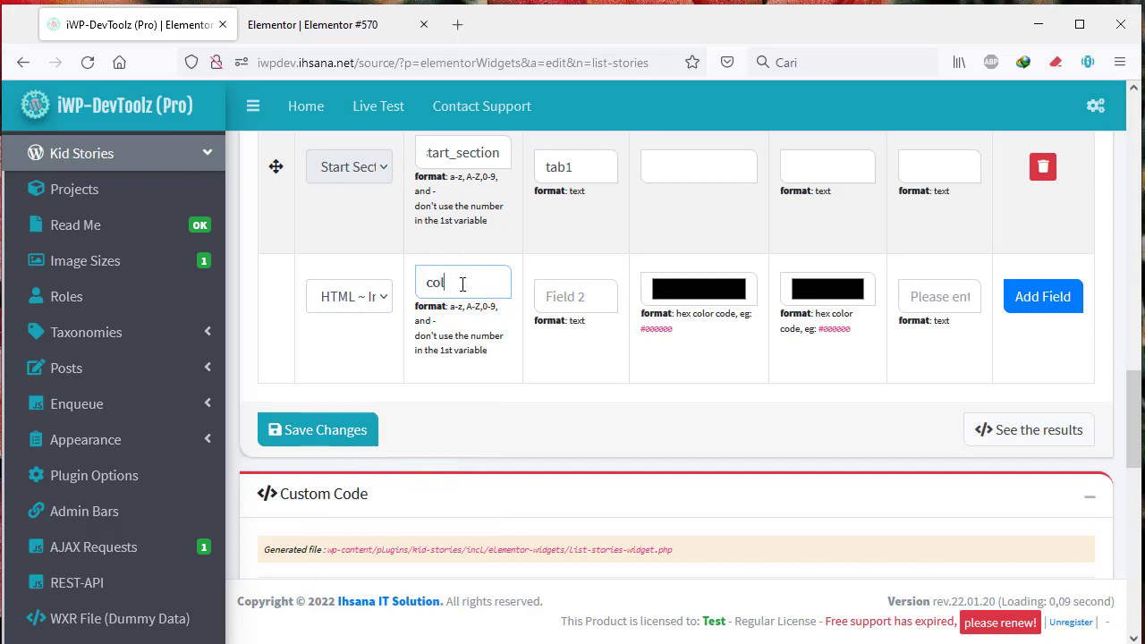
{"action": "type", "text": "or"}
{"action": "left_click", "coordinate": [545, 296]}
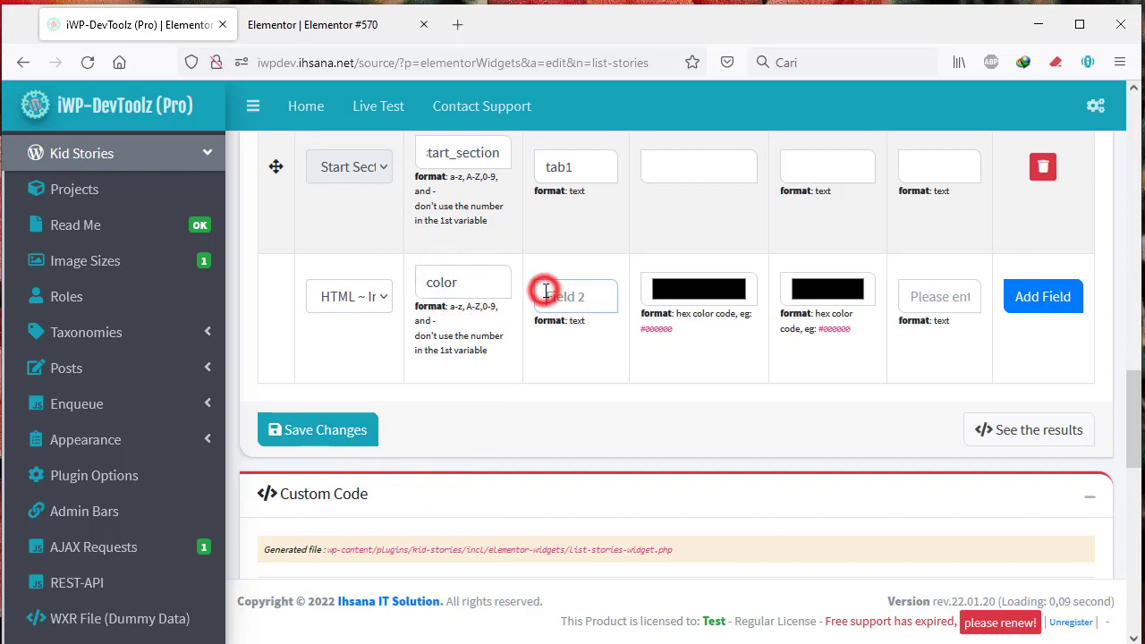
{"action": "type", "text": "color"}
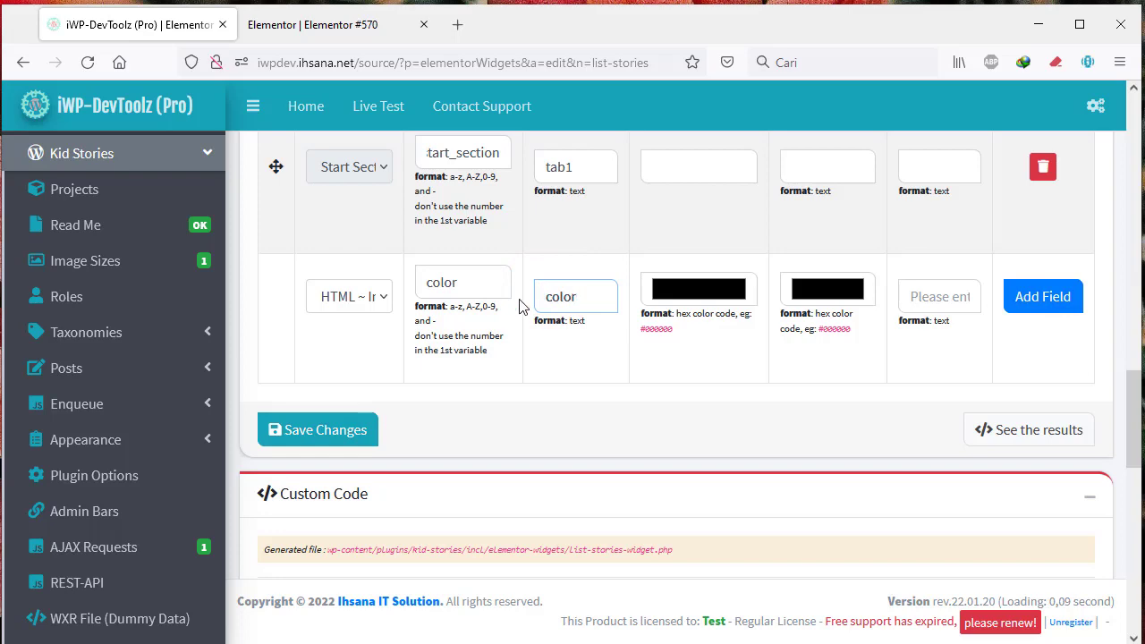
Save the widget changes and check the saved rows in Widget Options.
{"action": "scroll", "coordinate": [537, 376], "scroll_direction": "up", "scroll_amount": 2}
{"action": "scroll", "coordinate": [555, 412], "scroll_direction": "down", "scroll_amount": 2}
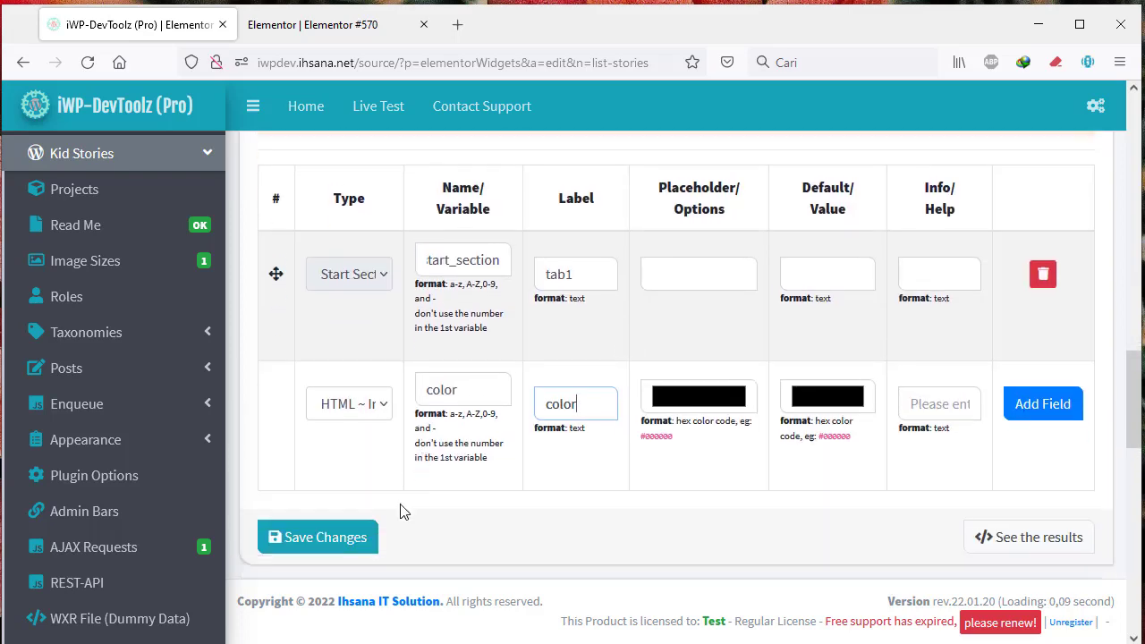
{"action": "left_click", "coordinate": [295, 431]}
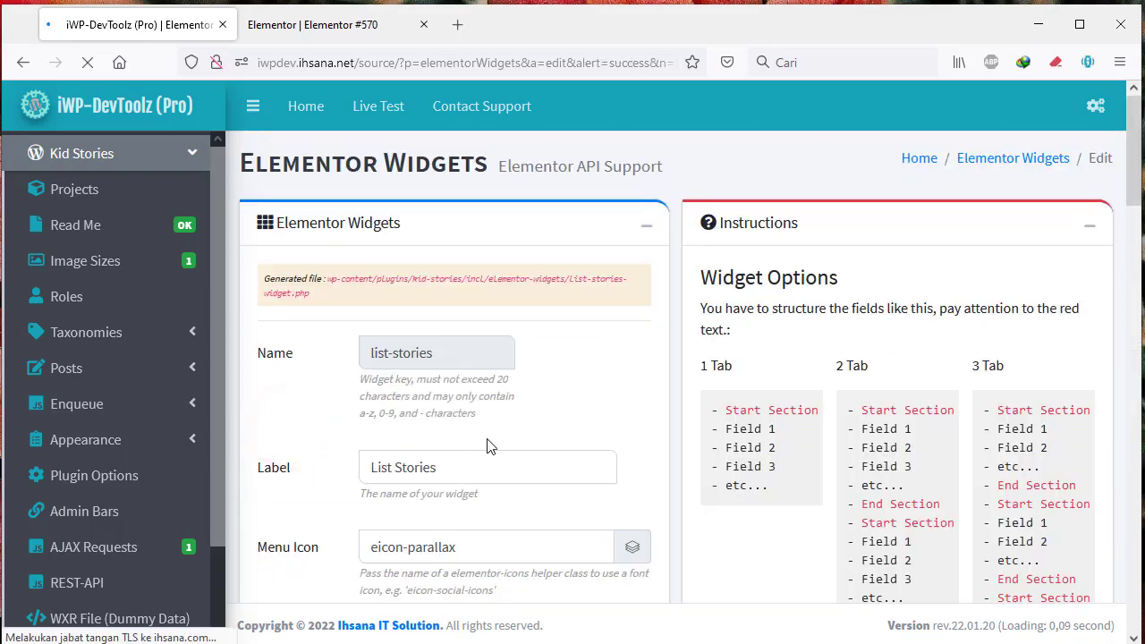
{"action": "scroll", "coordinate": [486, 447], "scroll_direction": "down", "scroll_amount": 10}
{"action": "scroll", "coordinate": [752, 492], "scroll_direction": "down", "scroll_amount": 3}
{"action": "scroll", "coordinate": [742, 474], "scroll_direction": "up", "scroll_amount": 1}
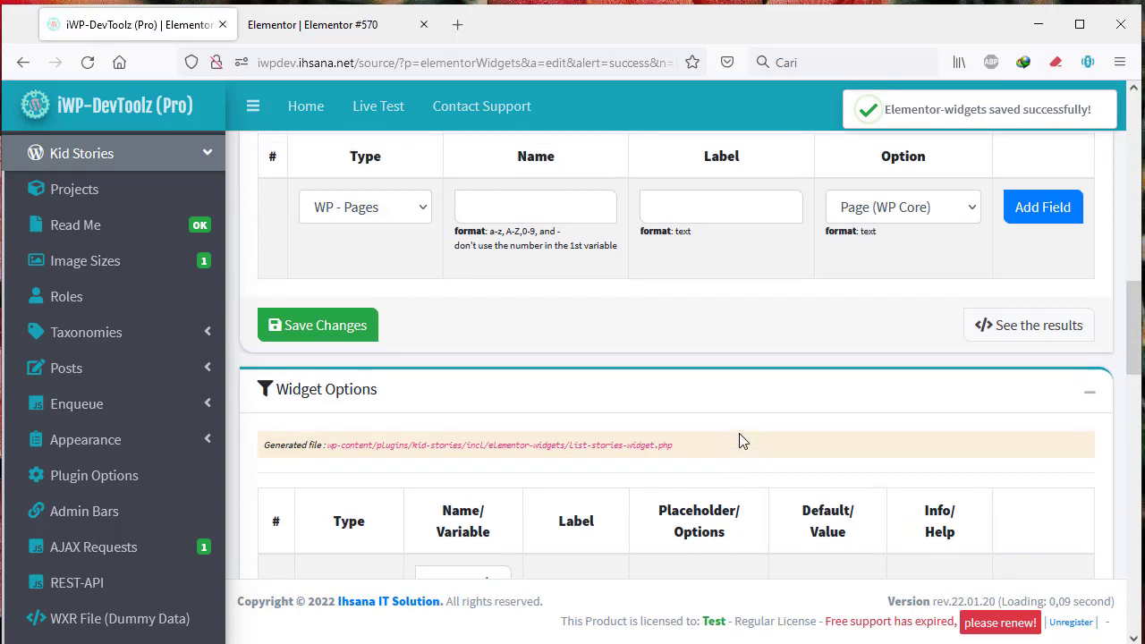
{"action": "scroll", "coordinate": [716, 439], "scroll_direction": "down", "scroll_amount": 3}
Reload the post in the Elementor editor, discarding unsaved changes, and place the List Stories widget in its empty content area.
{"action": "left_click", "coordinate": [336, 27]}
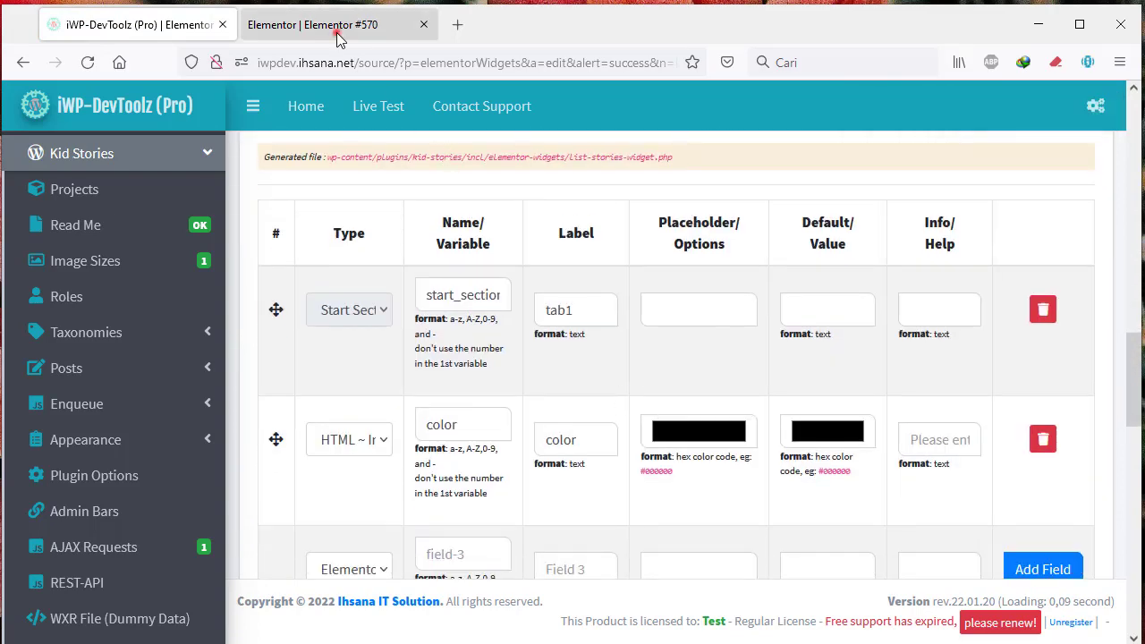
{"action": "left_click", "coordinate": [89, 63]}
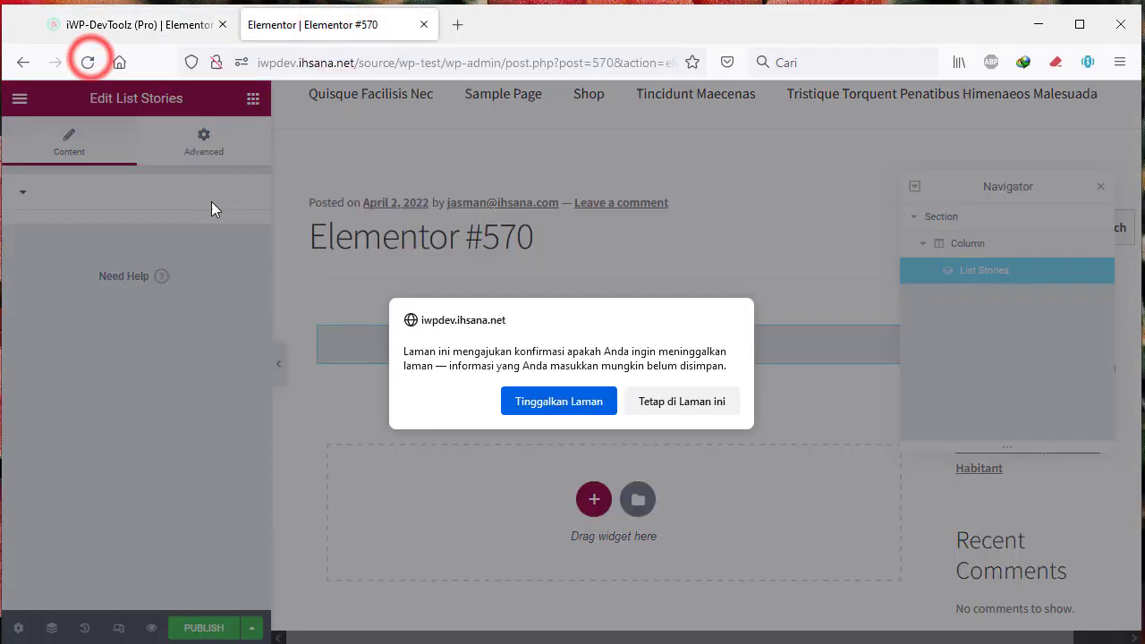
{"action": "left_click", "coordinate": [564, 401]}
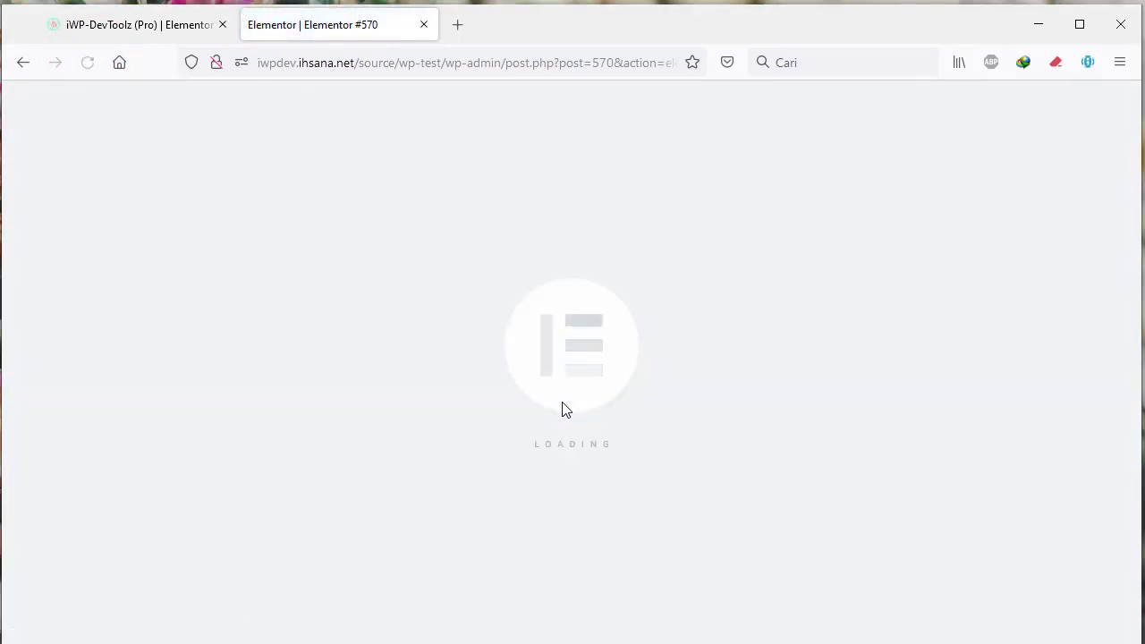
{"action": "scroll", "coordinate": [230, 430], "scroll_direction": "down", "scroll_amount": 10}
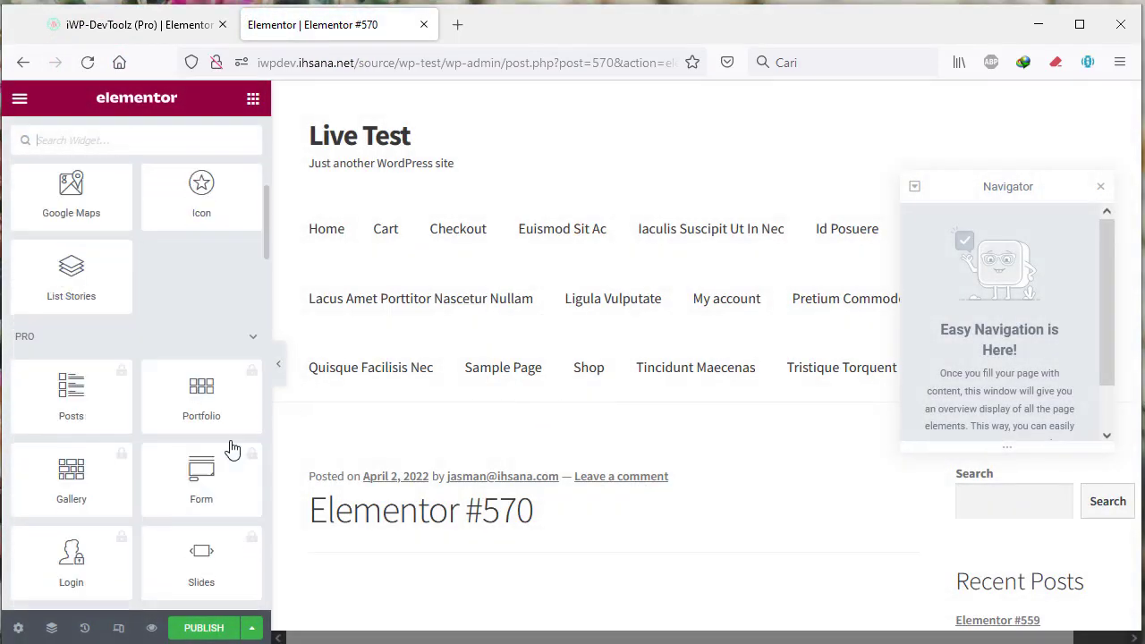
{"action": "scroll", "coordinate": [564, 501], "scroll_direction": "down", "scroll_amount": 5}
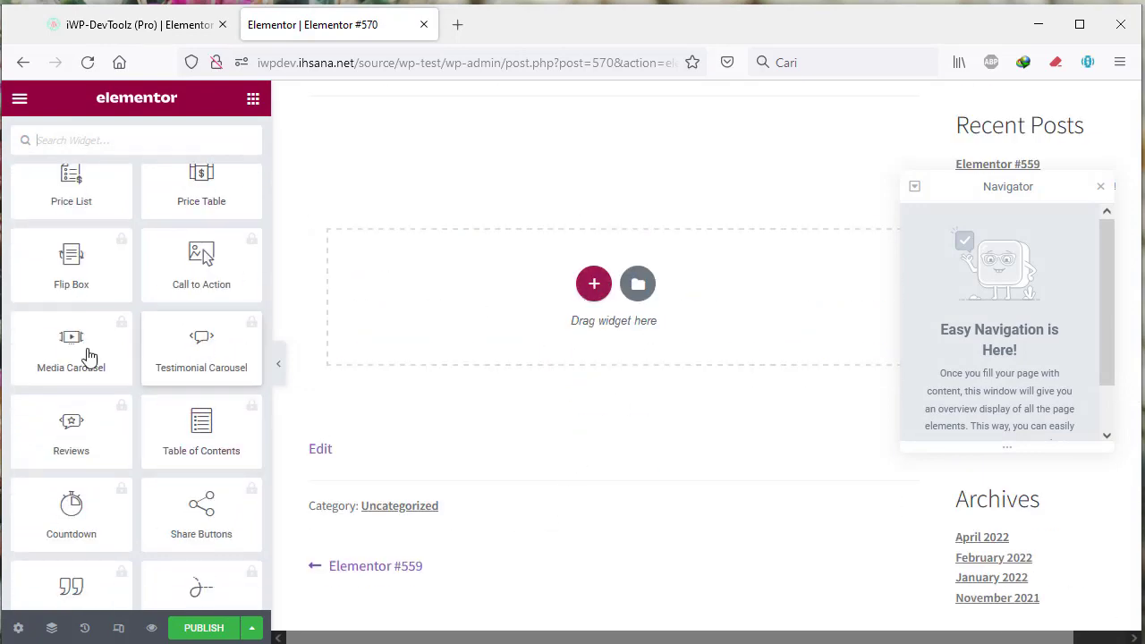
{"action": "scroll", "coordinate": [133, 501], "scroll_direction": "down", "scroll_amount": 6}
{"action": "scroll", "coordinate": [128, 525], "scroll_direction": "up", "scroll_amount": 10}
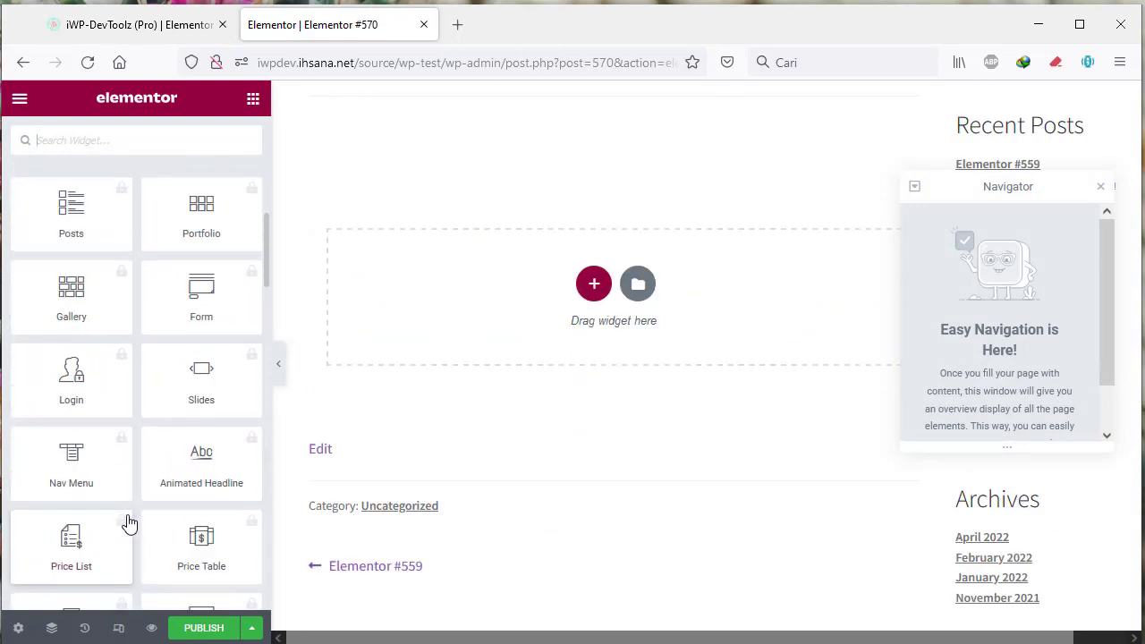
{"action": "scroll", "coordinate": [128, 524], "scroll_direction": "up", "scroll_amount": 3}
{"action": "mouse_move", "coordinate": [54, 375]}
{"action": "left_mouse_down"}
{"action": "mouse_move", "coordinate": [537, 340]}
{"action": "mouse_move", "coordinate": [608, 298]}
{"action": "mouse_move", "coordinate": [598, 288]}
{"action": "left_mouse_up"}
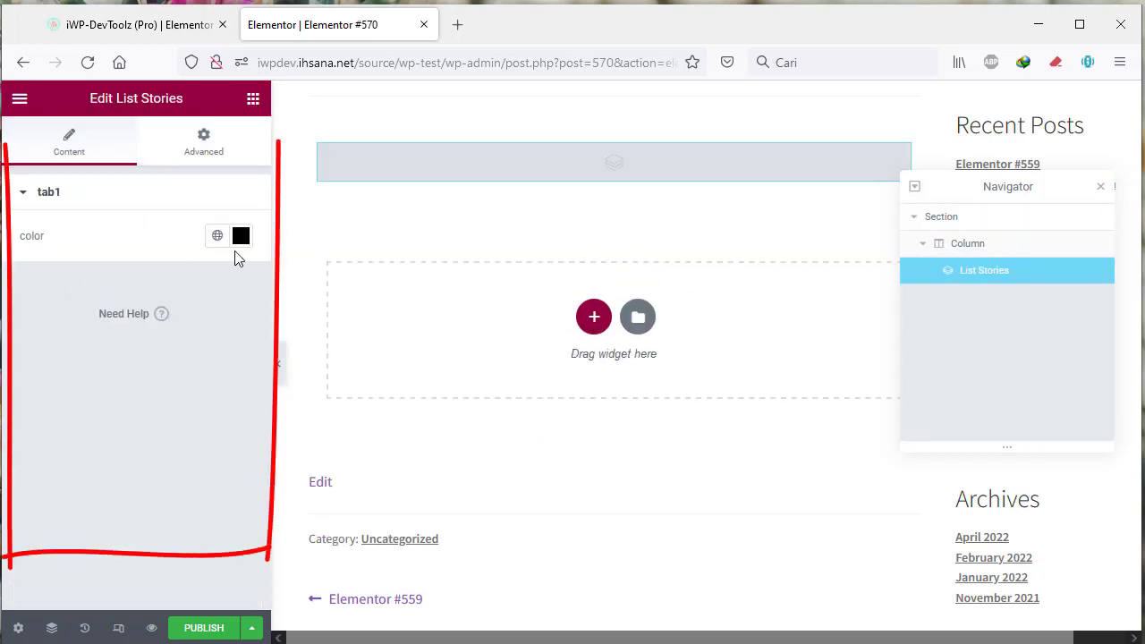
Set the List Stories widget's color option under tab1 to a dark red.
{"action": "left_click", "coordinate": [242, 237]}
{"action": "left_click_drag", "start_coordinate": [141, 338], "coordinate": [182, 356]}
{"action": "left_click", "coordinate": [148, 236]}
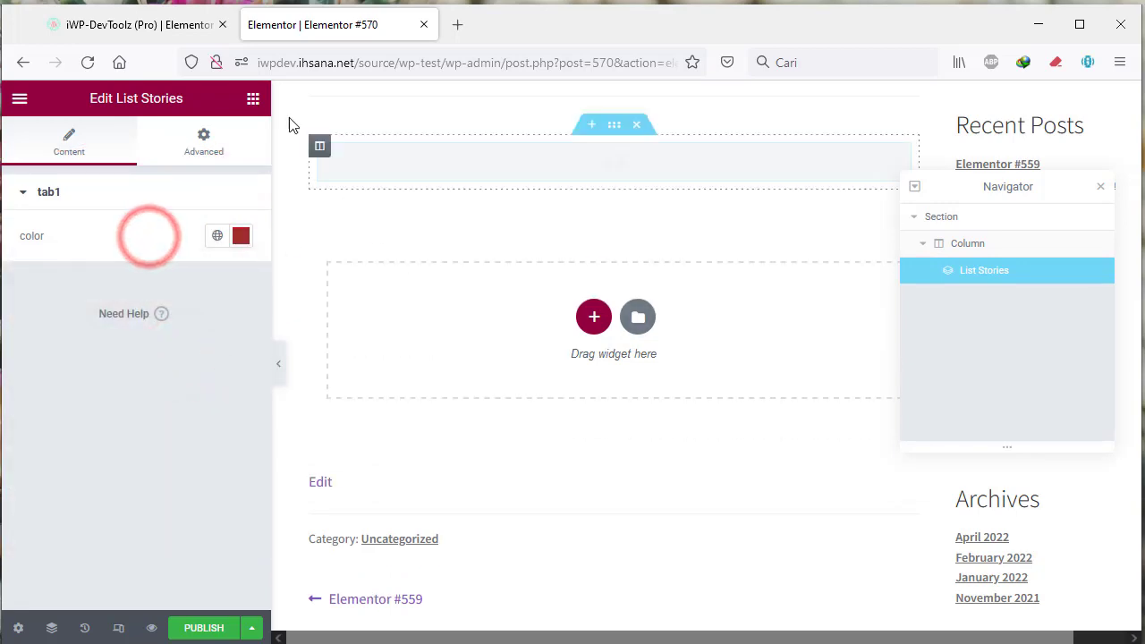
Return to the iWP-DevToolz widget form and add an End Section field with the name and label end1.
{"action": "left_click", "coordinate": [194, 31]}
{"action": "scroll", "coordinate": [700, 335], "scroll_direction": "down", "scroll_amount": 3}
{"action": "scroll", "coordinate": [695, 350], "scroll_direction": "up", "scroll_amount": 3}
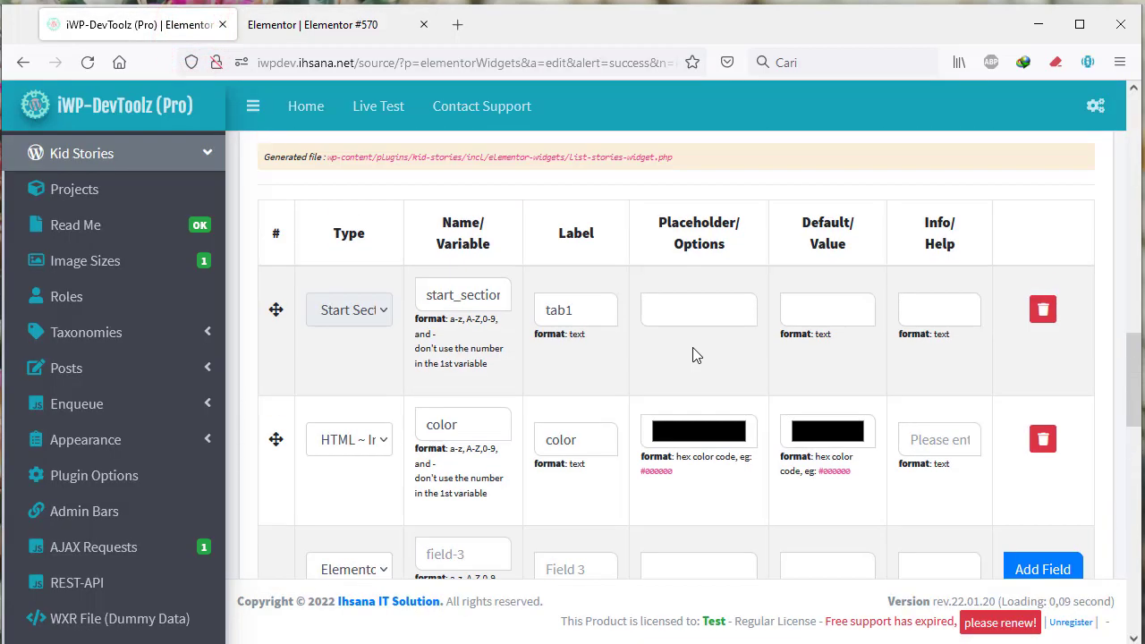
{"action": "scroll", "coordinate": [696, 349], "scroll_direction": "down", "scroll_amount": 1}
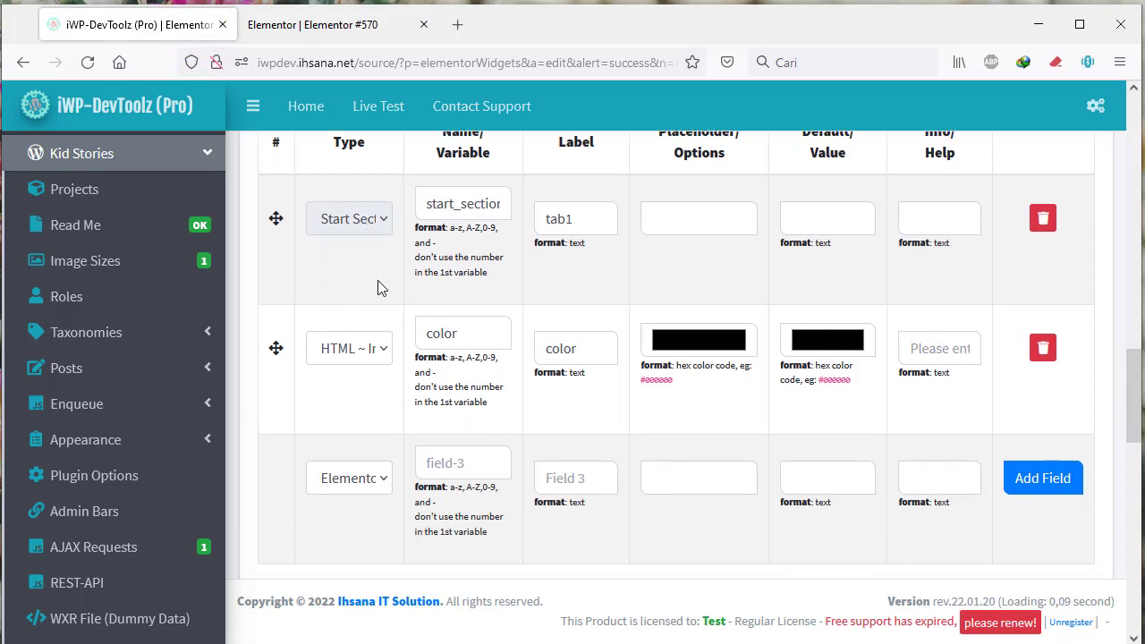
{"action": "left_click", "coordinate": [368, 479]}
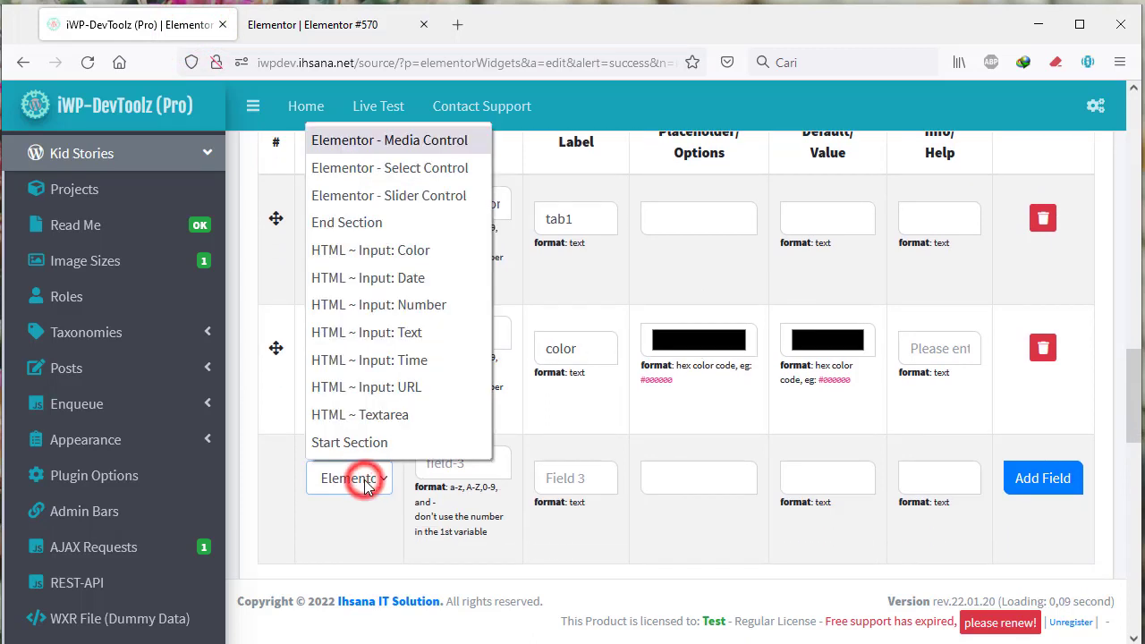
{"action": "left_click", "coordinate": [410, 230]}
{"action": "left_click", "coordinate": [461, 461]}
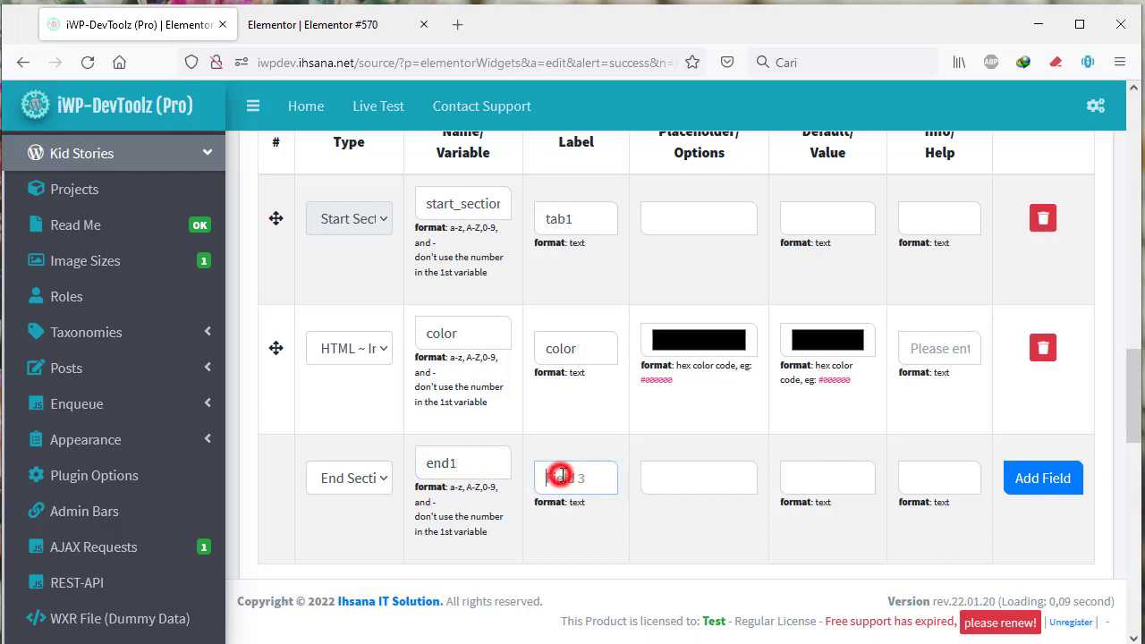
{"action": "type", "text": "end1"}
{"action": "left_click", "coordinate": [1042, 478]}
Add a Start Section row named tab2 below the end1 row and save the widget changes.
{"action": "scroll", "coordinate": [859, 478], "scroll_direction": "down", "scroll_amount": 15}
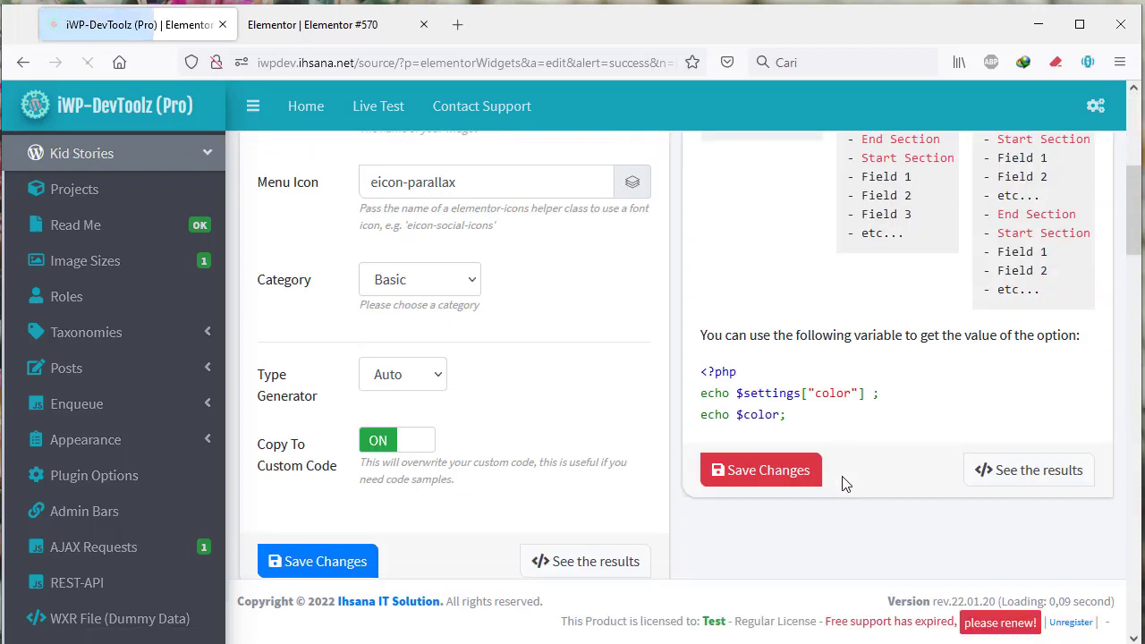
{"action": "scroll", "coordinate": [693, 458], "scroll_direction": "down", "scroll_amount": 3}
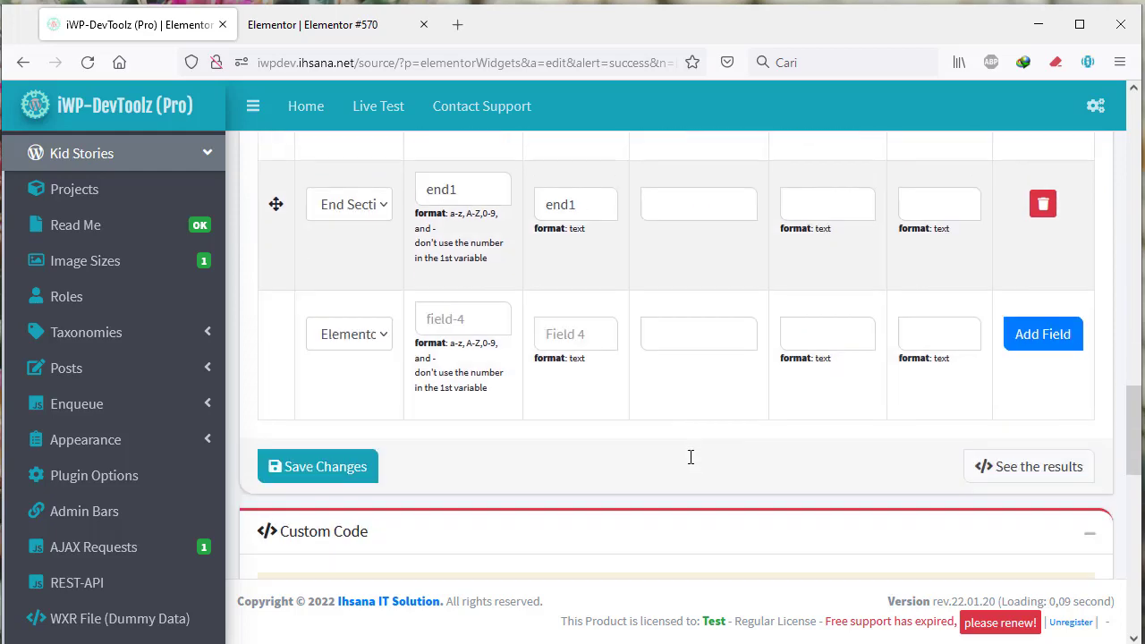
{"action": "scroll", "coordinate": [381, 394], "scroll_direction": "up", "scroll_amount": 3}
{"action": "scroll", "coordinate": [383, 420], "scroll_direction": "down", "scroll_amount": 3}
{"action": "left_click", "coordinate": [367, 339]}
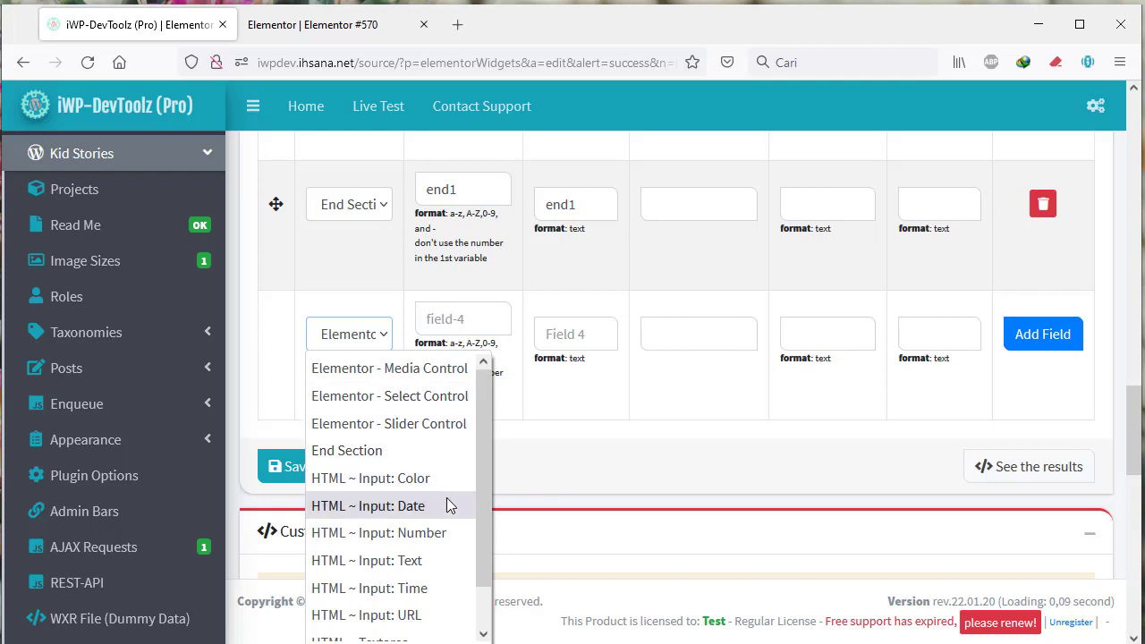
{"action": "scroll", "coordinate": [447, 506], "scroll_direction": "down", "scroll_amount": 1}
{"action": "left_click", "coordinate": [371, 626]}
{"action": "left_click", "coordinate": [462, 329]}
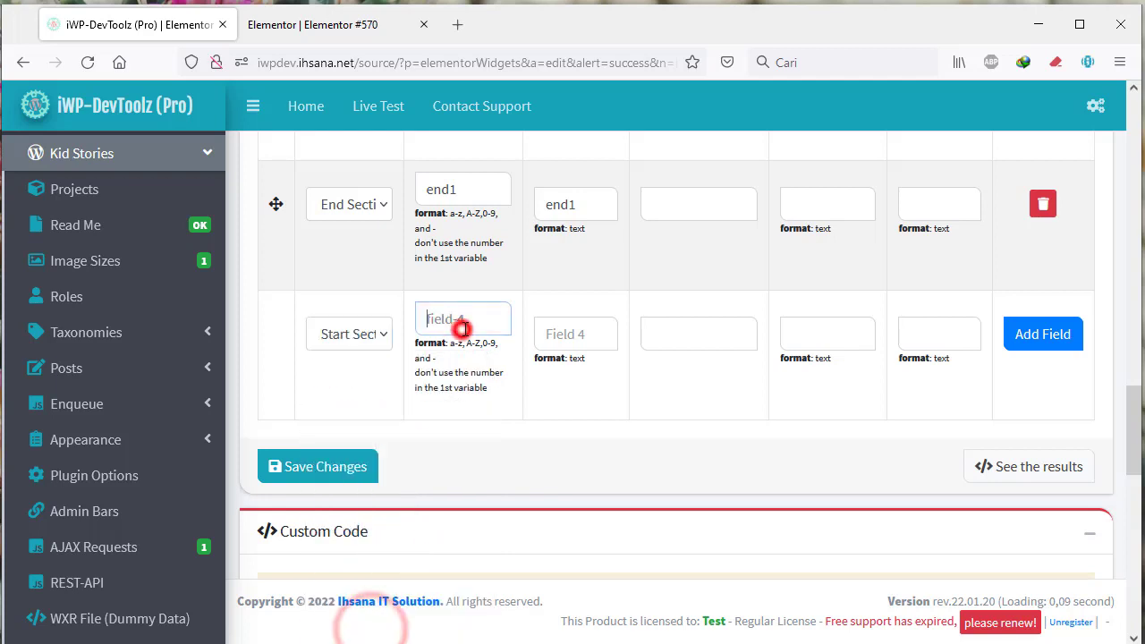
{"action": "scroll", "coordinate": [462, 330], "scroll_direction": "up", "scroll_amount": 3}
{"action": "scroll", "coordinate": [459, 404], "scroll_direction": "down", "scroll_amount": 2}
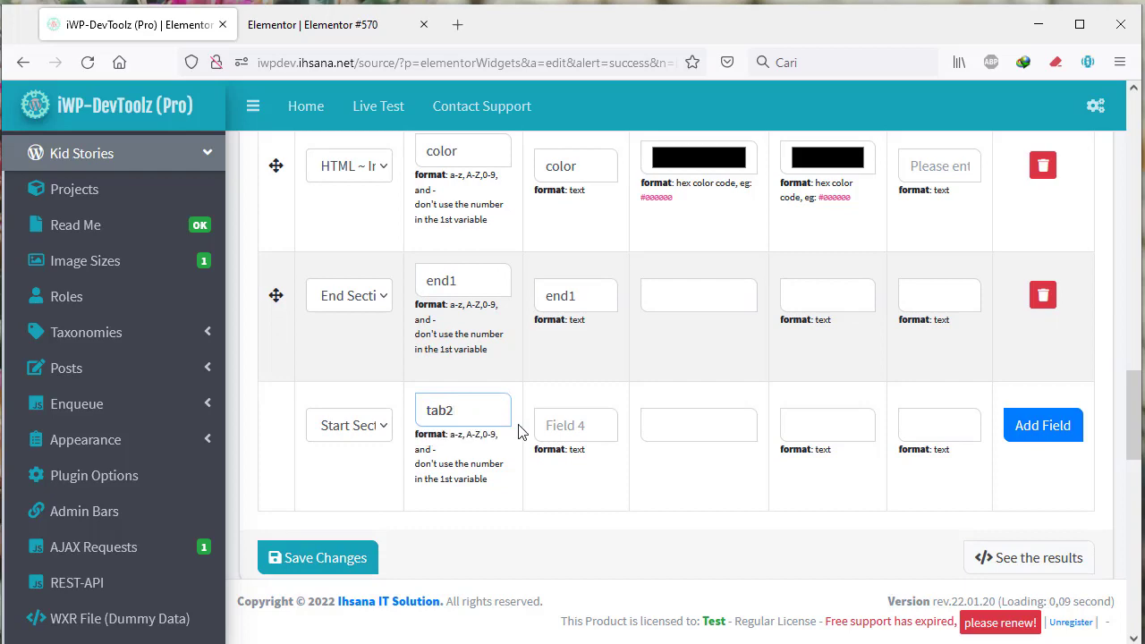
{"action": "left_click", "coordinate": [324, 557]}
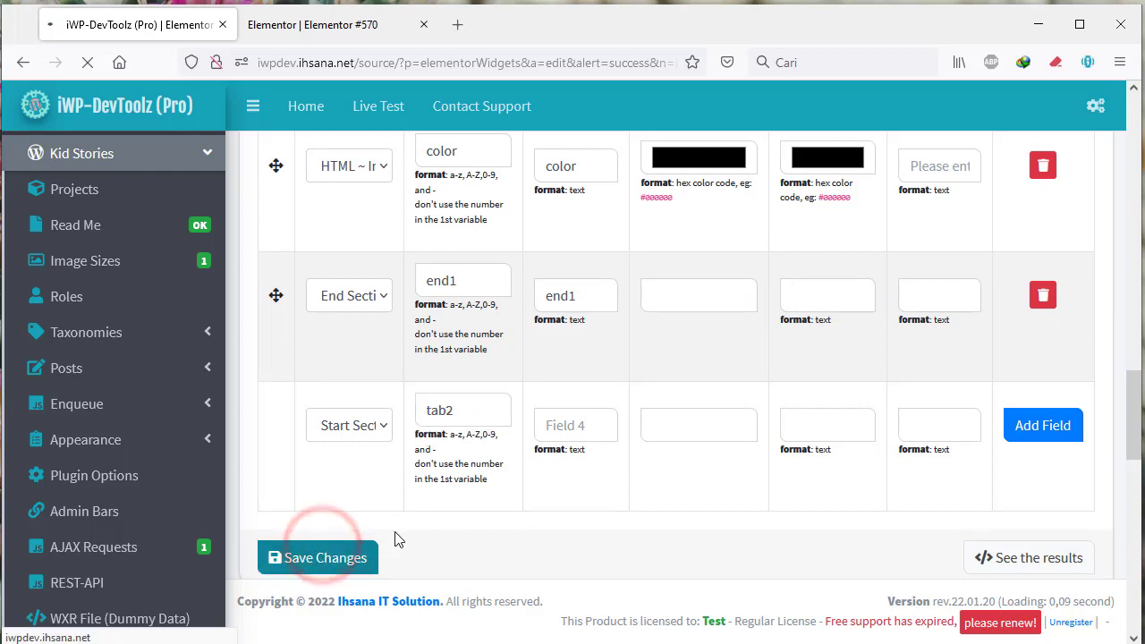
{"action": "scroll", "coordinate": [516, 484], "scroll_direction": "down", "scroll_amount": 20}
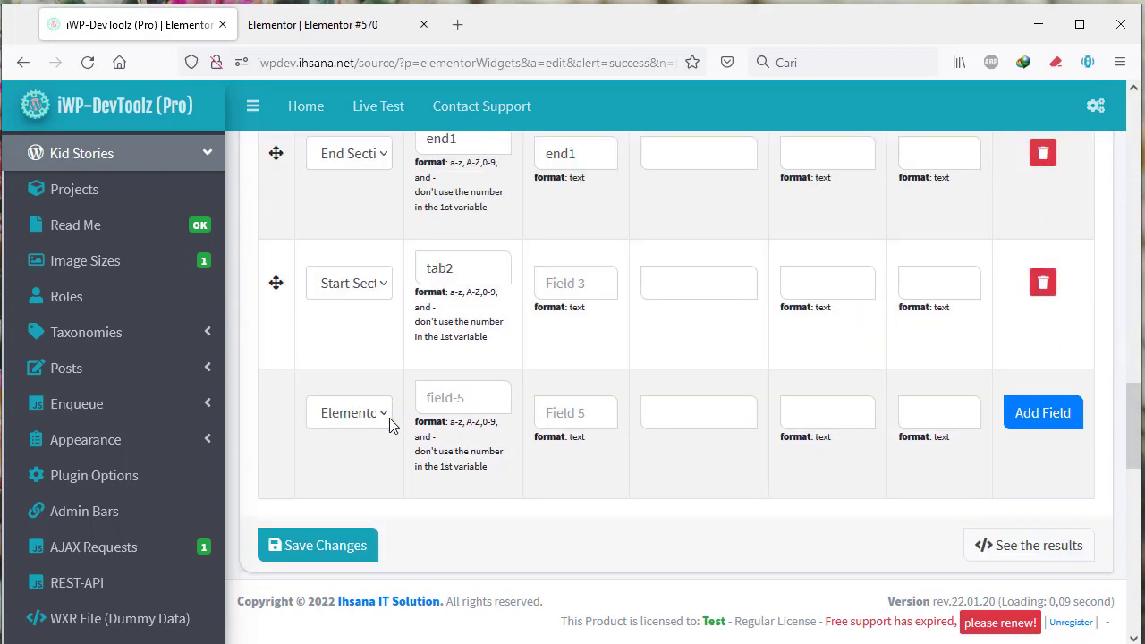
Add an HTML Input: Number field named font-size with the label Font Size below the tab2 row and save the widget changes.
{"action": "left_click", "coordinate": [386, 415]}
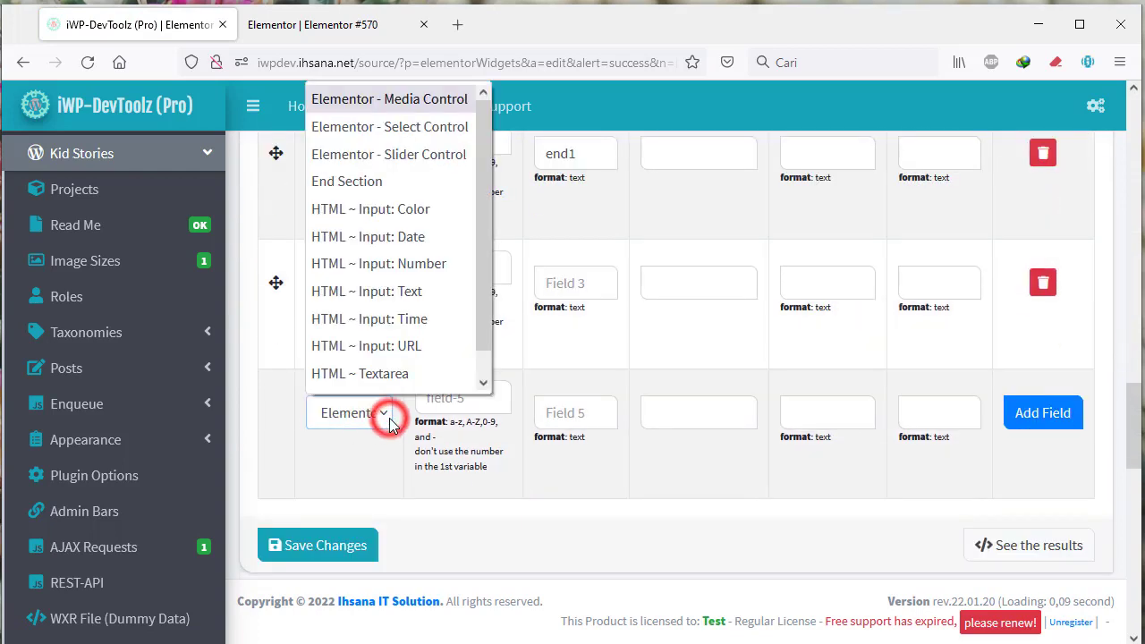
{"action": "scroll", "coordinate": [432, 319], "scroll_direction": "down", "scroll_amount": 1}
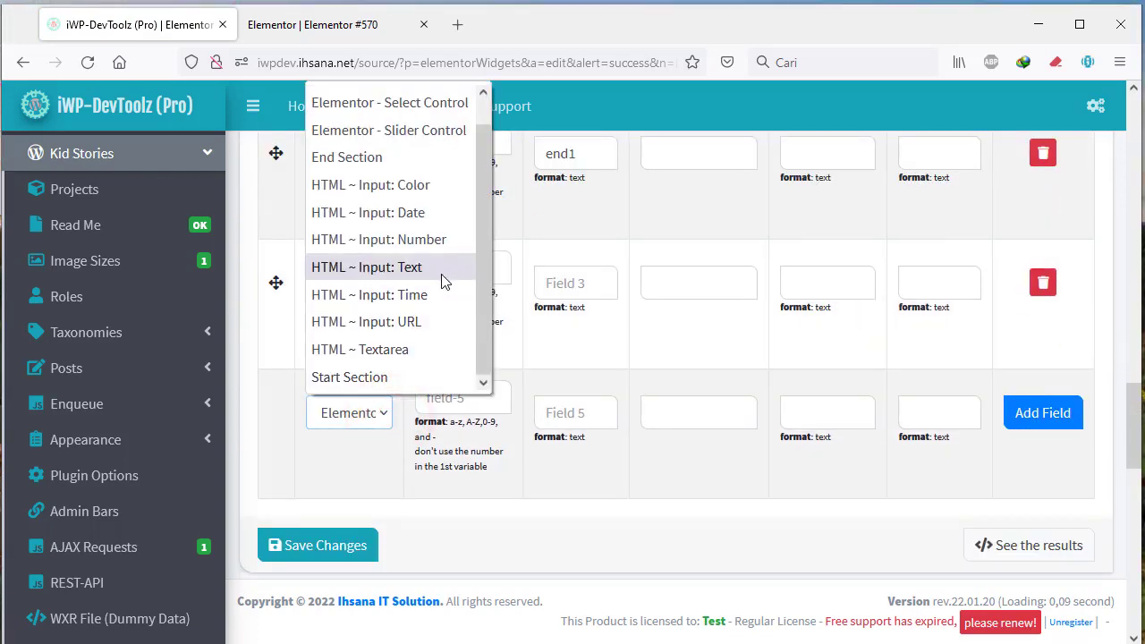
{"action": "left_click", "coordinate": [429, 238]}
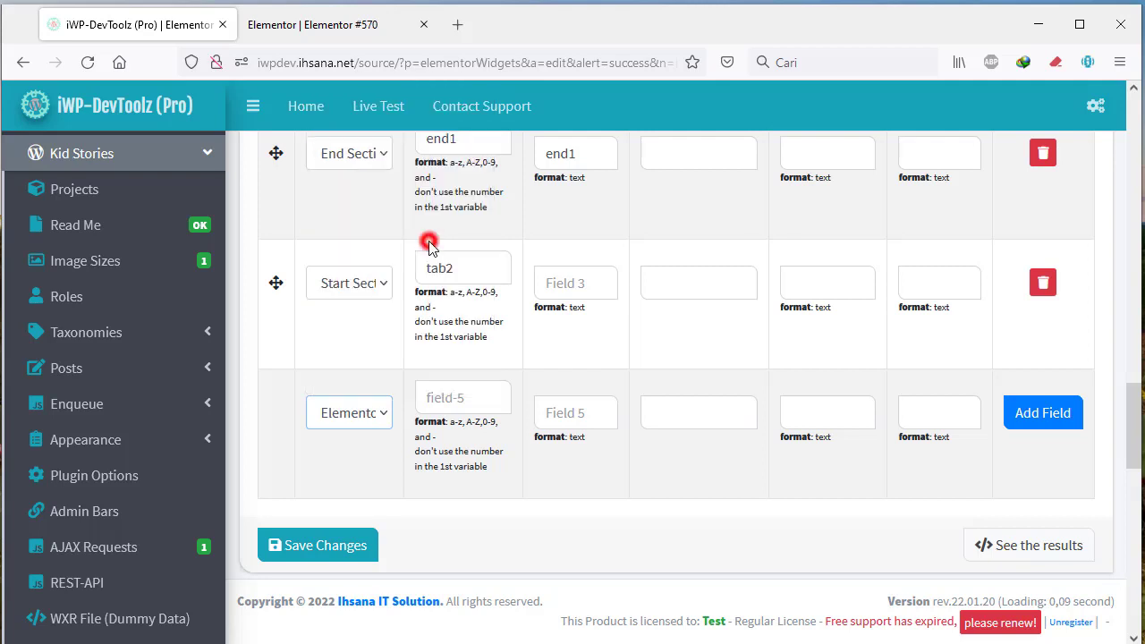
{"action": "left_click", "coordinate": [470, 410]}
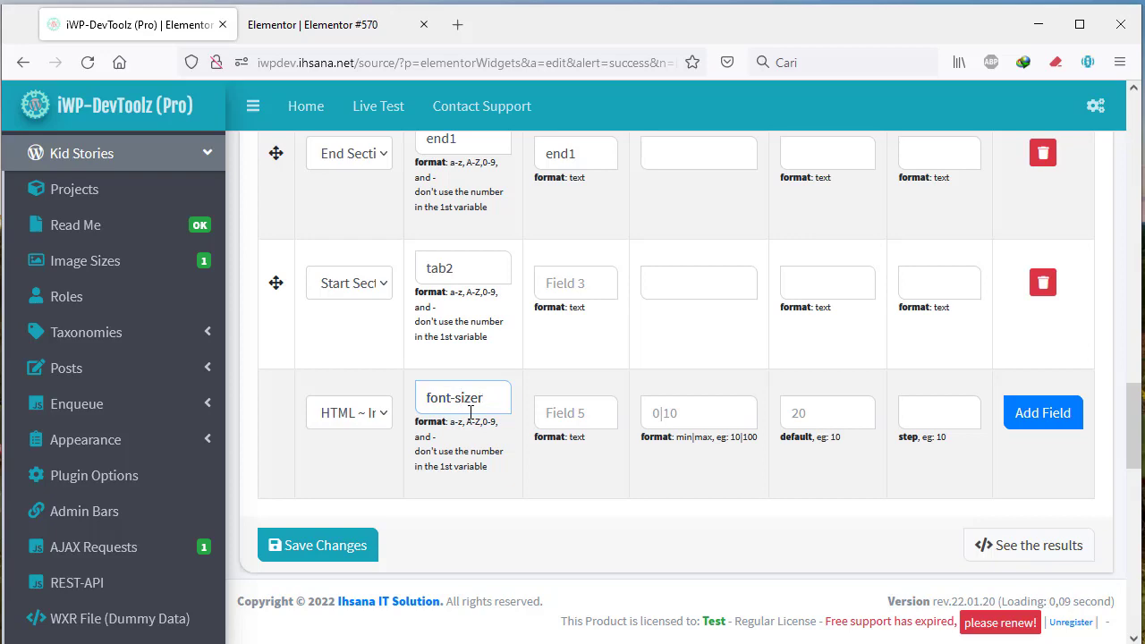
{"action": "scroll", "coordinate": [598, 403], "scroll_direction": "up", "scroll_amount": 3}
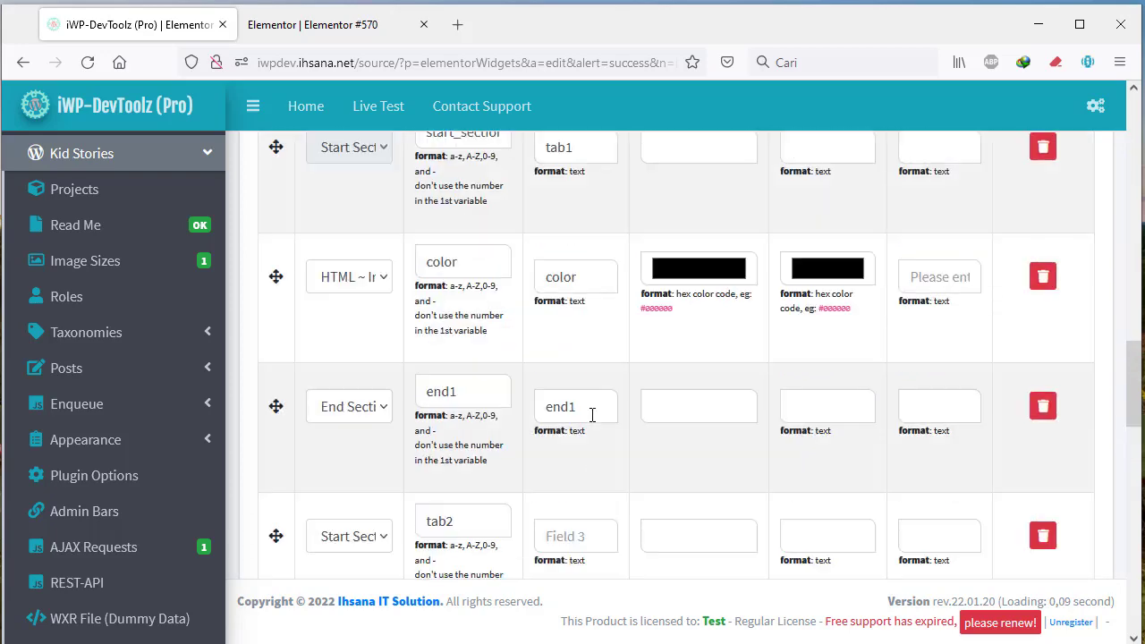
{"action": "scroll", "coordinate": [590, 412], "scroll_direction": "down", "scroll_amount": 3}
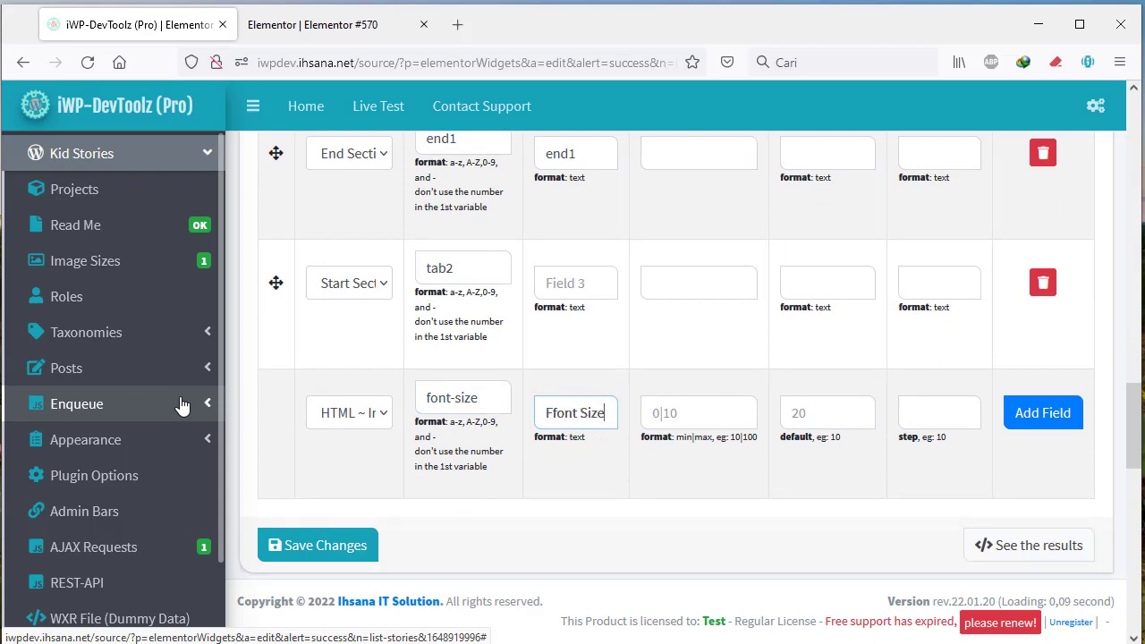
{"action": "left_click", "coordinate": [556, 413]}
{"action": "key", "text": "BackSpace"}
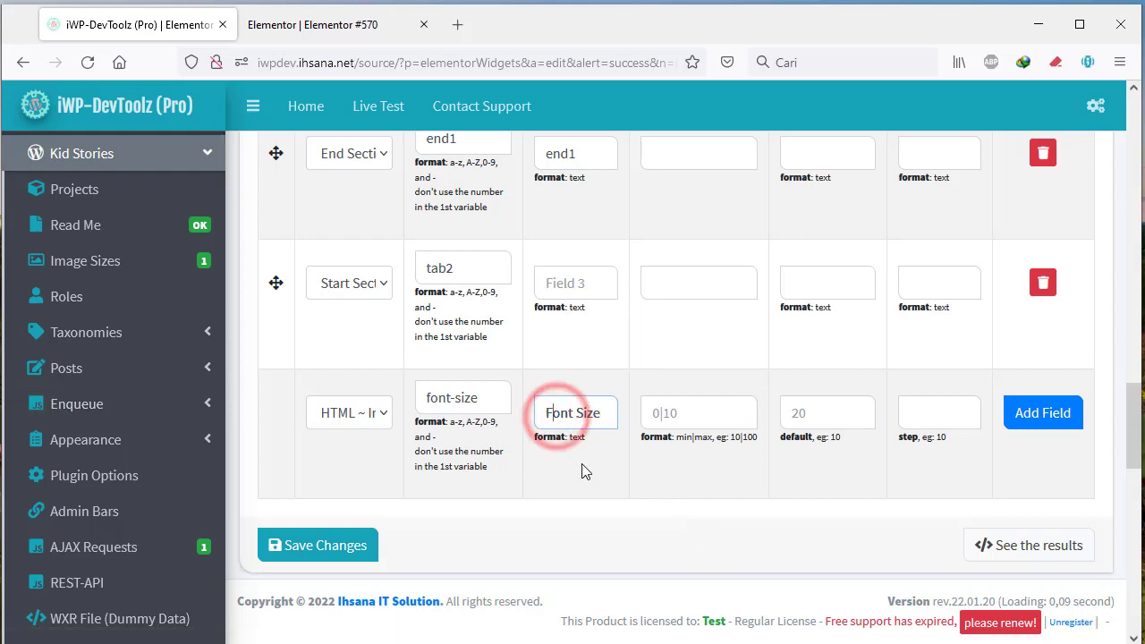
{"action": "left_click", "coordinate": [332, 549]}
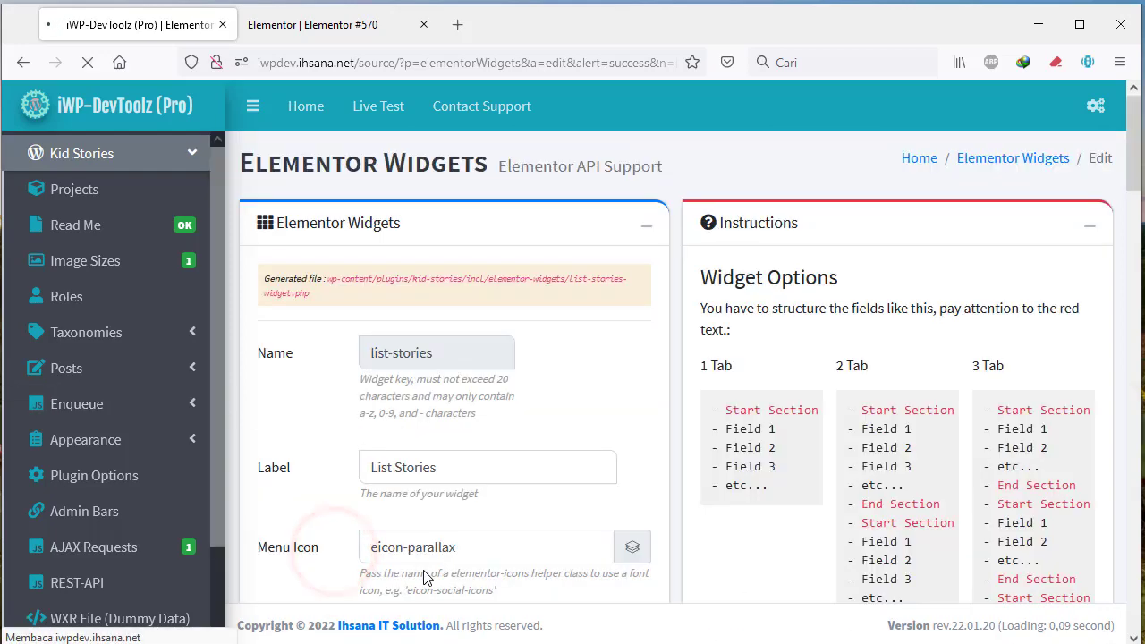
Review the order of Start Section, field and End Section rows in the saved Widget Options table.
{"action": "scroll", "coordinate": [424, 577], "scroll_direction": "down", "scroll_amount": 15}
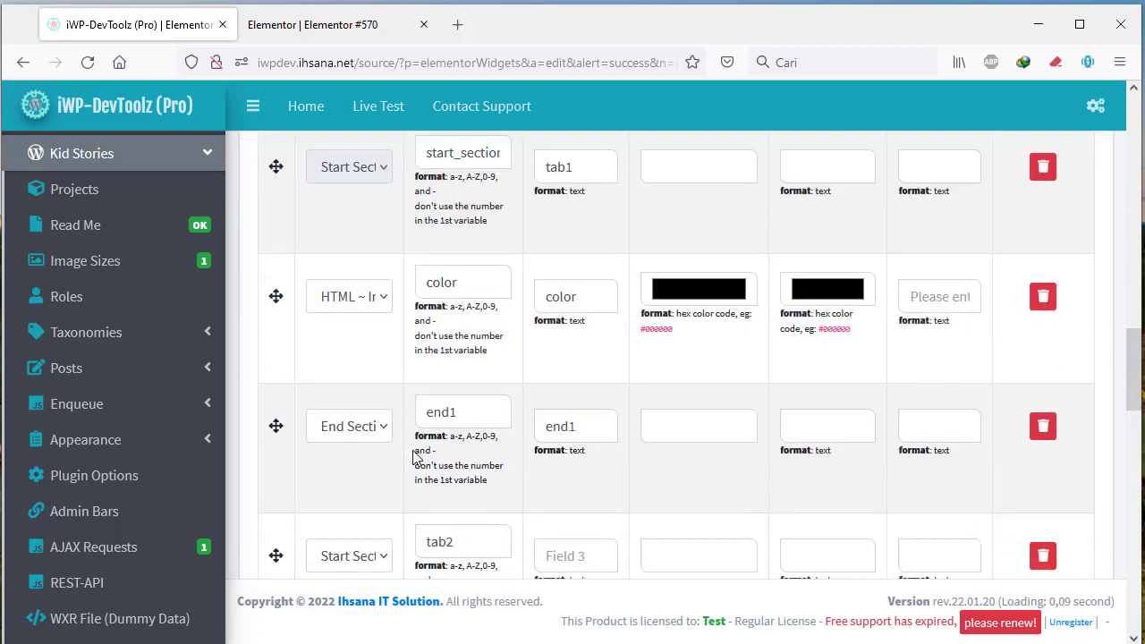
{"action": "scroll", "coordinate": [413, 457], "scroll_direction": "up", "scroll_amount": 3}
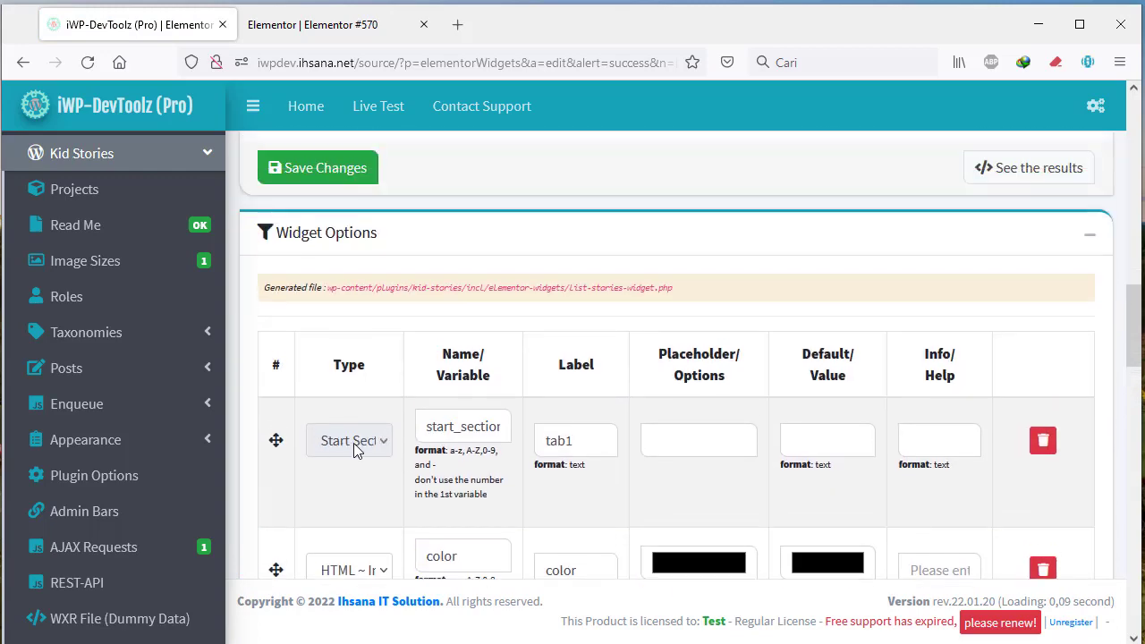
{"action": "scroll", "coordinate": [363, 453], "scroll_direction": "down", "scroll_amount": 3}
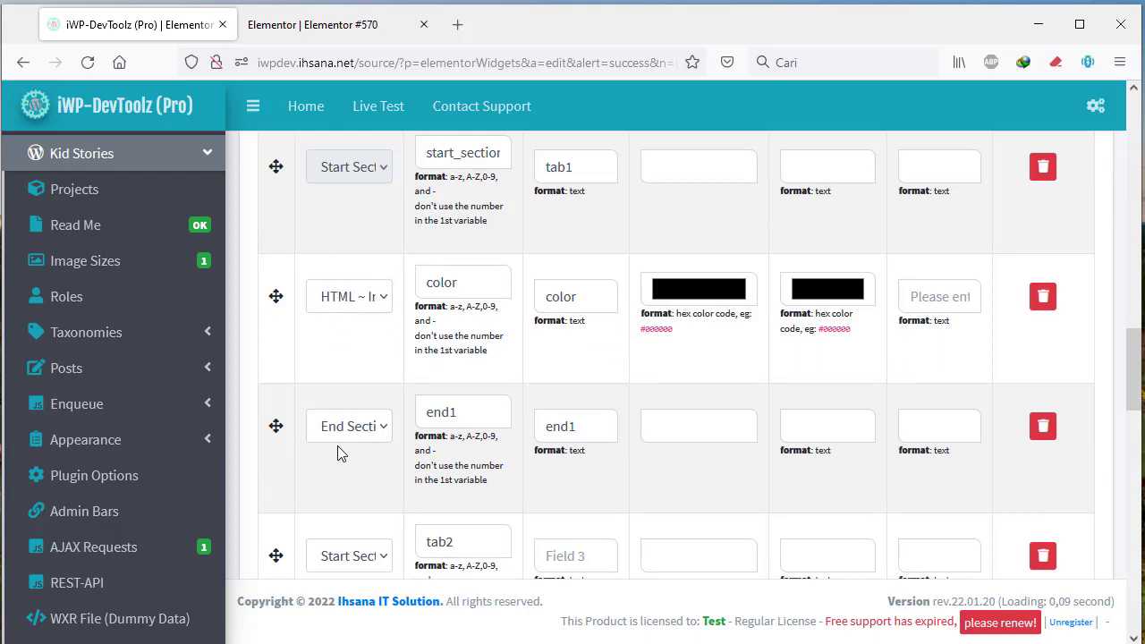
{"action": "scroll", "coordinate": [288, 472], "scroll_direction": "down", "scroll_amount": 2}
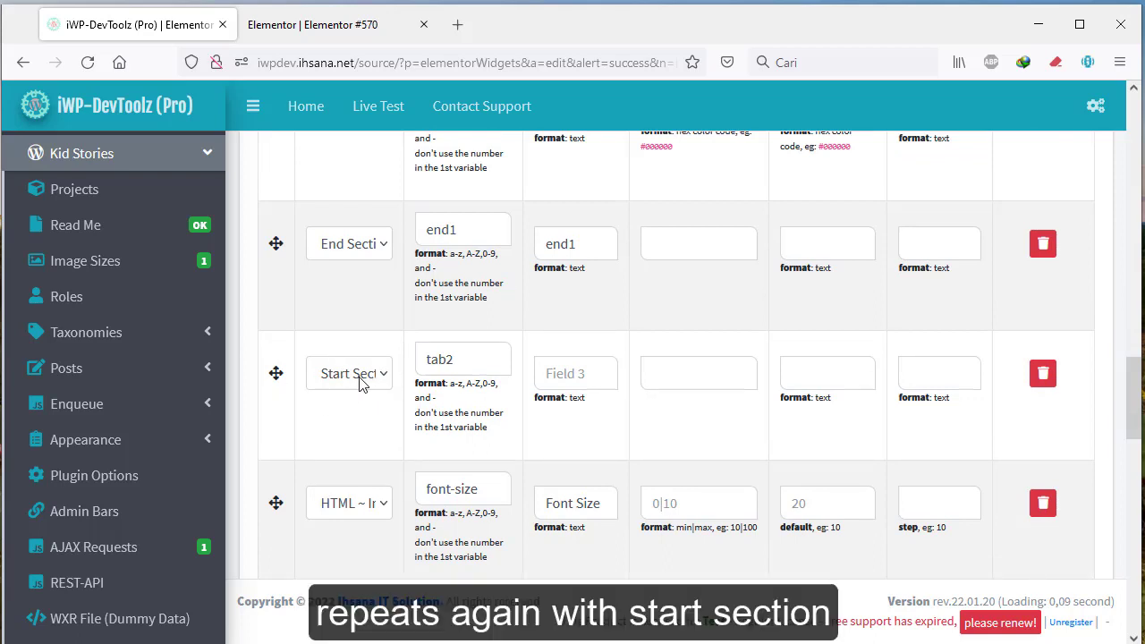
{"action": "scroll", "coordinate": [298, 430], "scroll_direction": "down", "scroll_amount": 2}
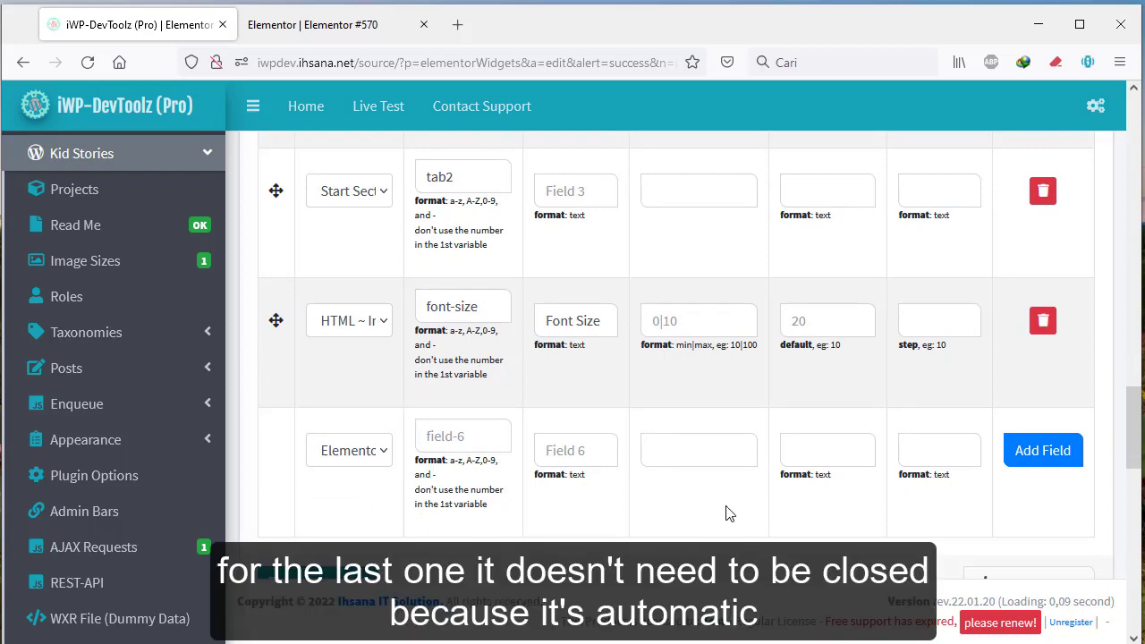
Examine the Start Section and End Section placement in the 1 Tab, 2 Tab and 3 Tab examples of the Widget Options instructions.
{"action": "scroll", "coordinate": [730, 512], "scroll_direction": "up", "scroll_amount": 5}
{"action": "scroll", "coordinate": [730, 512], "scroll_direction": "down", "scroll_amount": 10}
{"action": "scroll", "coordinate": [729, 512], "scroll_direction": "up", "scroll_amount": 1}
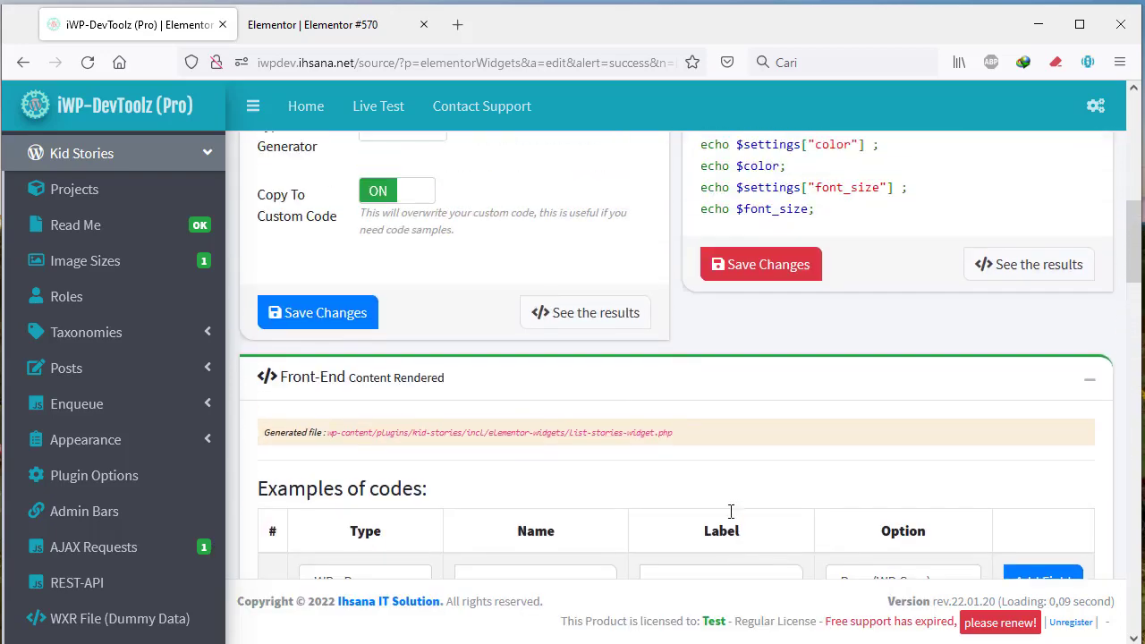
{"action": "scroll", "coordinate": [731, 512], "scroll_direction": "up", "scroll_amount": 8}
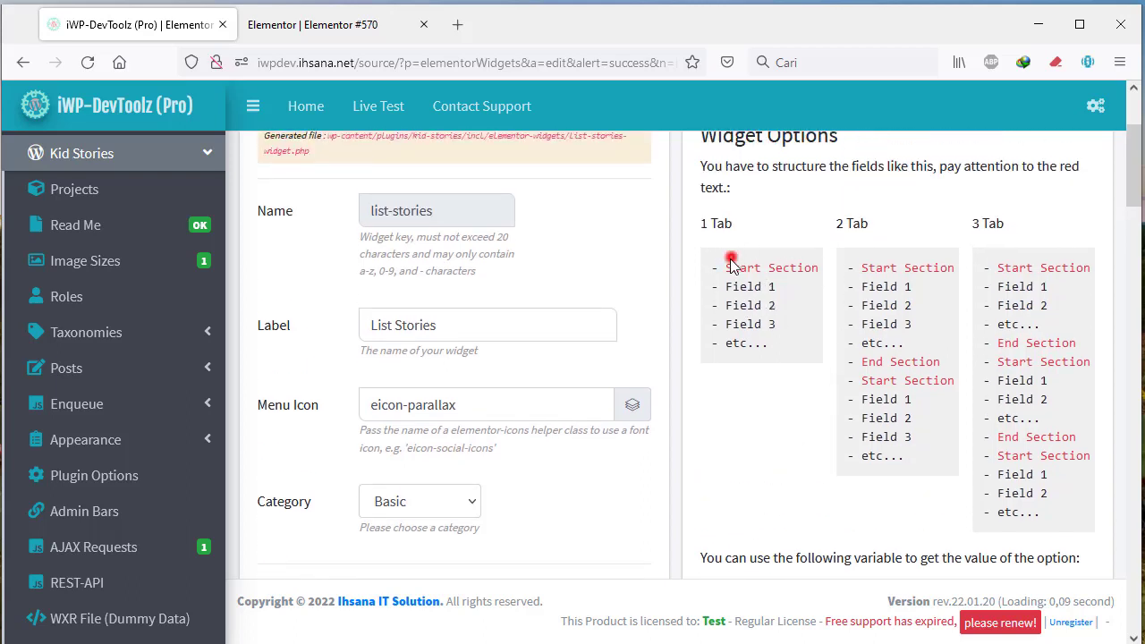
{"action": "mouse_move", "coordinate": [731, 263]}
{"action": "left_mouse_down"}
{"action": "mouse_move", "coordinate": [949, 262]}
{"action": "mouse_move", "coordinate": [941, 268]}
{"action": "left_mouse_up"}
{"action": "left_click", "coordinate": [759, 377]}
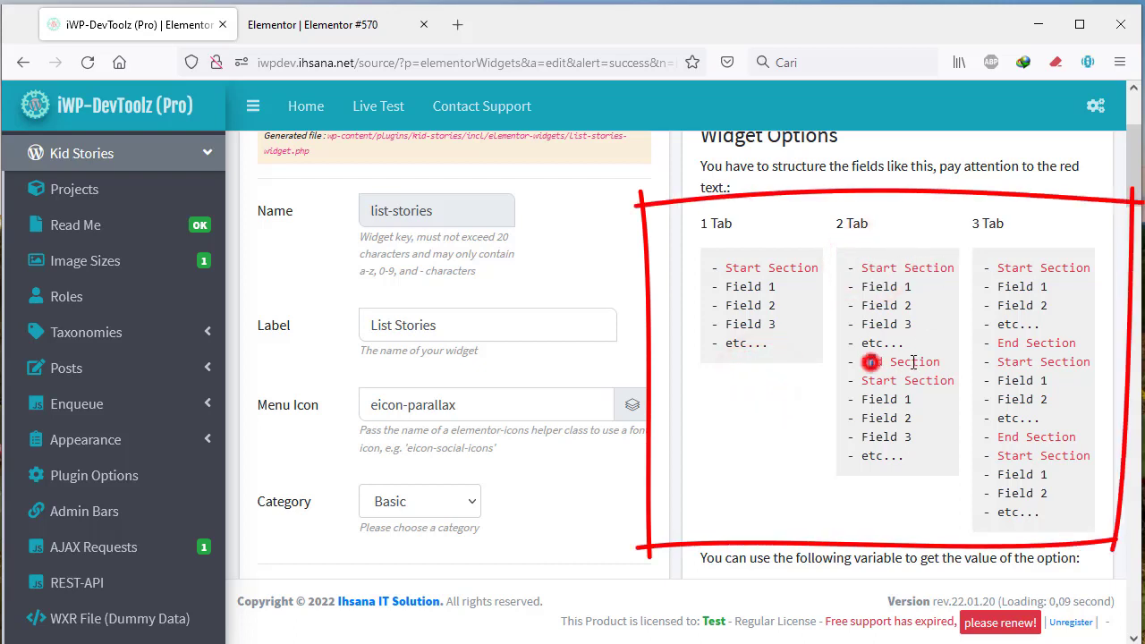
{"action": "left_click_drag", "start_coordinate": [871, 361], "coordinate": [939, 361]}
{"action": "left_click_drag", "start_coordinate": [859, 380], "coordinate": [955, 382]}
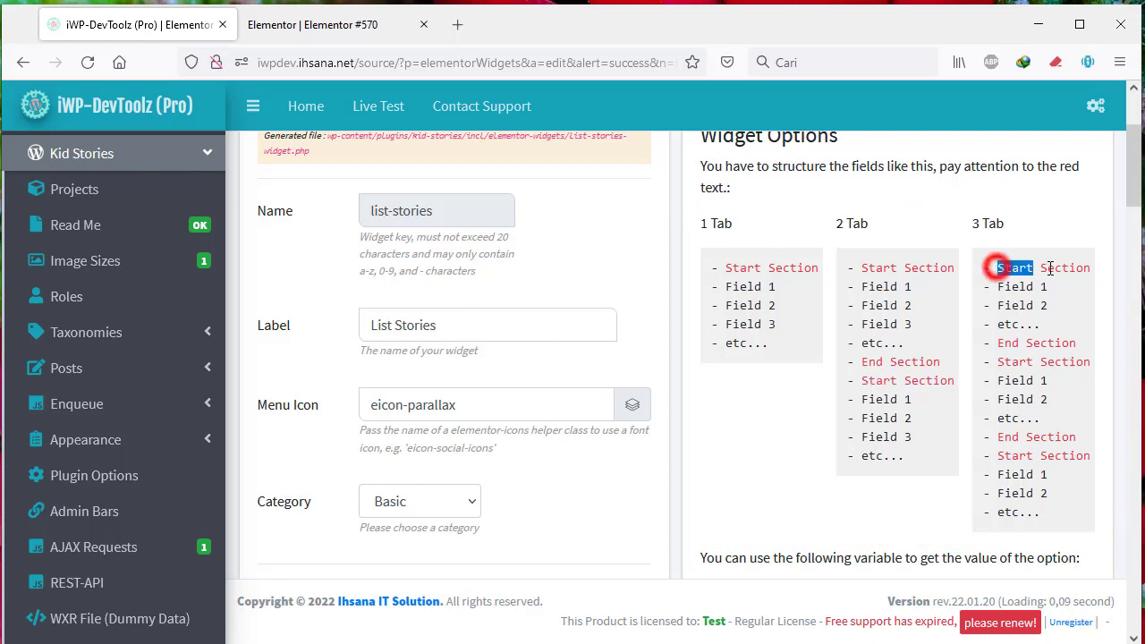
{"action": "left_click_drag", "start_coordinate": [1050, 269], "coordinate": [1091, 268]}
{"action": "left_click_drag", "start_coordinate": [996, 343], "coordinate": [1107, 364]}
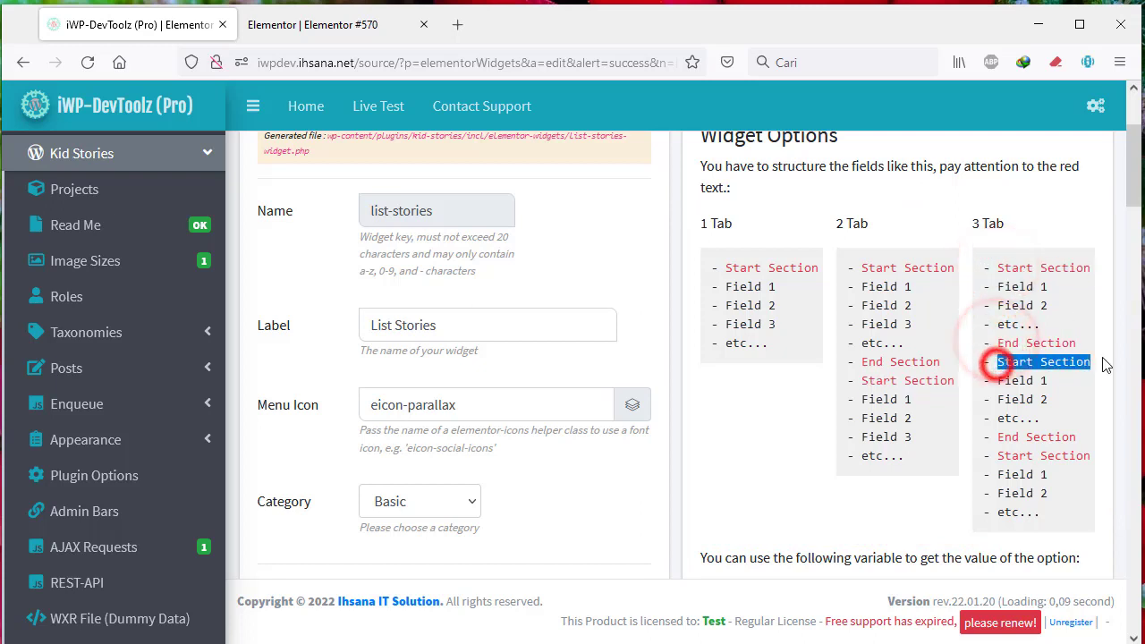
{"action": "left_click_drag", "start_coordinate": [996, 438], "coordinate": [1092, 439]}
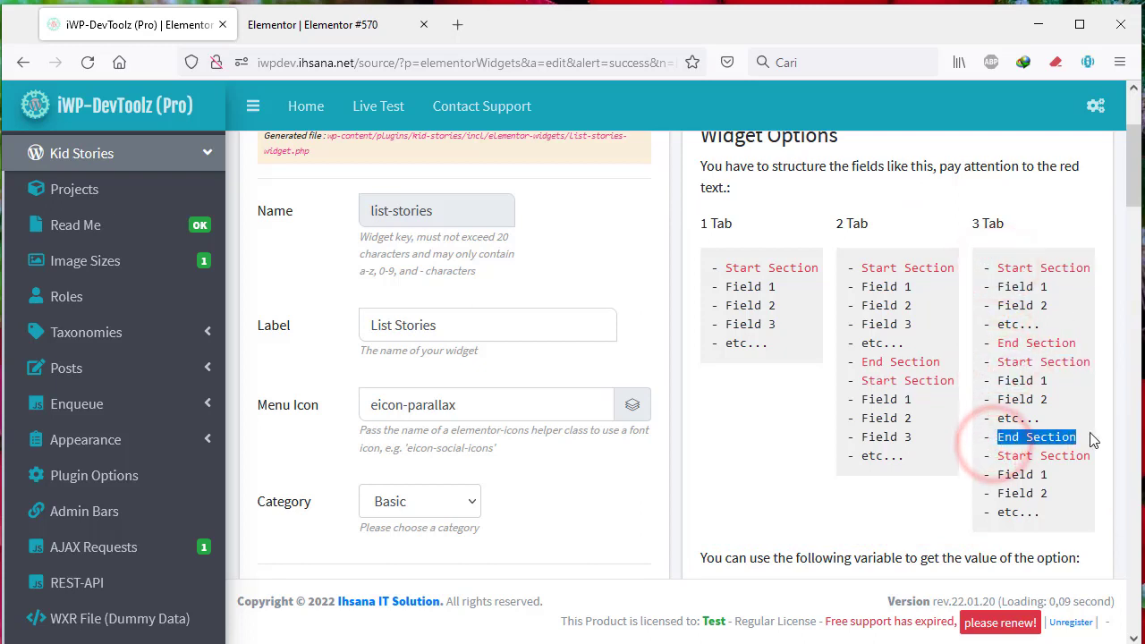
{"action": "left_click_drag", "start_coordinate": [996, 456], "coordinate": [1092, 456]}
Save the List Stories widget changes again and look over its option rows.
{"action": "scroll", "coordinate": [1107, 522], "scroll_direction": "down", "scroll_amount": 3}
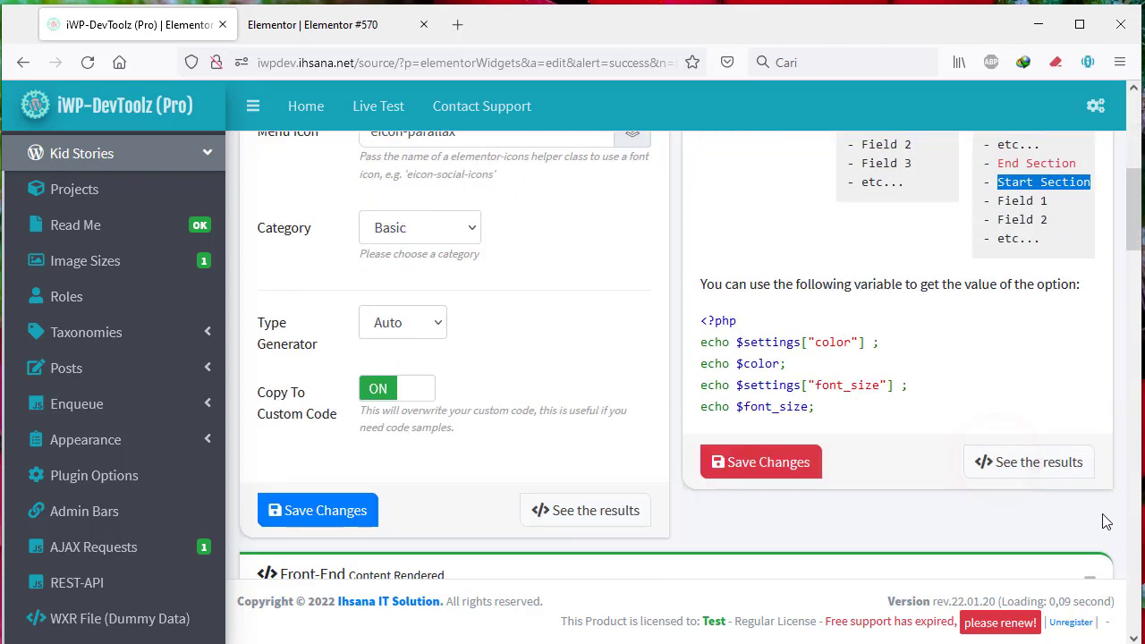
{"action": "scroll", "coordinate": [926, 525], "scroll_direction": "down", "scroll_amount": 7}
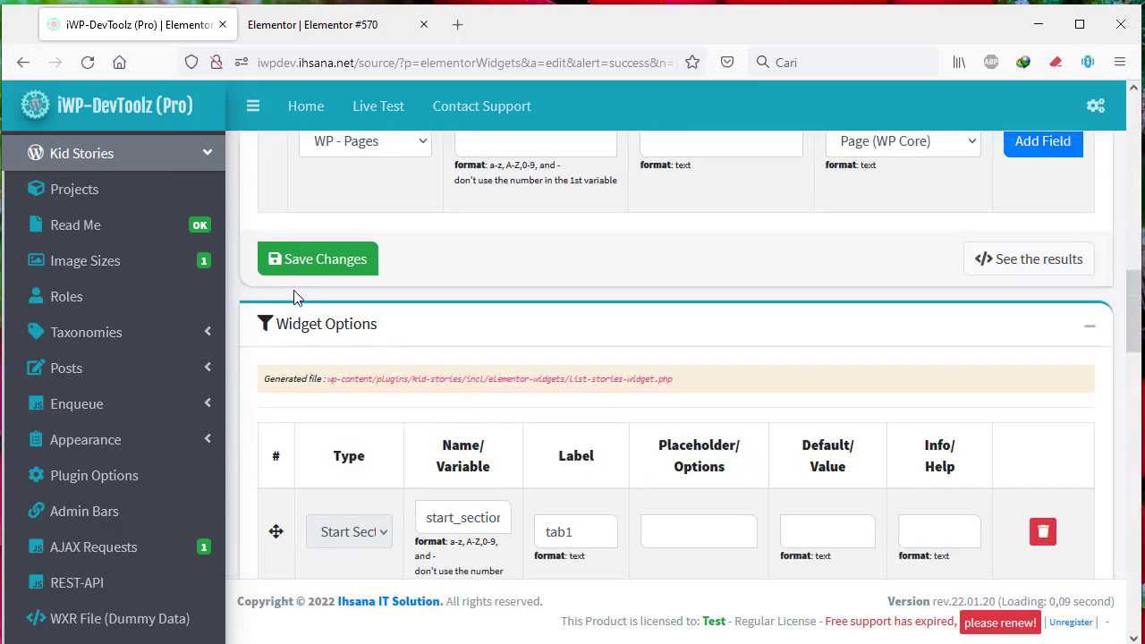
{"action": "left_click", "coordinate": [296, 260]}
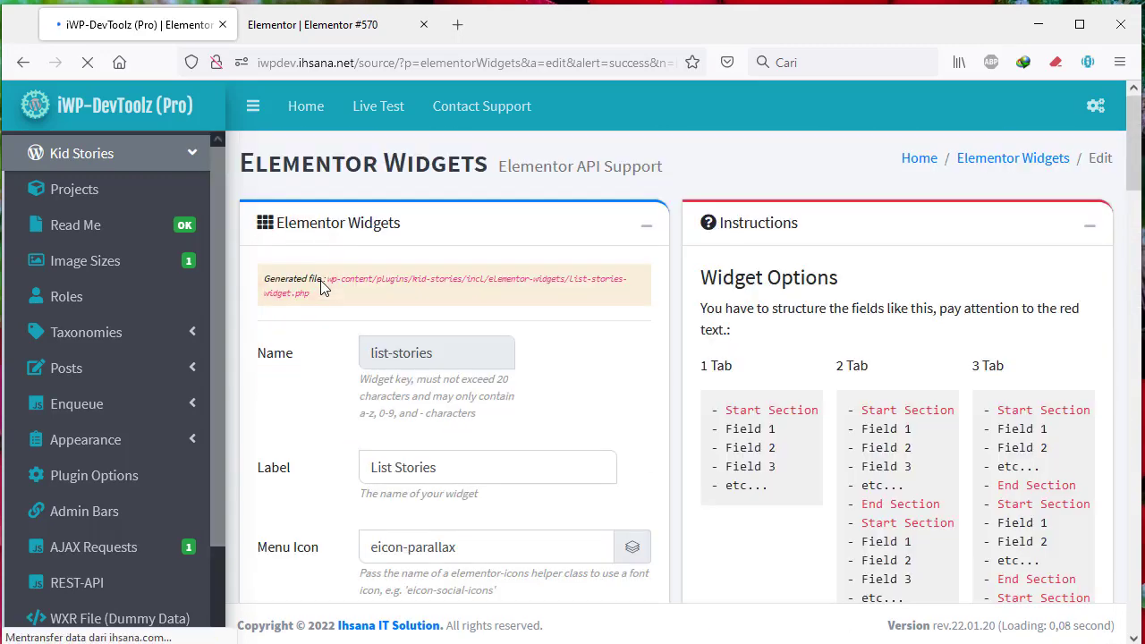
{"action": "scroll", "coordinate": [390, 358], "scroll_direction": "down", "scroll_amount": 15}
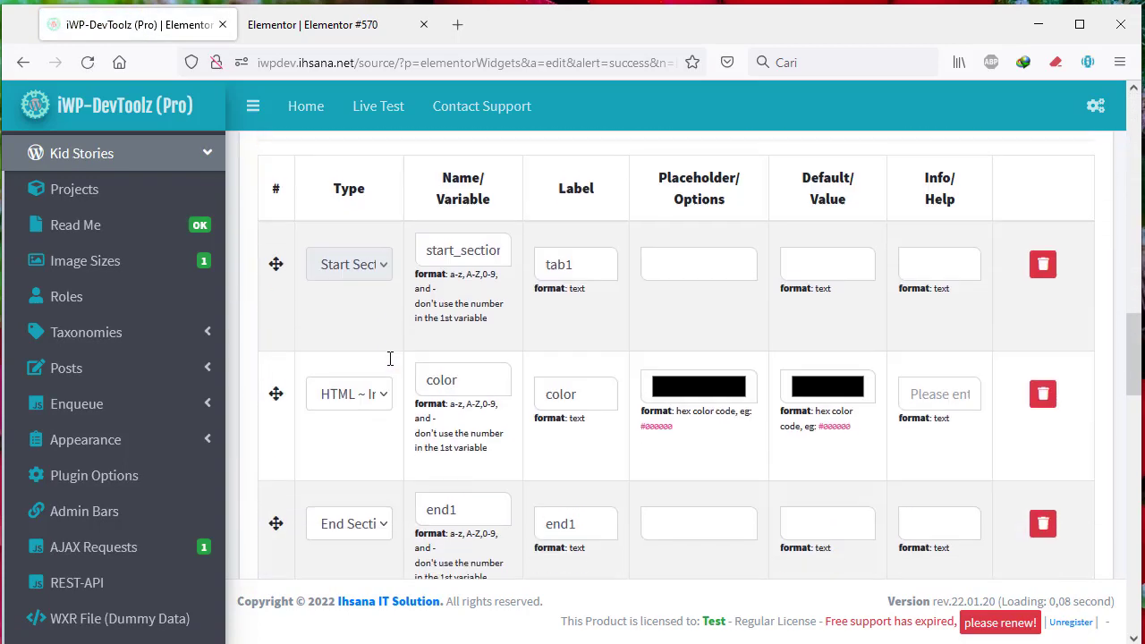
{"action": "scroll", "coordinate": [391, 358], "scroll_direction": "down", "scroll_amount": 5}
Switch to the Elementor editor, reload the post discarding unsaved changes, and place a new List Stories widget in the empty content area.
{"action": "left_click", "coordinate": [273, 24]}
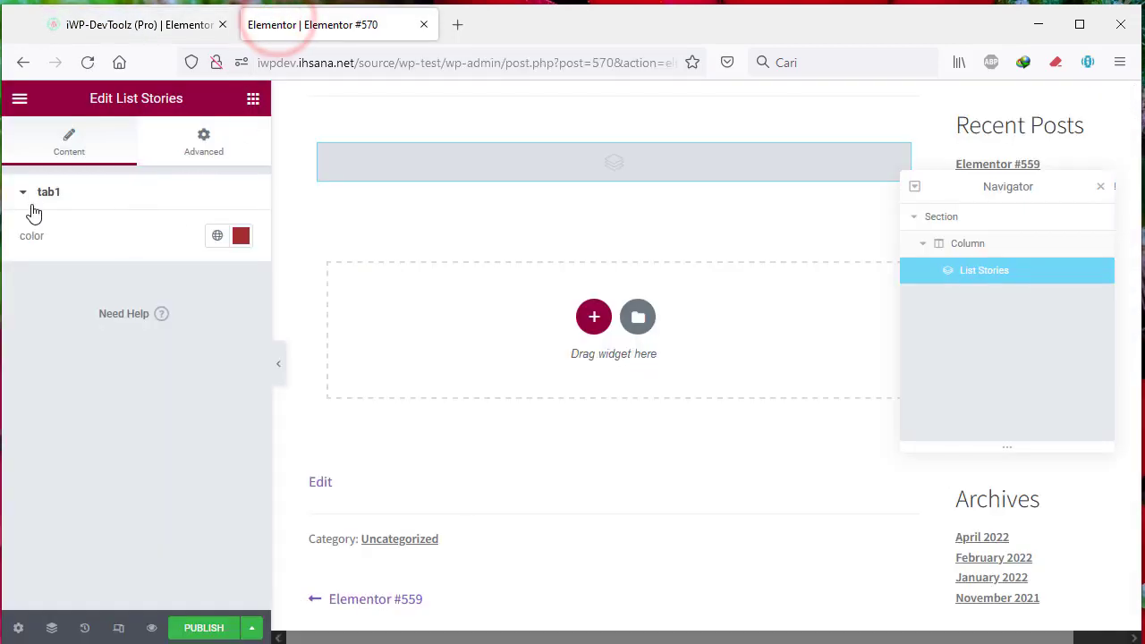
{"action": "left_click", "coordinate": [88, 62]}
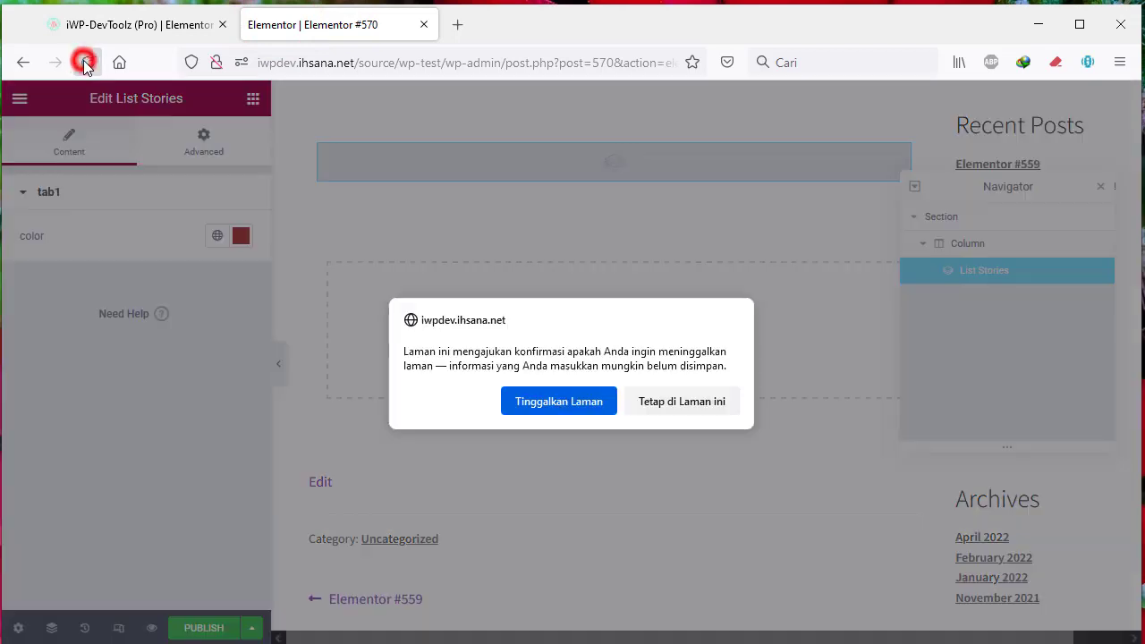
{"action": "left_click", "coordinate": [542, 403]}
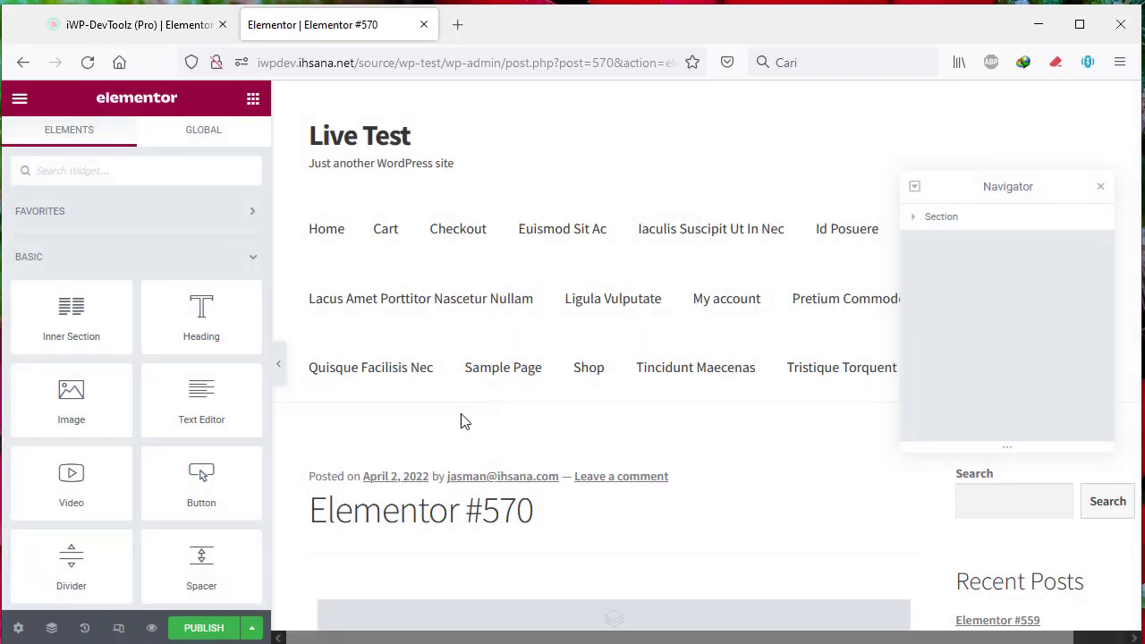
{"action": "scroll", "coordinate": [198, 477], "scroll_direction": "down", "scroll_amount": 8}
{"action": "scroll", "coordinate": [188, 492], "scroll_direction": "down", "scroll_amount": 3}
{"action": "scroll", "coordinate": [183, 483], "scroll_direction": "up", "scroll_amount": 7}
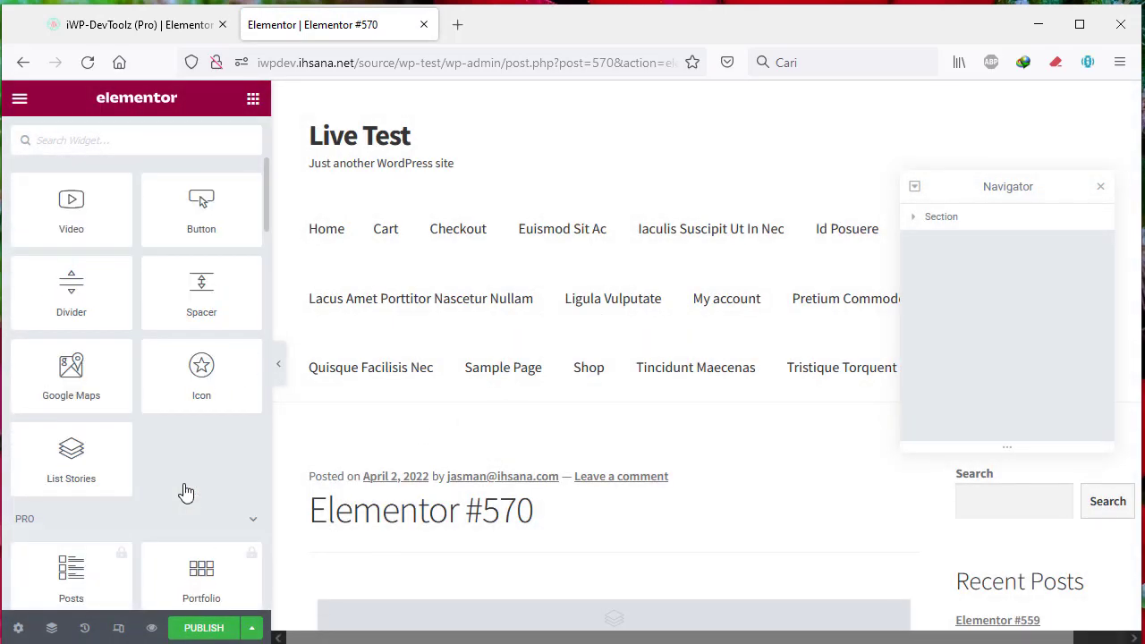
{"action": "left_click_drag", "start_coordinate": [54, 449], "coordinate": [600, 591]}
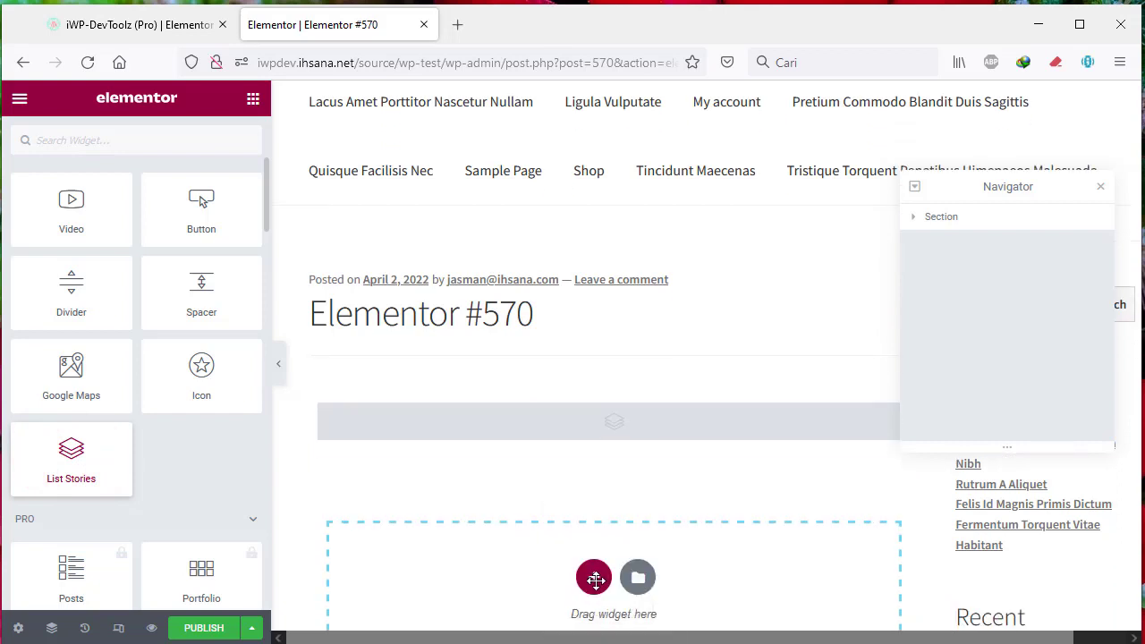
{"action": "left_click", "coordinate": [616, 299]}
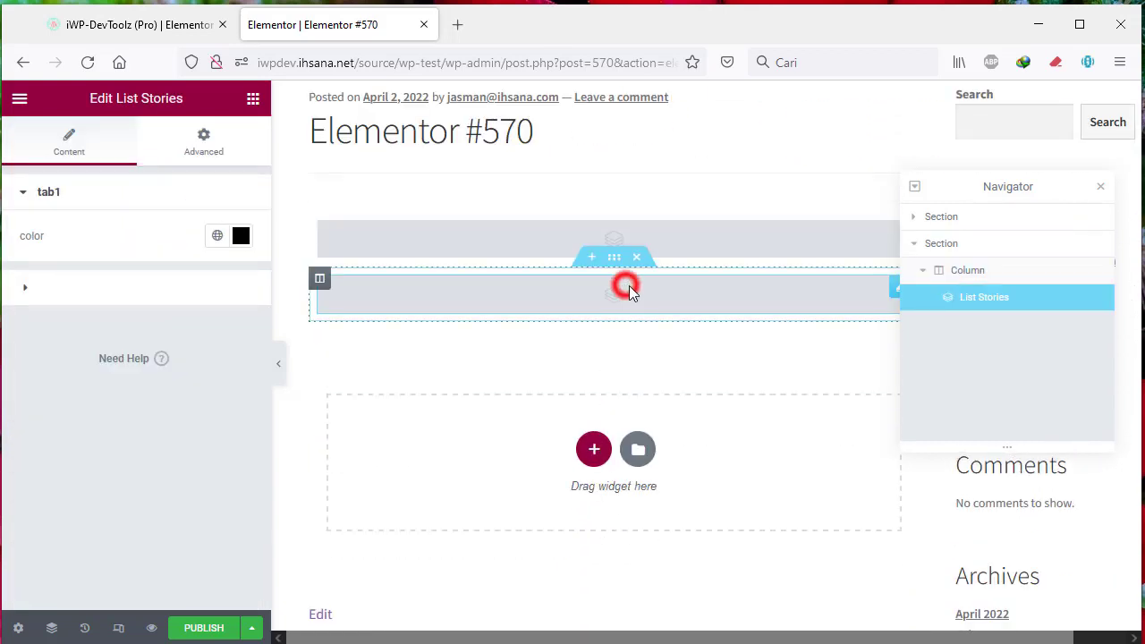
{"action": "left_click", "coordinate": [590, 306]}
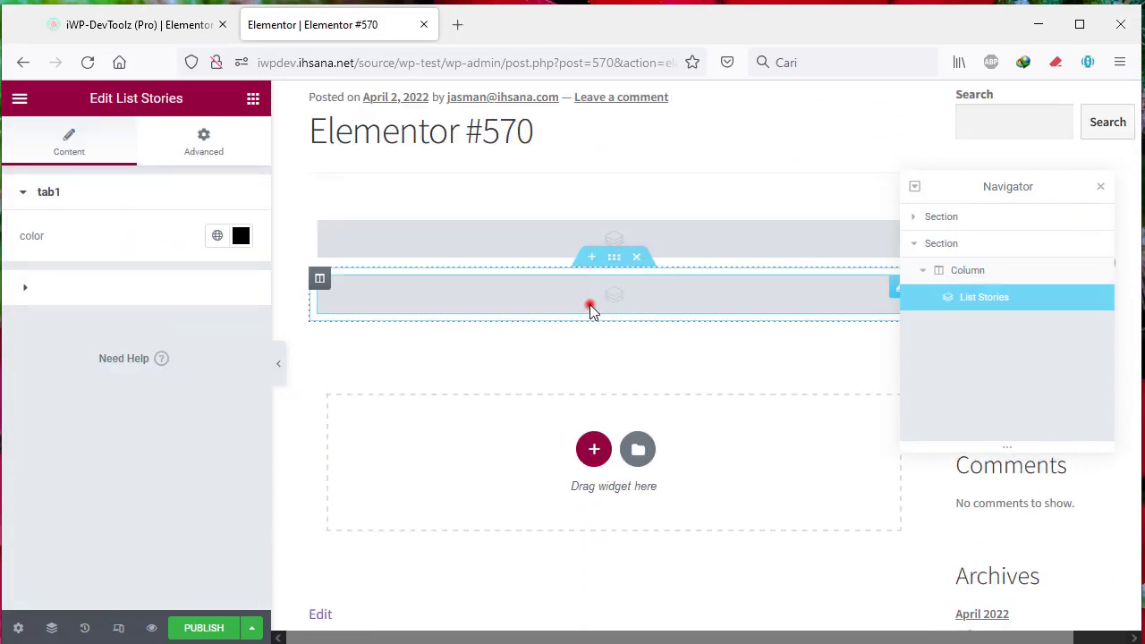
Expand and collapse the new widget's tab1 and unlabeled option sections to check their fields.
{"action": "left_click", "coordinate": [24, 289]}
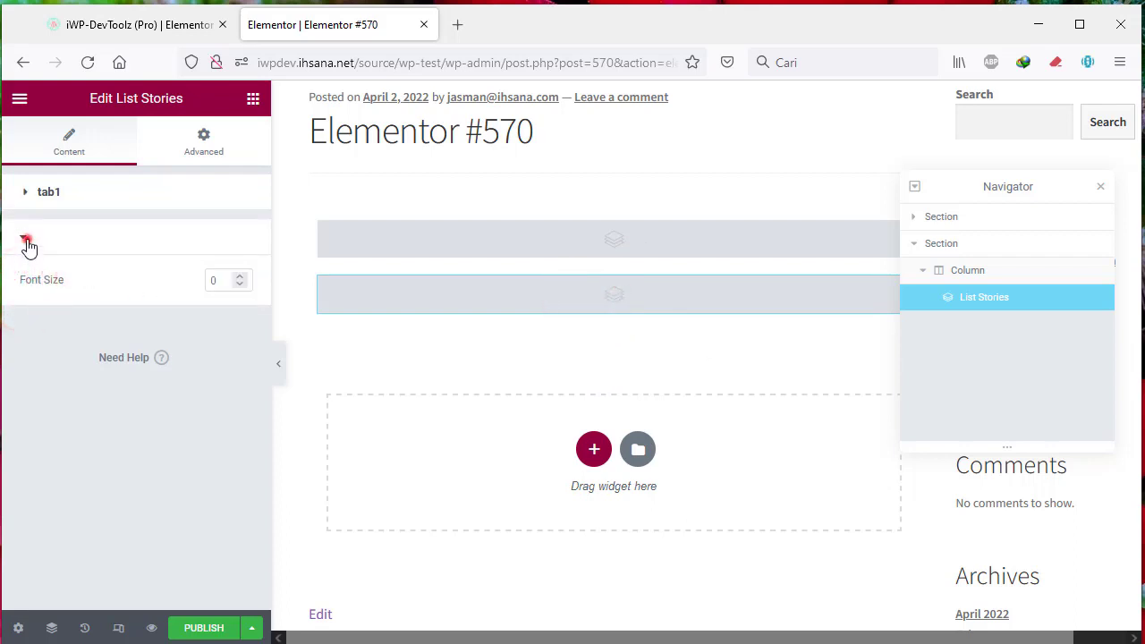
{"action": "left_click", "coordinate": [27, 243]}
{"action": "left_click", "coordinate": [21, 192]}
{"action": "left_click", "coordinate": [19, 190]}
{"action": "left_click", "coordinate": [22, 237]}
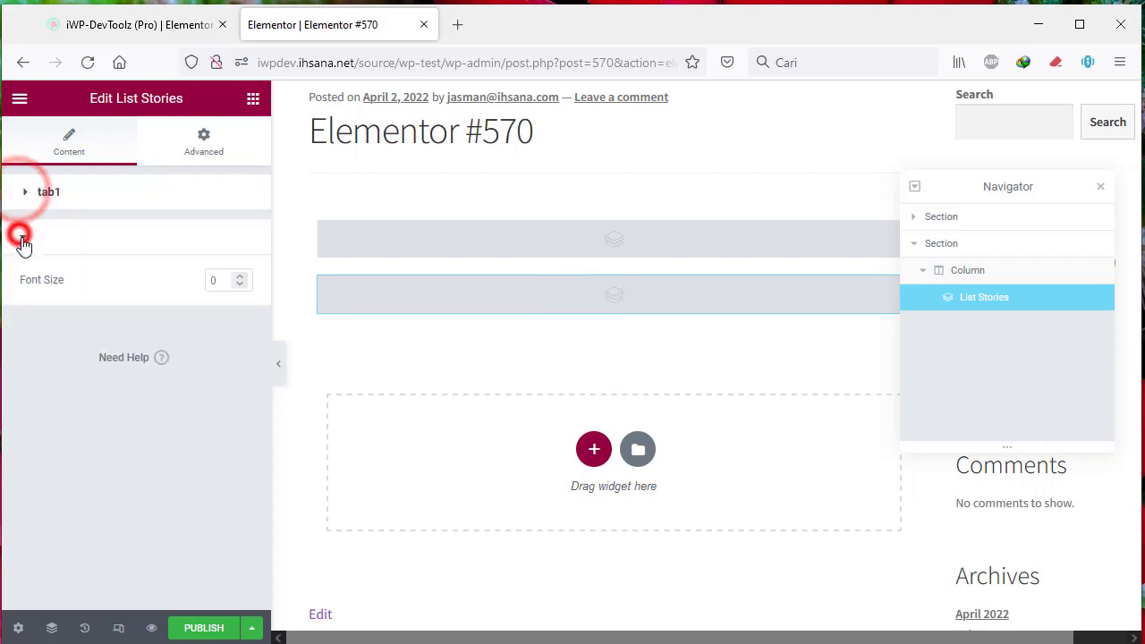
{"action": "left_click", "coordinate": [22, 237]}
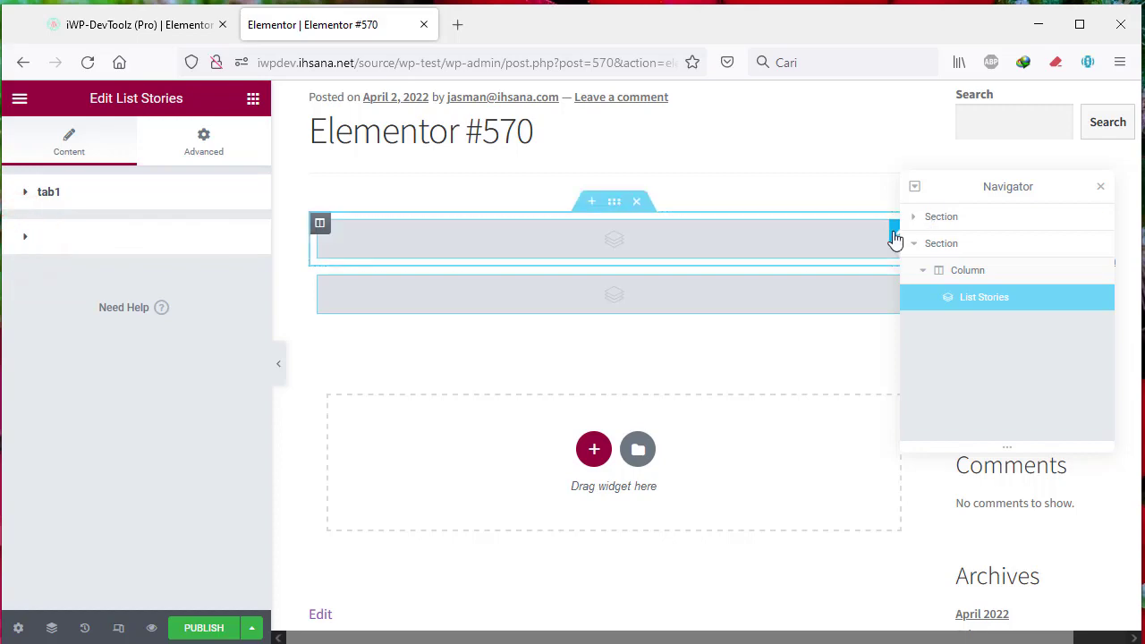
Delete the older List Stories section from the post and return to the option rows of the iWP-DevToolz widget form.
{"action": "left_click", "coordinate": [638, 201]}
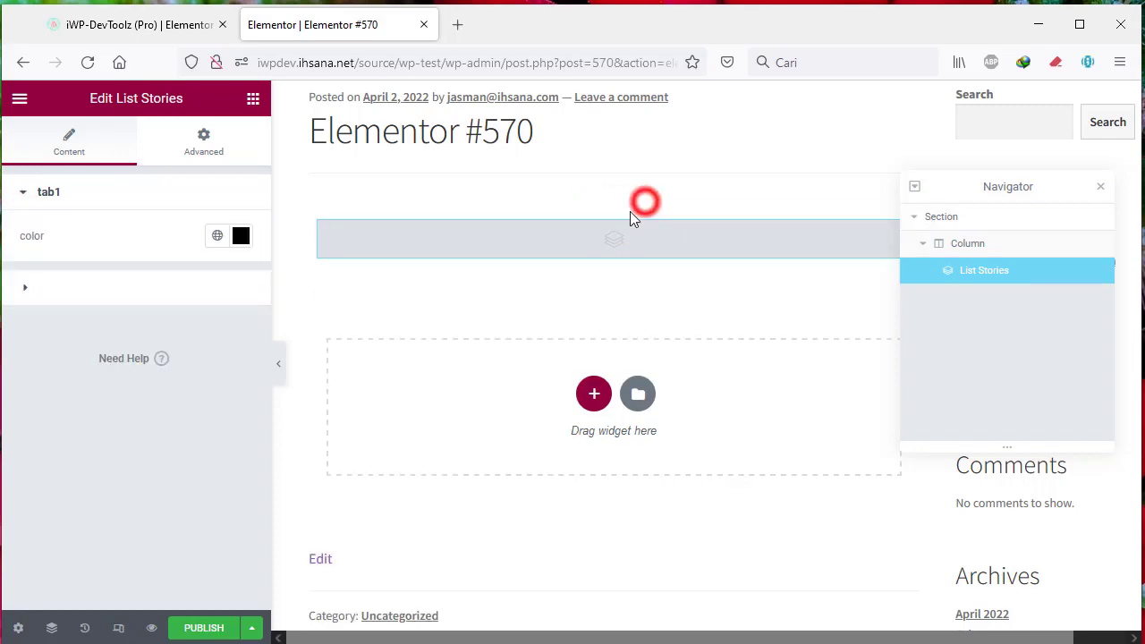
{"action": "left_click", "coordinate": [187, 30]}
{"action": "scroll", "coordinate": [925, 474], "scroll_direction": "down", "scroll_amount": 3}
{"action": "scroll", "coordinate": [808, 439], "scroll_direction": "up", "scroll_amount": 4}
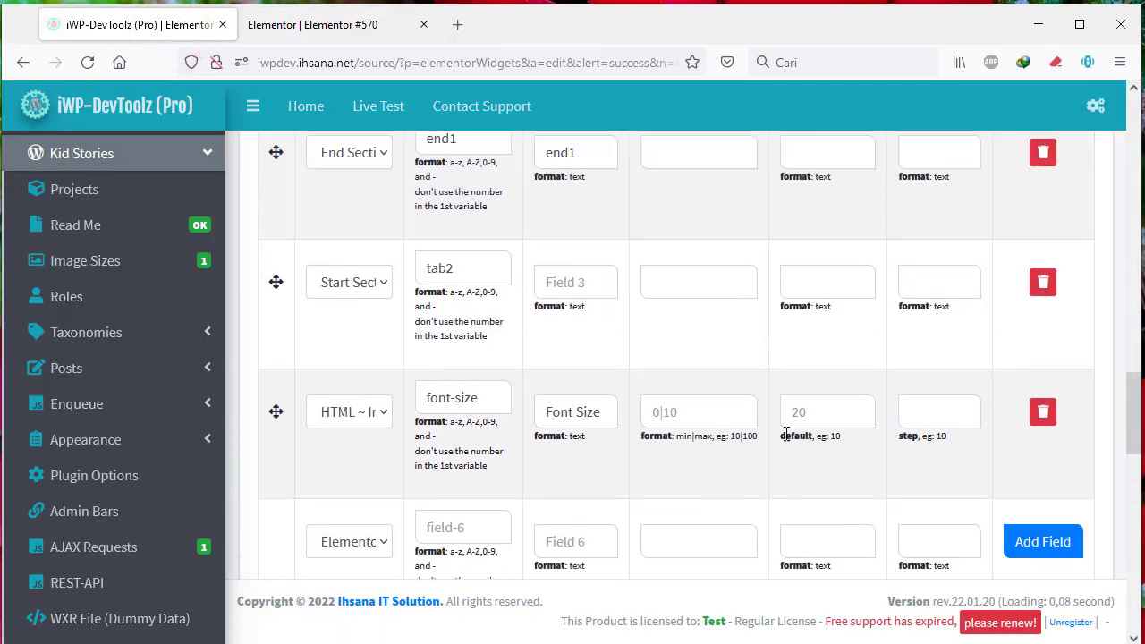
Label the tab2 start section row "Tab 2" and save the widget changes.
{"action": "scroll", "coordinate": [552, 335], "scroll_direction": "up", "scroll_amount": 2}
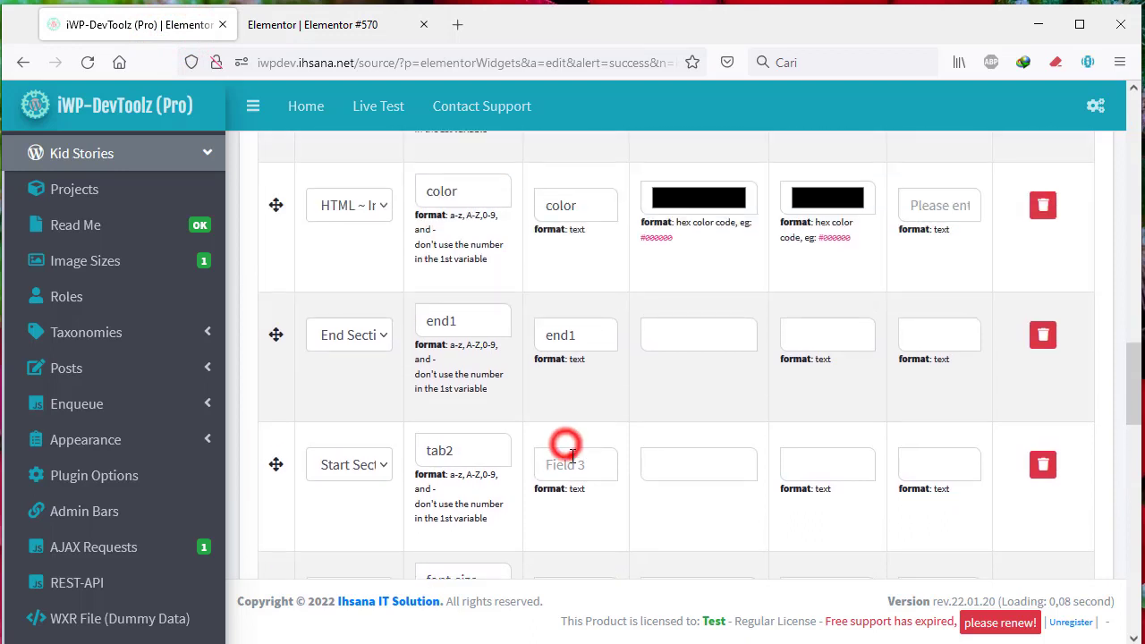
{"action": "left_click", "coordinate": [572, 457]}
{"action": "scroll", "coordinate": [578, 458], "scroll_direction": "down", "scroll_amount": 4}
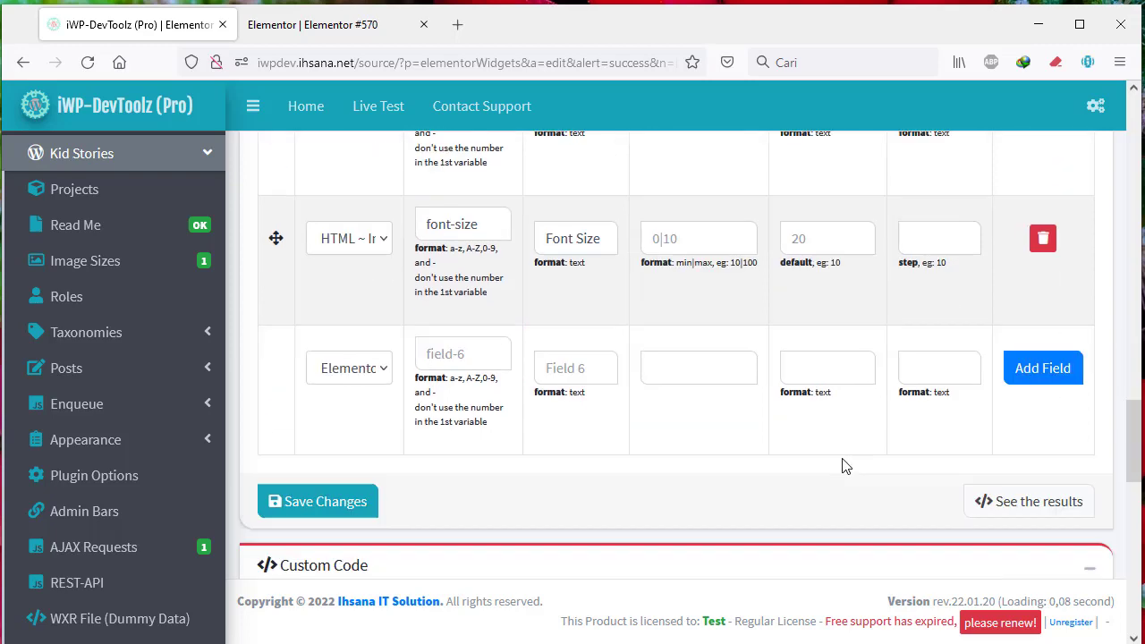
{"action": "left_click", "coordinate": [338, 489]}
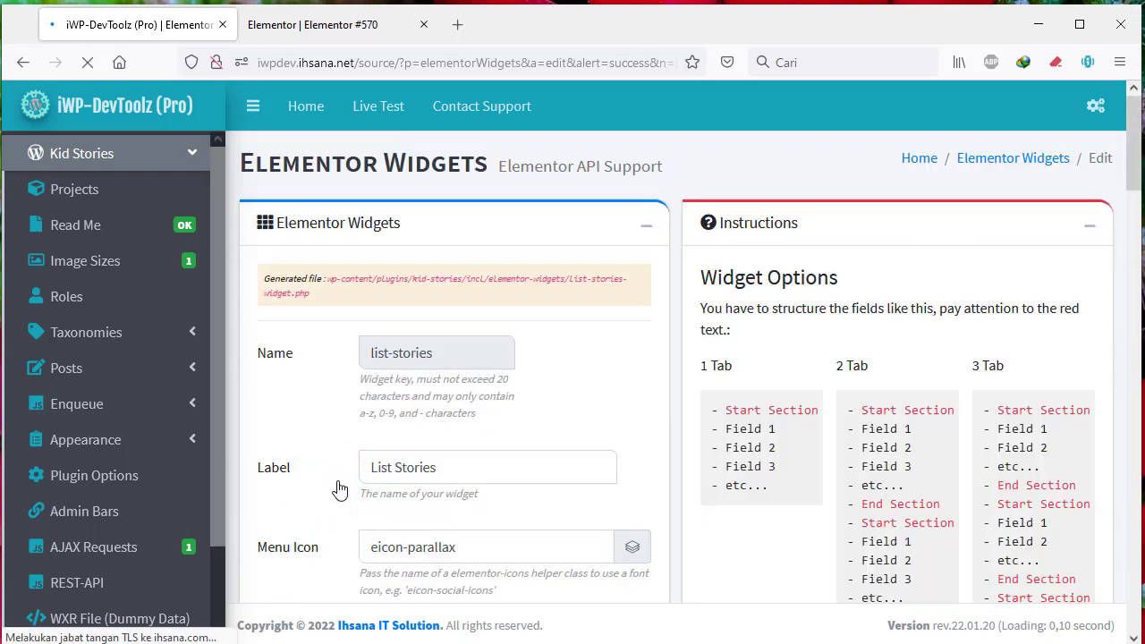
Switch to the Elementor editor, reload the post discarding unsaved changes, and place a new List Stories widget below the existing one.
{"action": "left_click", "coordinate": [337, 24]}
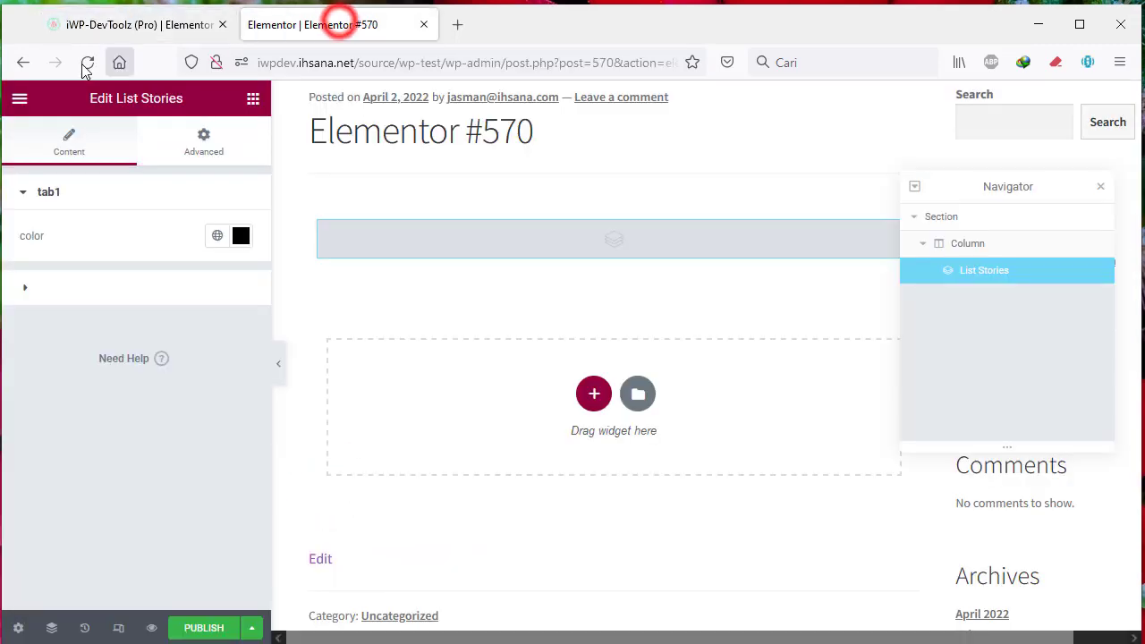
{"action": "left_click", "coordinate": [79, 64]}
{"action": "left_click", "coordinate": [571, 395]}
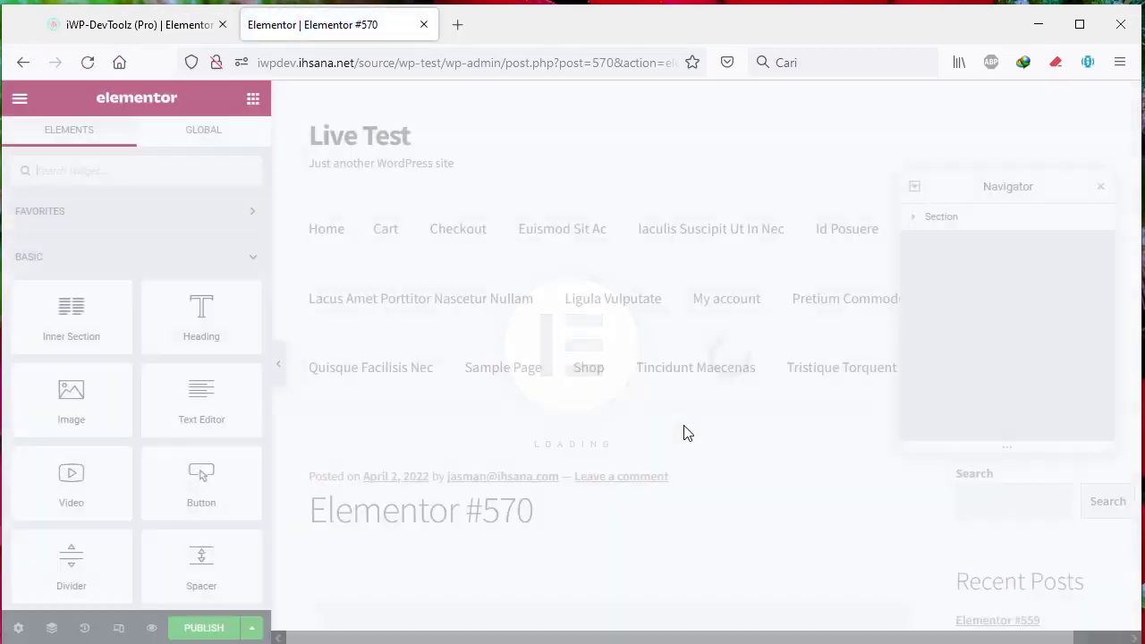
{"action": "scroll", "coordinate": [225, 450], "scroll_direction": "down", "scroll_amount": 7}
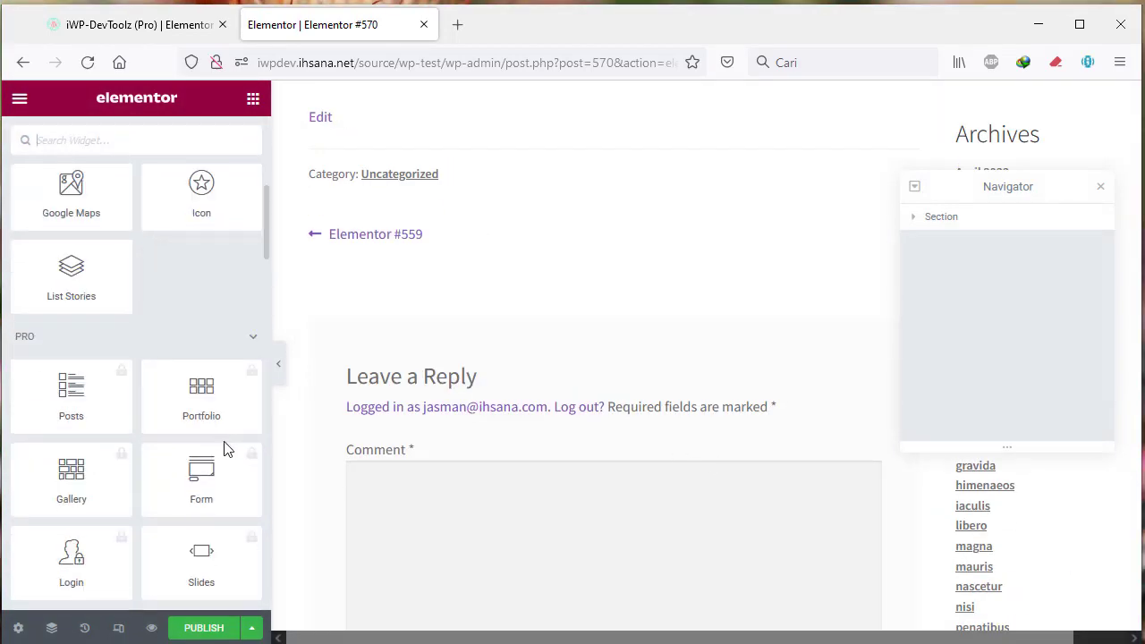
{"action": "scroll", "coordinate": [606, 429], "scroll_direction": "down", "scroll_amount": 4}
{"action": "scroll", "coordinate": [606, 430], "scroll_direction": "up", "scroll_amount": 5}
{"action": "scroll", "coordinate": [227, 393], "scroll_direction": "up", "scroll_amount": 2}
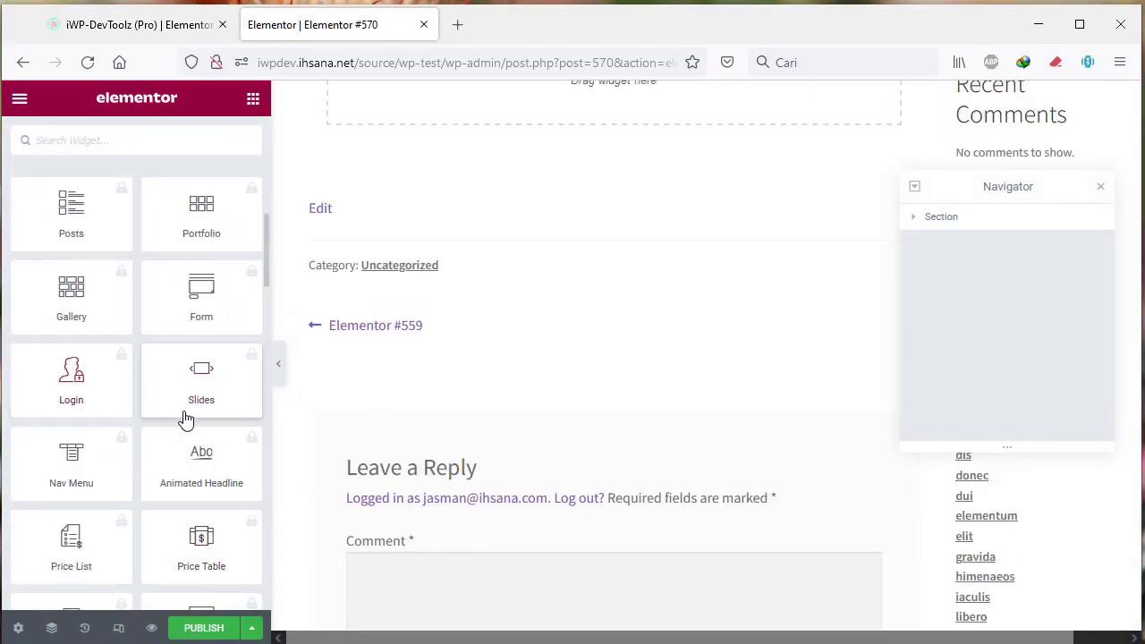
{"action": "scroll", "coordinate": [217, 442], "scroll_direction": "up", "scroll_amount": 10}
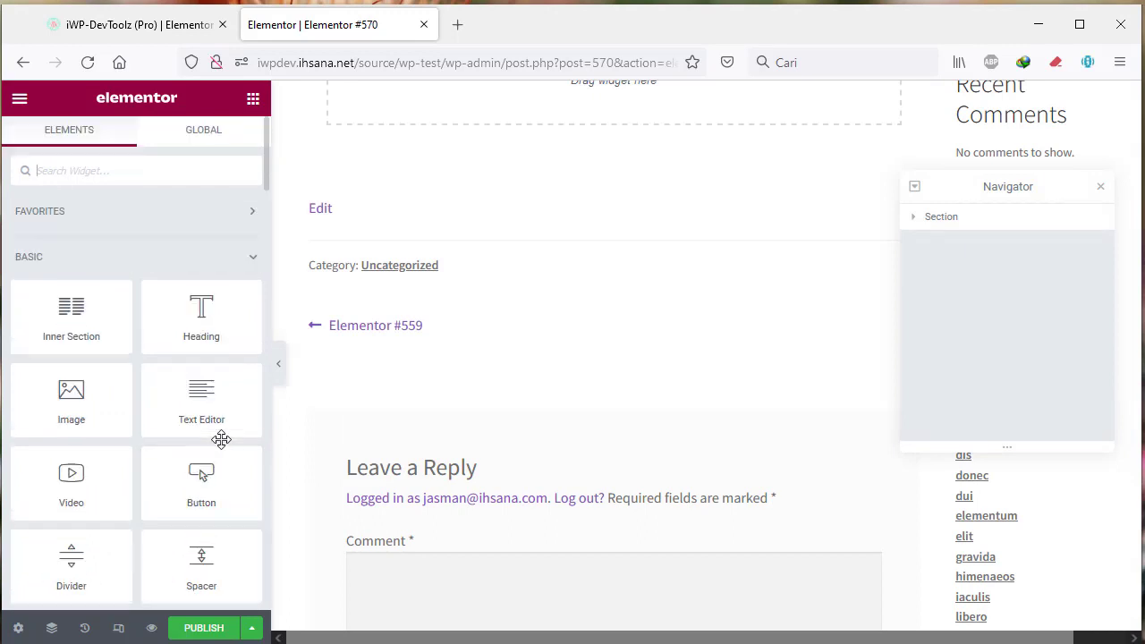
{"action": "scroll", "coordinate": [225, 385], "scroll_direction": "down", "scroll_amount": 3}
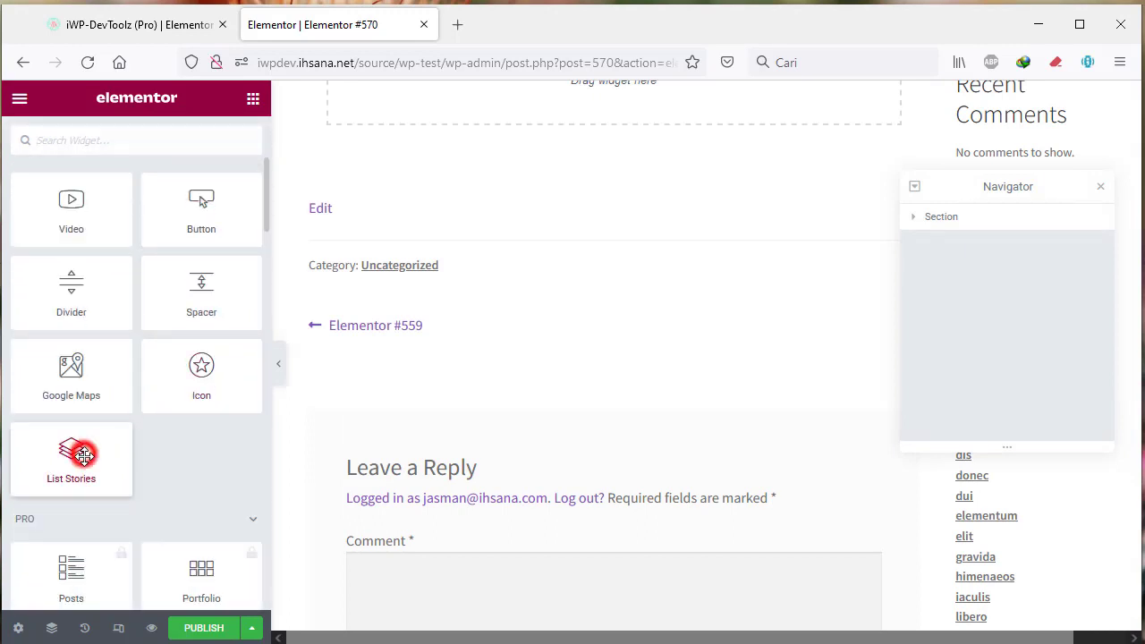
{"action": "left_click_drag", "start_coordinate": [84, 456], "coordinate": [606, 242]}
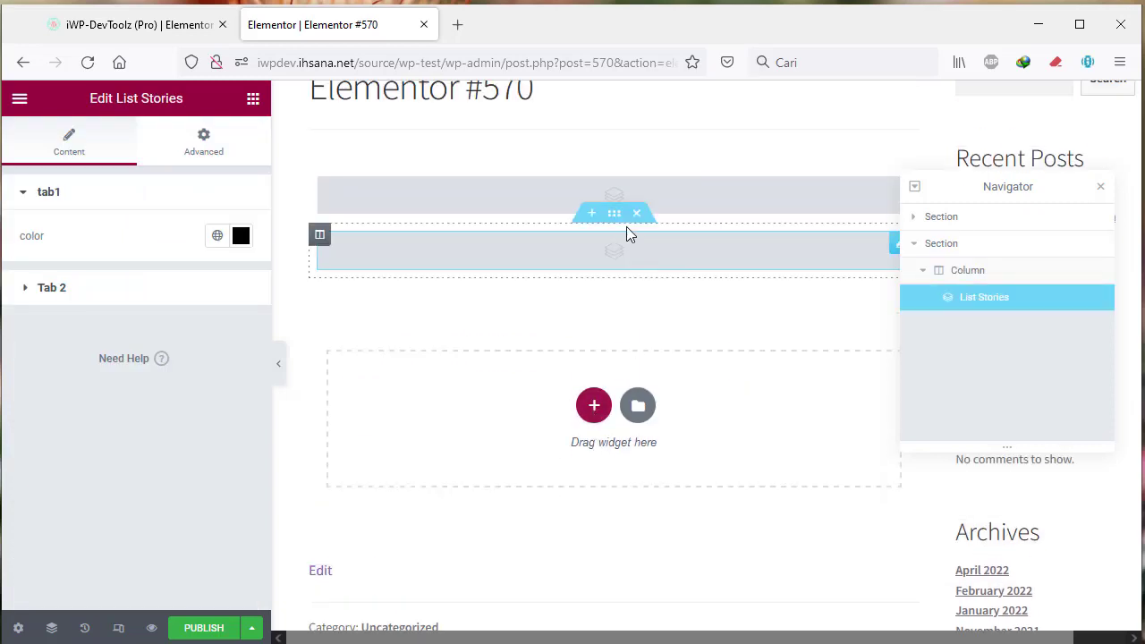
Select the new List Stories widget and check the fields in its tab1 and Tab 2 option sections.
{"action": "left_click", "coordinate": [612, 250]}
{"action": "left_click", "coordinate": [53, 289]}
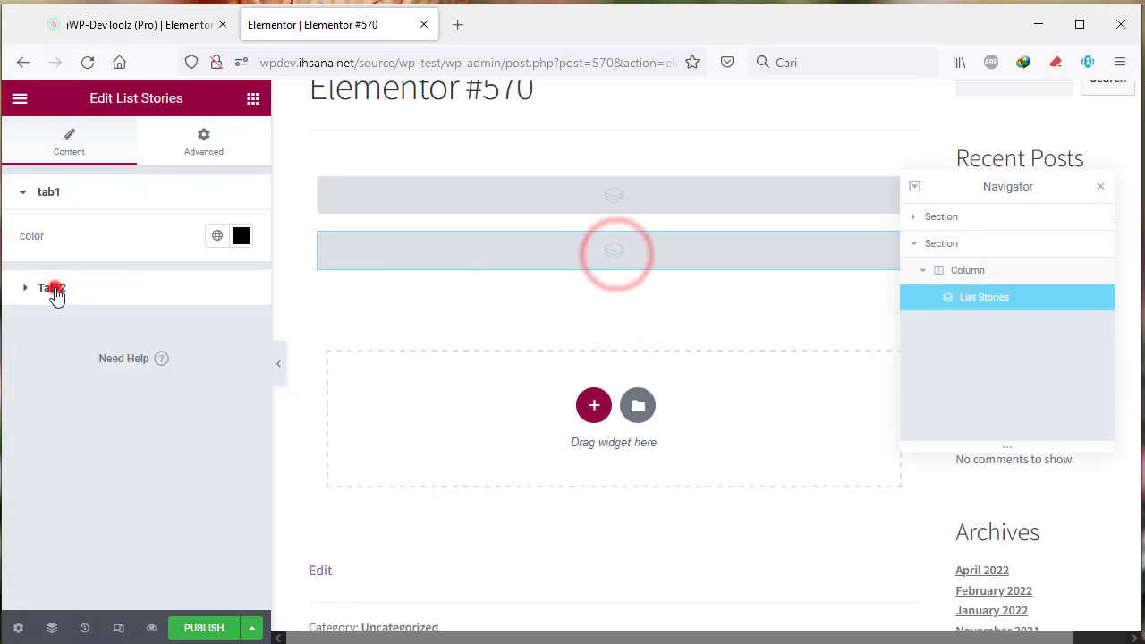
{"action": "left_click", "coordinate": [50, 191]}
{"action": "left_click", "coordinate": [45, 286]}
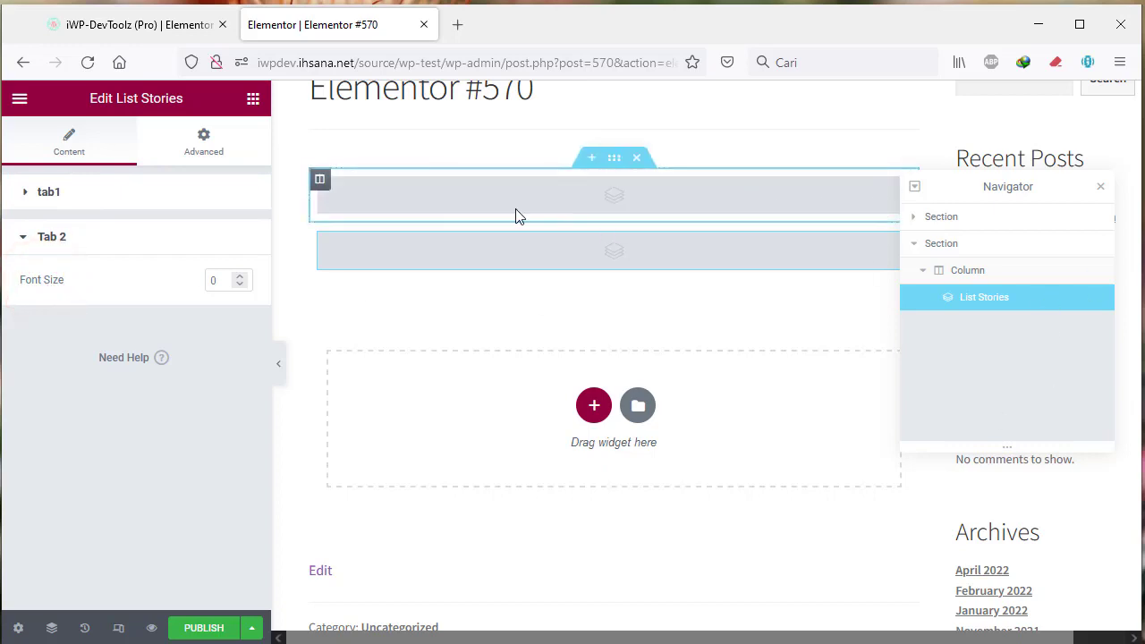
Delete the older List Stories section from the post and return to the front-end code examples of the iWP-DevToolz widget form.
{"action": "left_click", "coordinate": [637, 158]}
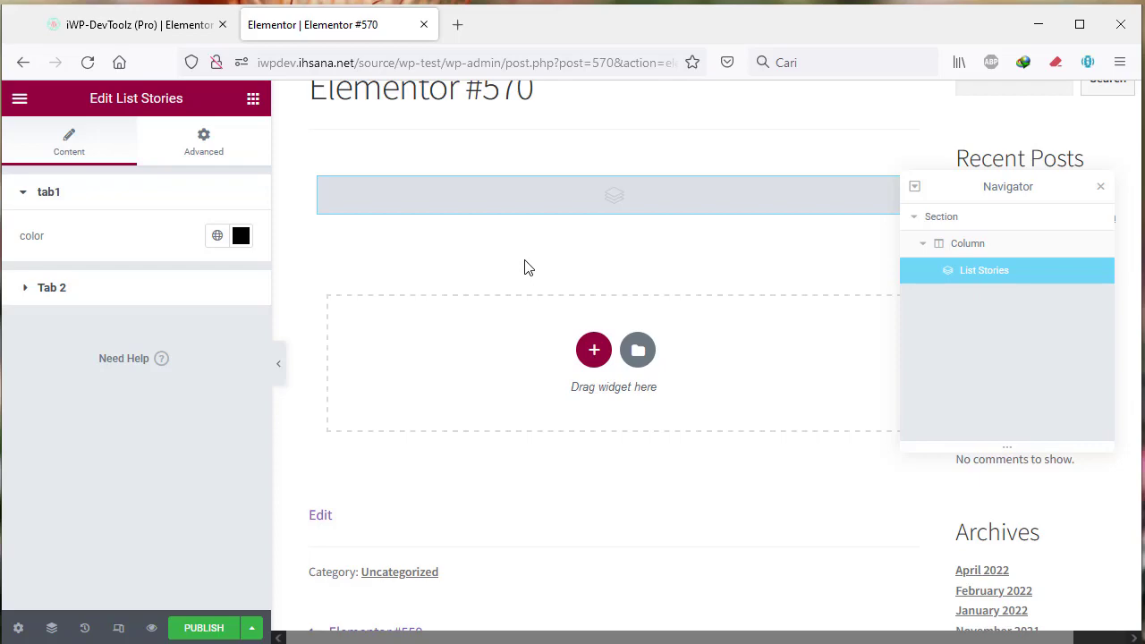
{"action": "left_click", "coordinate": [152, 25]}
{"action": "scroll", "coordinate": [711, 329], "scroll_direction": "down", "scroll_amount": 10}
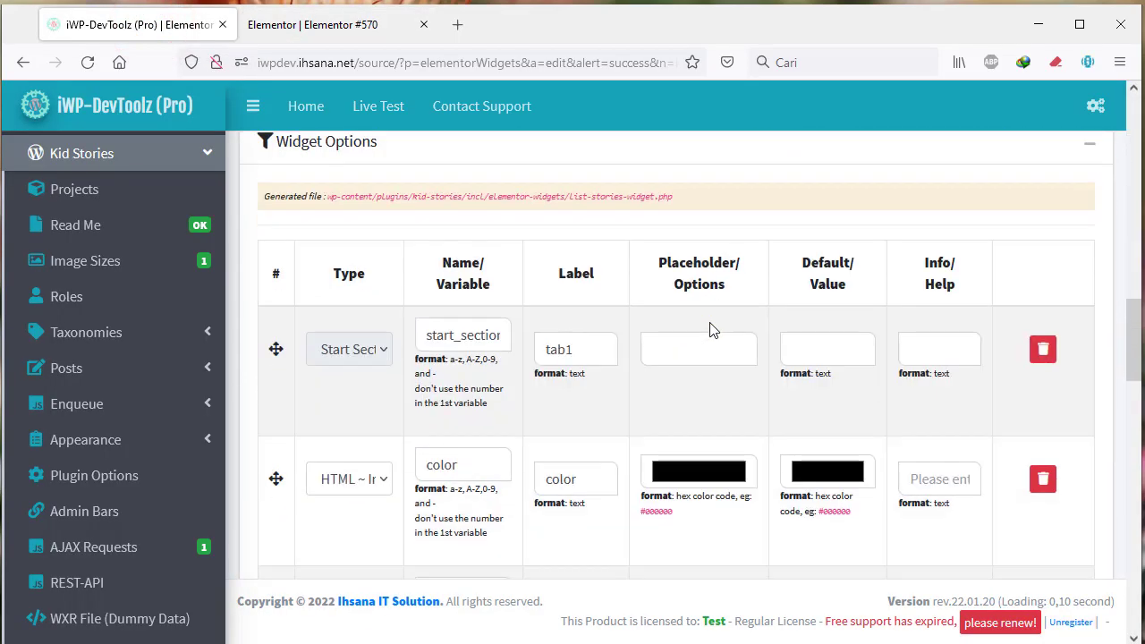
{"action": "scroll", "coordinate": [712, 330], "scroll_direction": "up", "scroll_amount": 3}
{"action": "scroll", "coordinate": [420, 353], "scroll_direction": "up", "scroll_amount": 1}
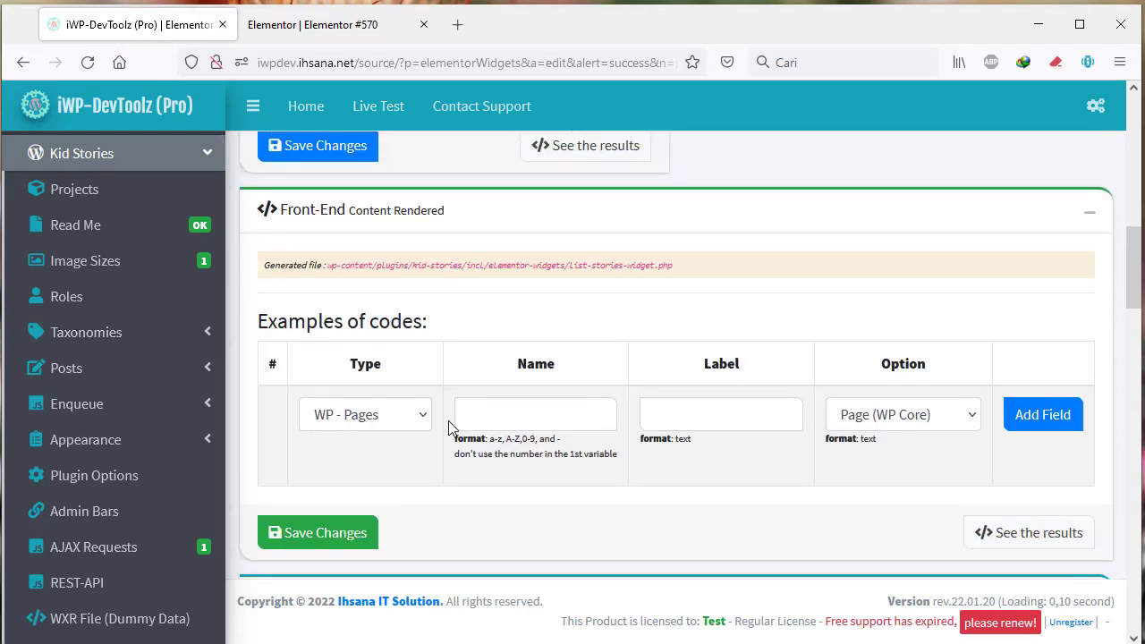
Fill in the front-end code example with type WP - Pages, option Stories (Custom Post) and name "List Stories".
{"action": "left_click", "coordinate": [406, 424]}
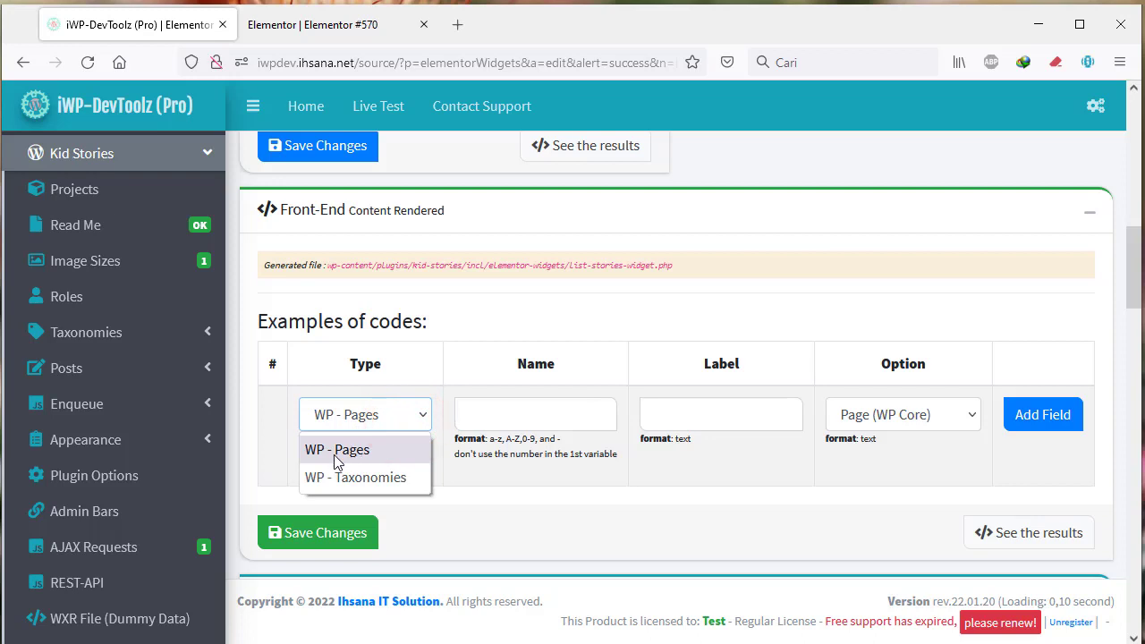
{"action": "left_click", "coordinate": [374, 449]}
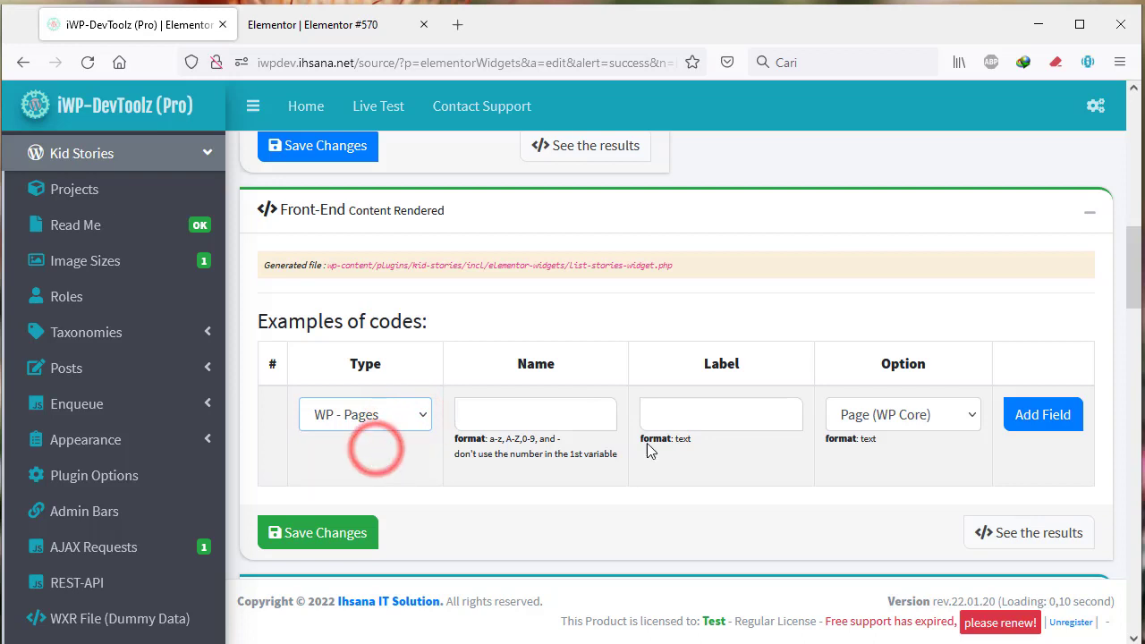
{"action": "left_click", "coordinate": [949, 419]}
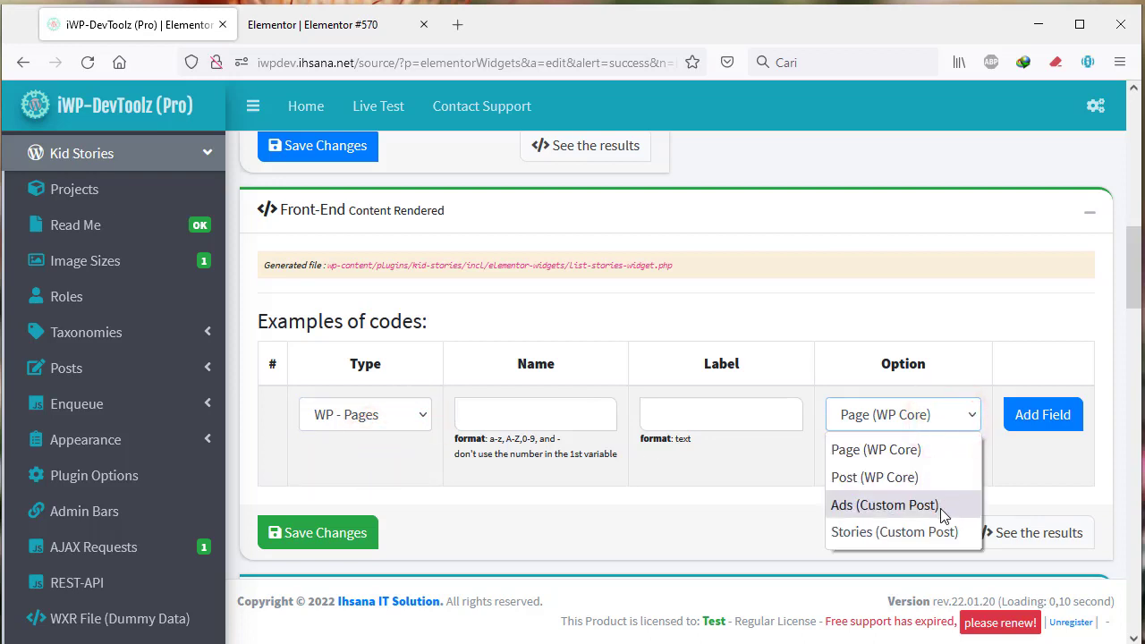
{"action": "left_click", "coordinate": [901, 532]}
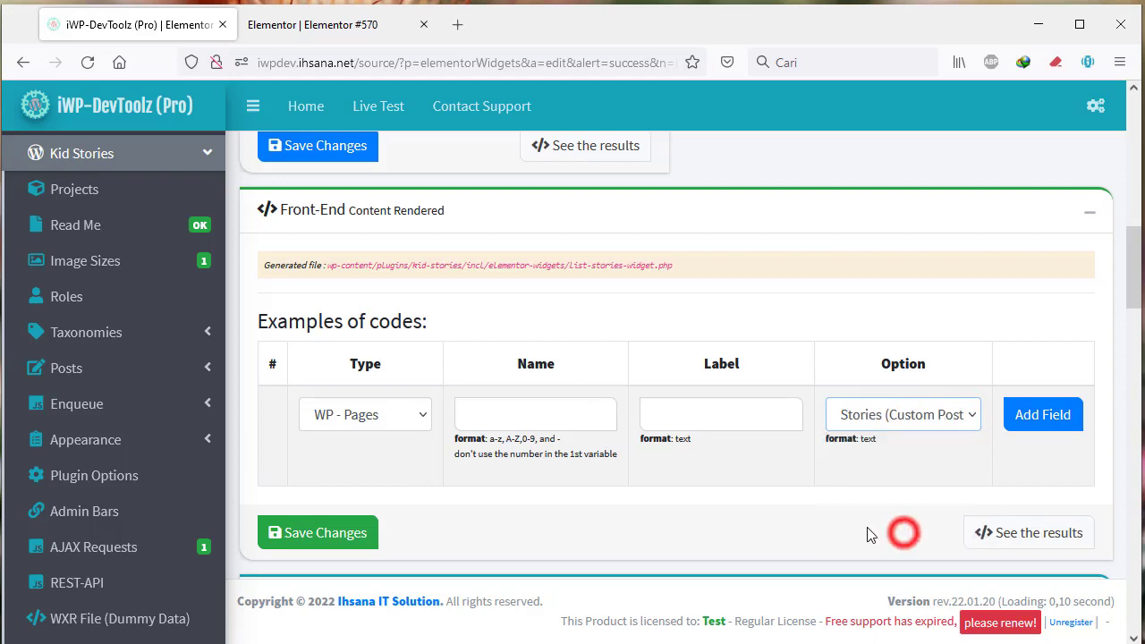
{"action": "left_click", "coordinate": [521, 409]}
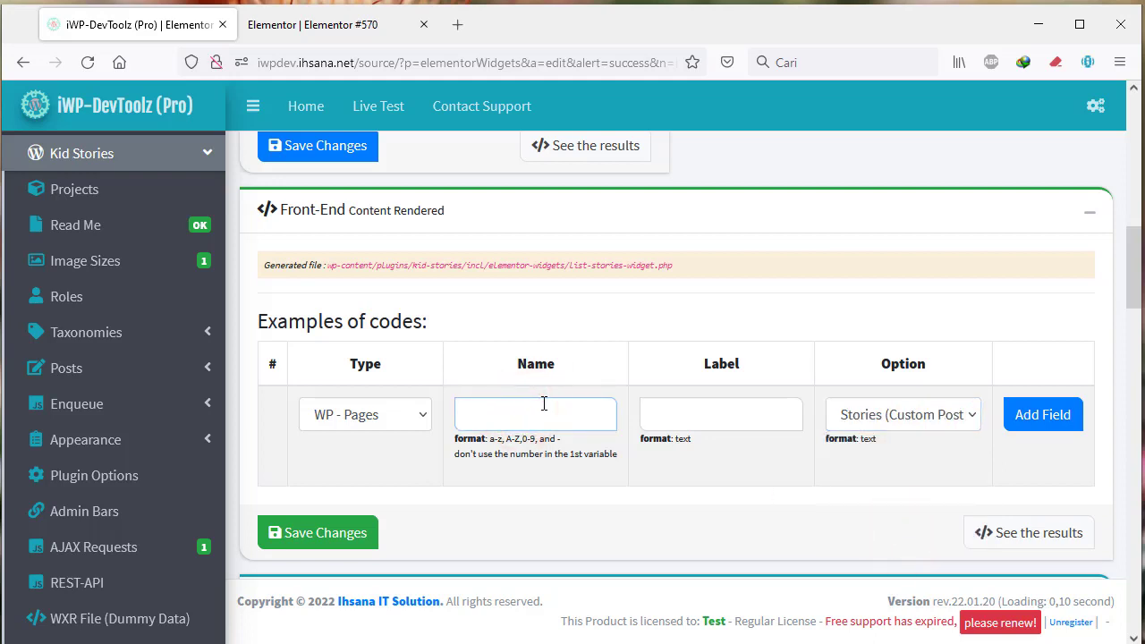
{"action": "type", "text": "List S"}
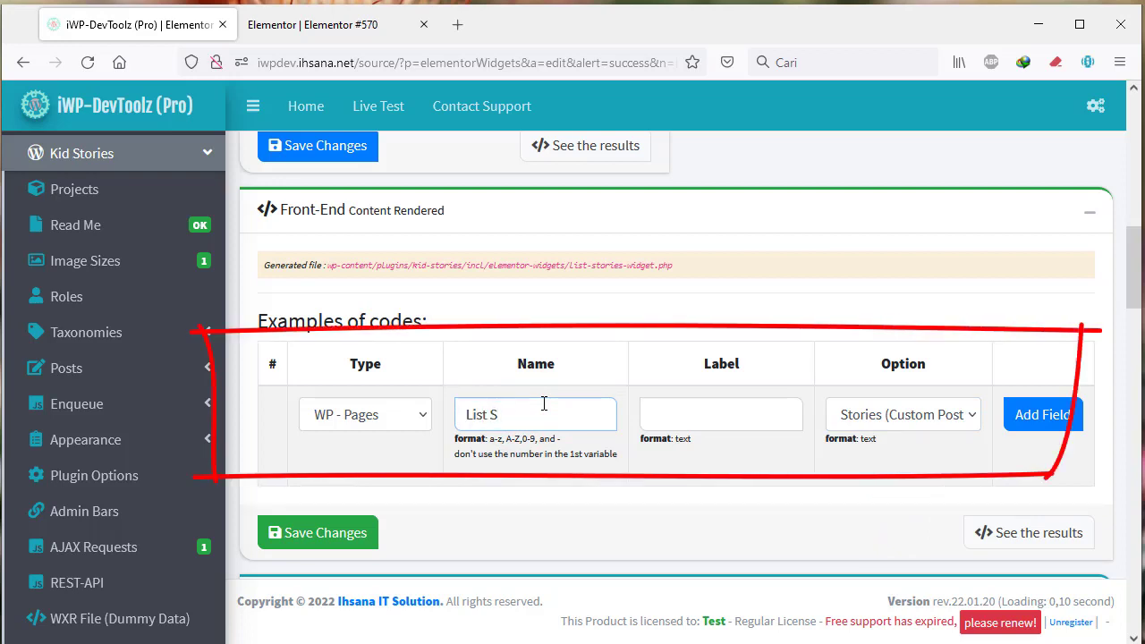
{"action": "type", "text": "tories"}
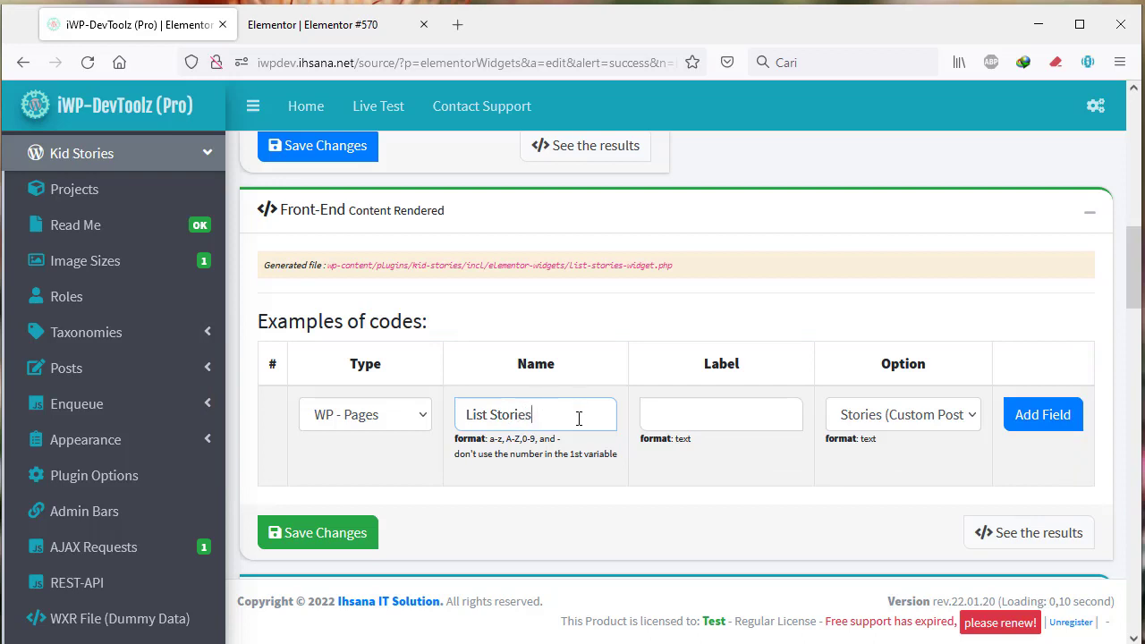
Copy the name "List Stories" into the code example's label, save the front-end changes and look over the saved row.
{"action": "triple_click", "coordinate": [575, 417]}
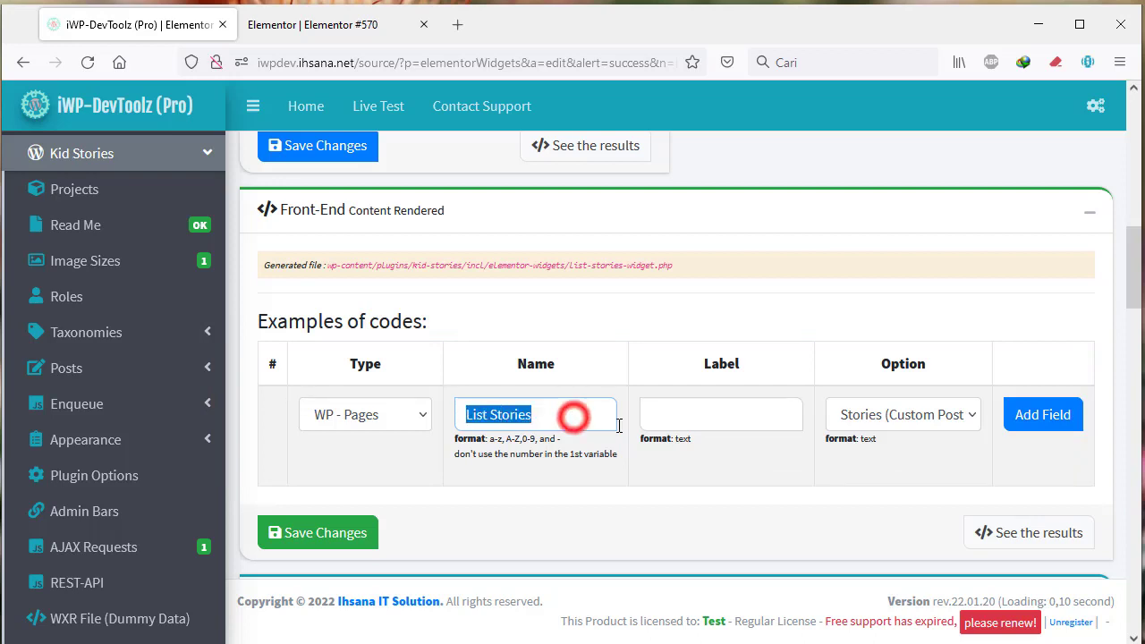
{"action": "right_click", "coordinate": [574, 417]}
{"action": "left_click", "coordinate": [593, 509]}
{"action": "right_click", "coordinate": [684, 414]}
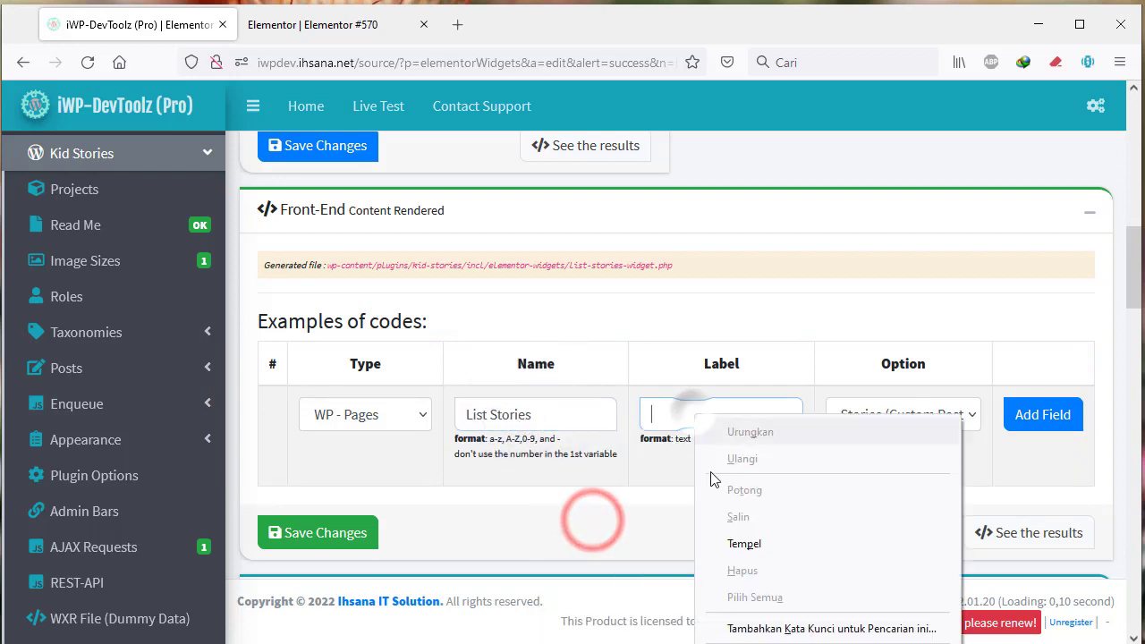
{"action": "left_click", "coordinate": [742, 544]}
{"action": "left_click", "coordinate": [328, 537]}
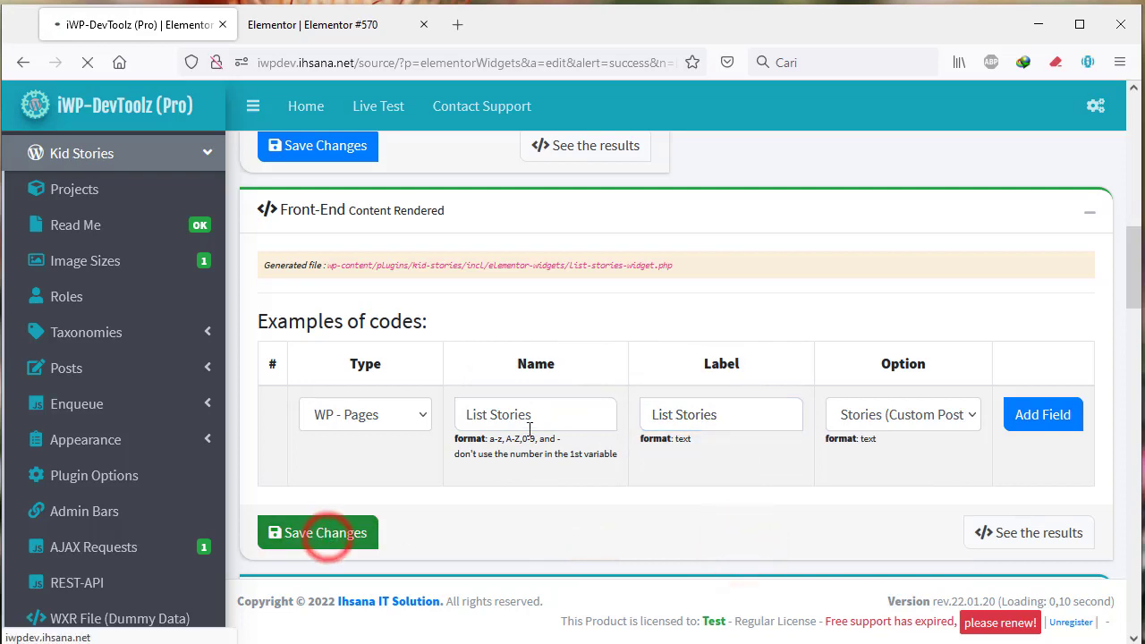
{"action": "scroll", "coordinate": [526, 439], "scroll_direction": "down", "scroll_amount": 5}
{"action": "scroll", "coordinate": [526, 438], "scroll_direction": "down", "scroll_amount": 5}
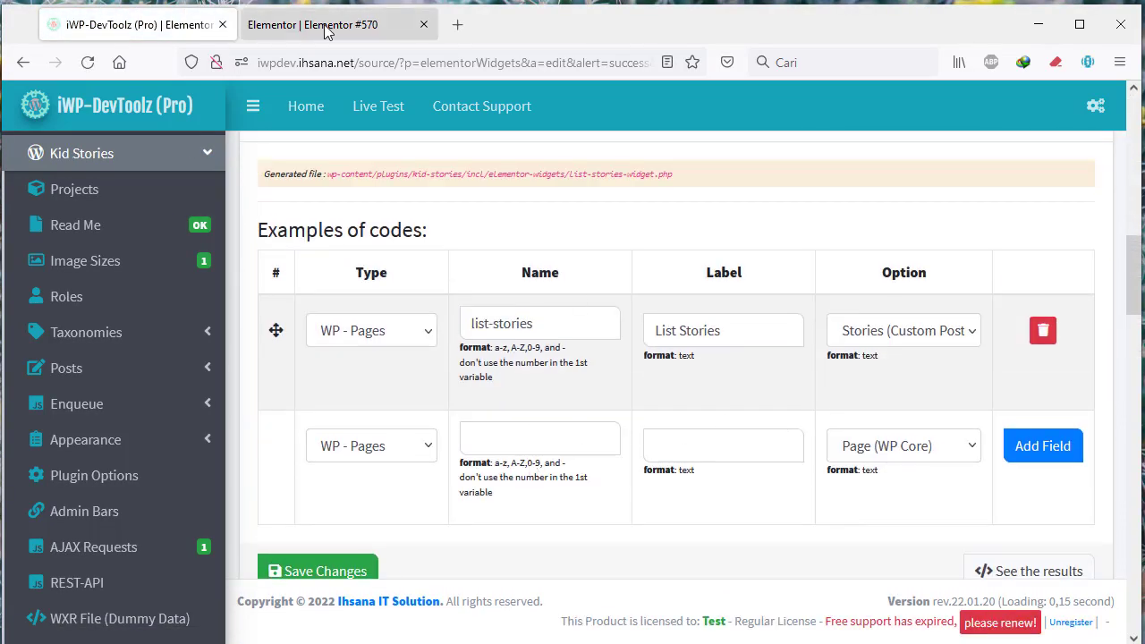
{"action": "scroll", "coordinate": [450, 365], "scroll_direction": "up", "scroll_amount": 5}
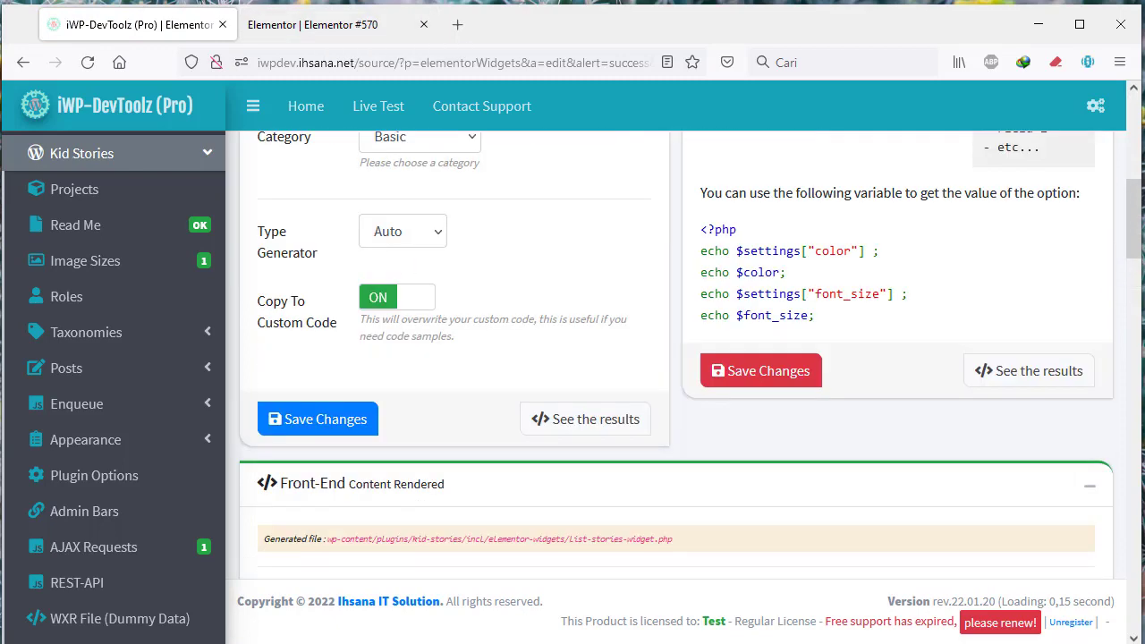
Switch to the Elementor editor, reload the post discarding unsaved changes, and look at the List Stories output.
{"action": "left_click", "coordinate": [314, 24]}
{"action": "left_click", "coordinate": [92, 62]}
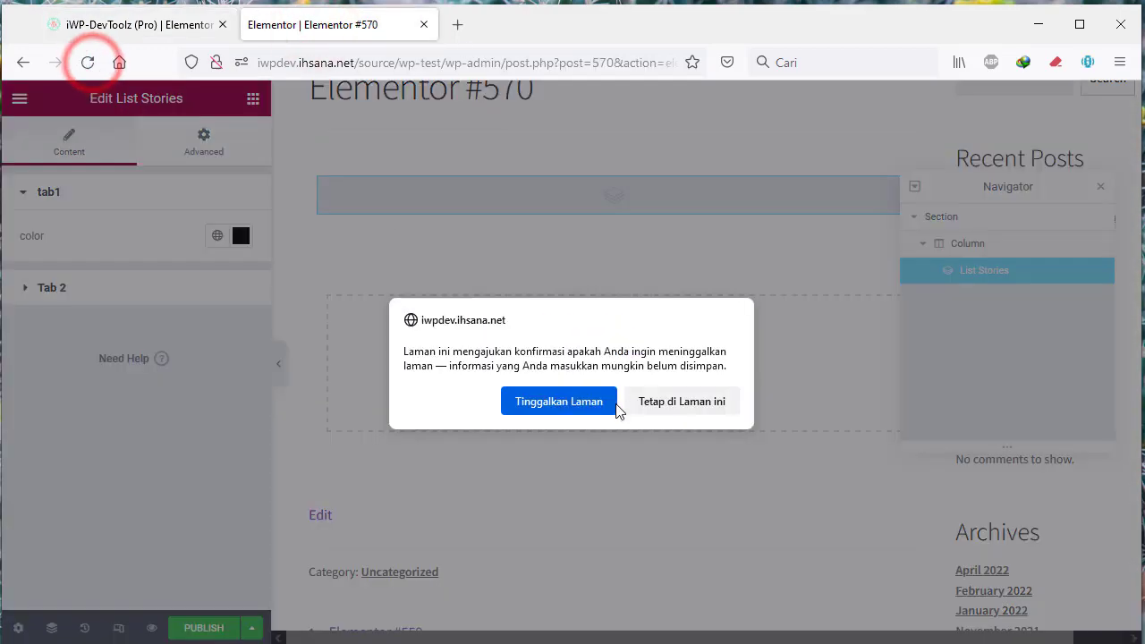
{"action": "left_click", "coordinate": [568, 401]}
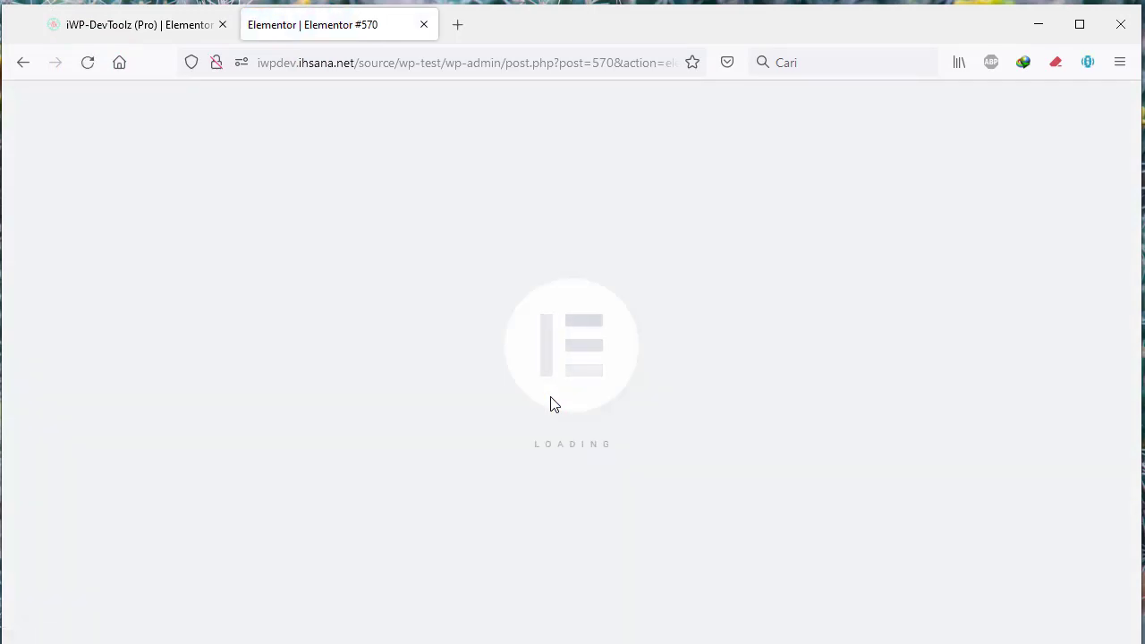
{"action": "scroll", "coordinate": [549, 401], "scroll_direction": "down", "scroll_amount": 4}
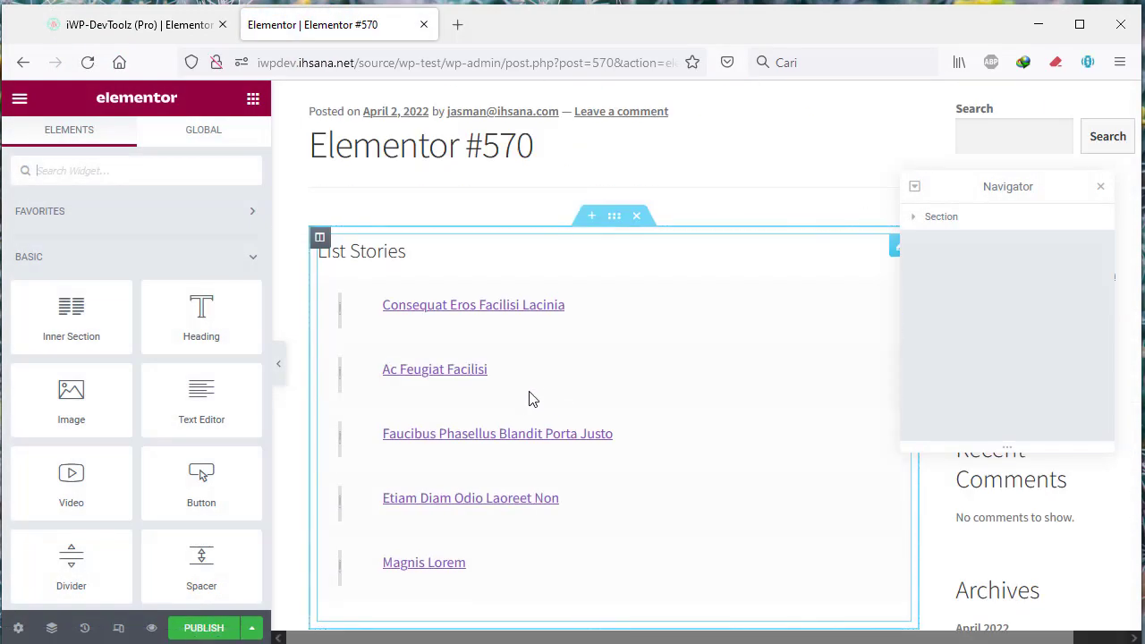
{"action": "scroll", "coordinate": [414, 381], "scroll_direction": "down", "scroll_amount": 2}
{"action": "scroll", "coordinate": [386, 334], "scroll_direction": "up", "scroll_amount": 1}
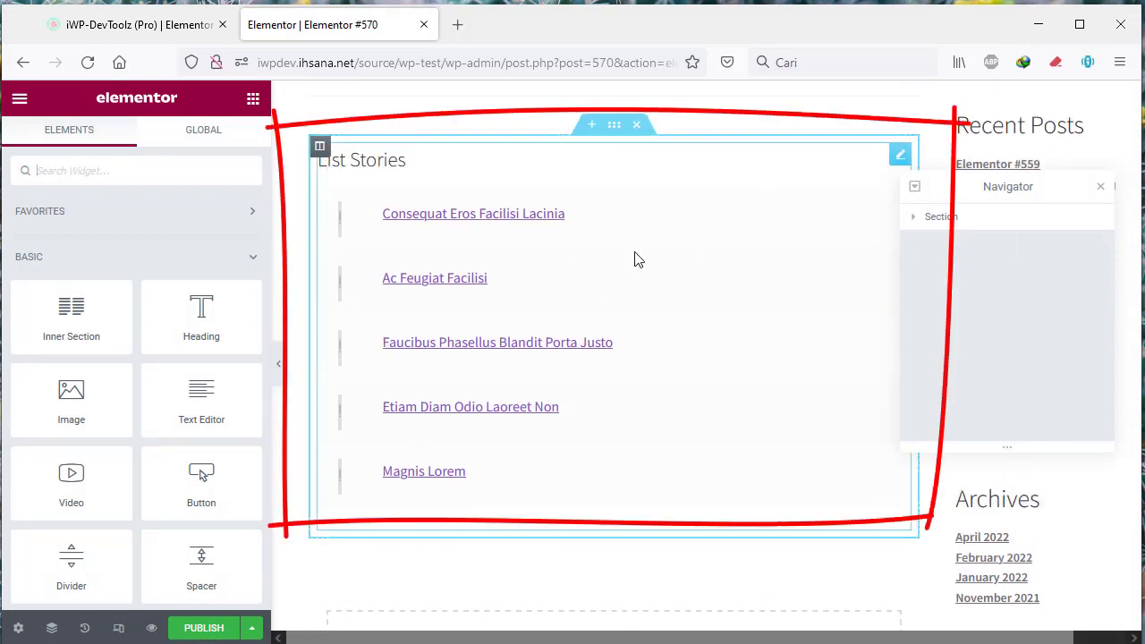
Open the List Stories widget for editing and examine its settings and the rendered list of stories.
{"action": "left_click", "coordinate": [898, 156]}
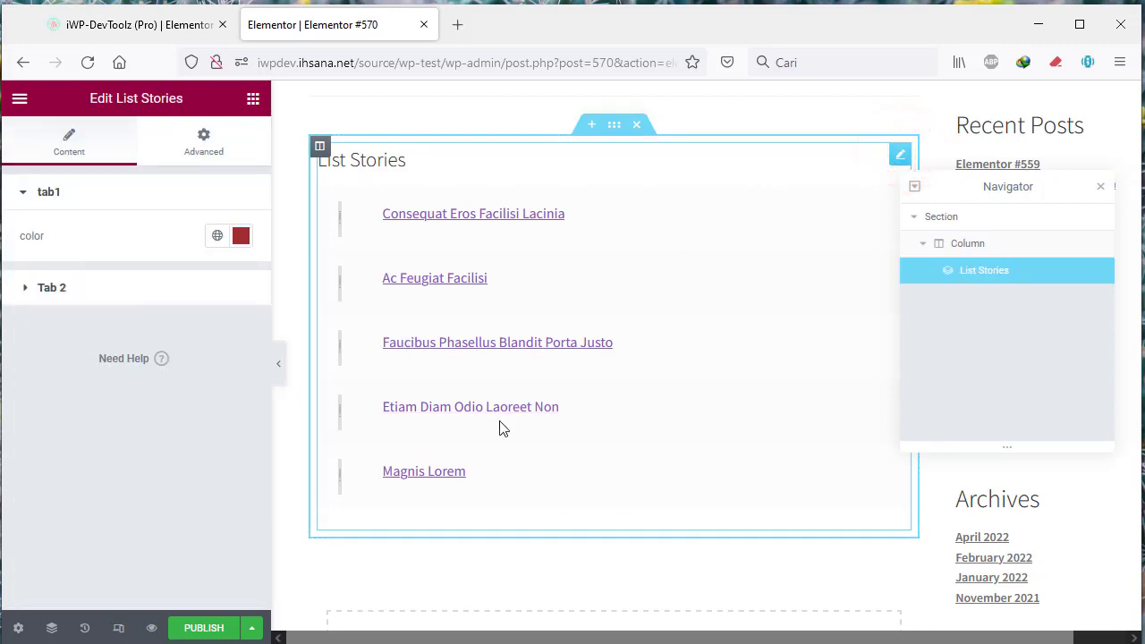
{"action": "scroll", "coordinate": [502, 426], "scroll_direction": "down", "scroll_amount": 2}
{"action": "scroll", "coordinate": [502, 426], "scroll_direction": "up", "scroll_amount": 4}
{"action": "scroll", "coordinate": [502, 421], "scroll_direction": "down", "scroll_amount": 2}
{"action": "scroll", "coordinate": [502, 422], "scroll_direction": "up", "scroll_amount": 2}
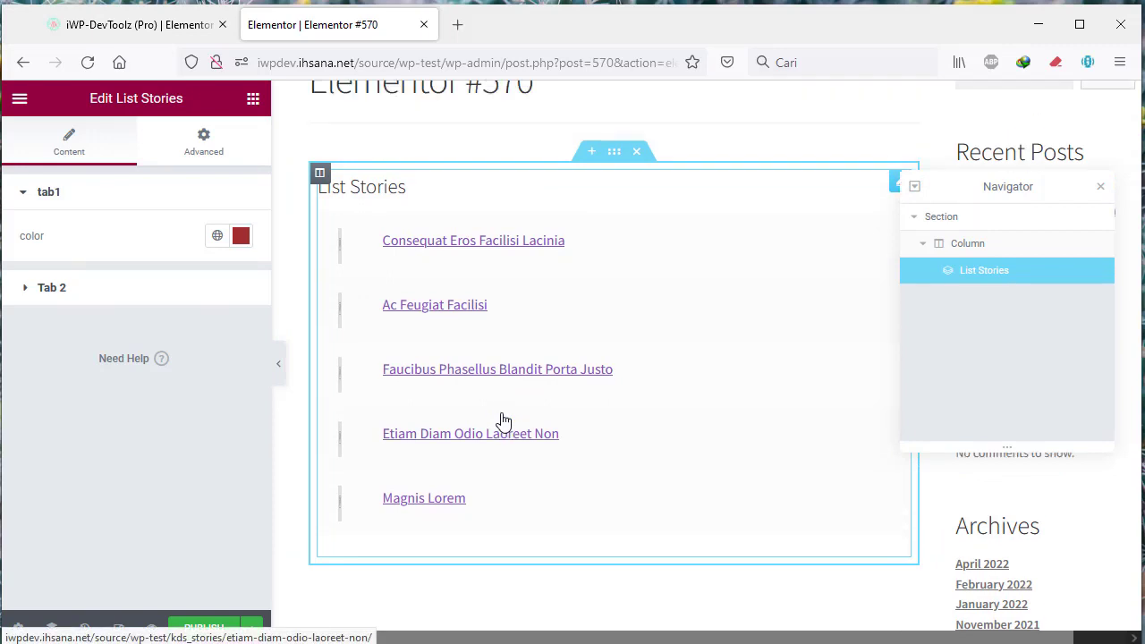
{"action": "scroll", "coordinate": [813, 271], "scroll_direction": "down", "scroll_amount": 1}
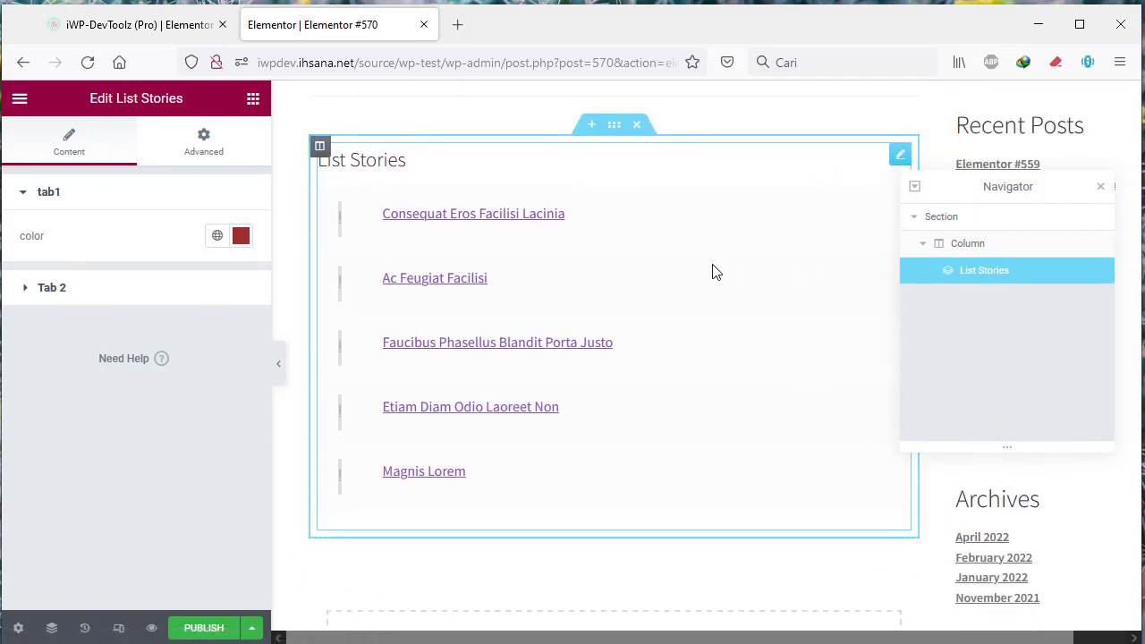
{"action": "scroll", "coordinate": [713, 272], "scroll_direction": "up", "scroll_amount": 1}
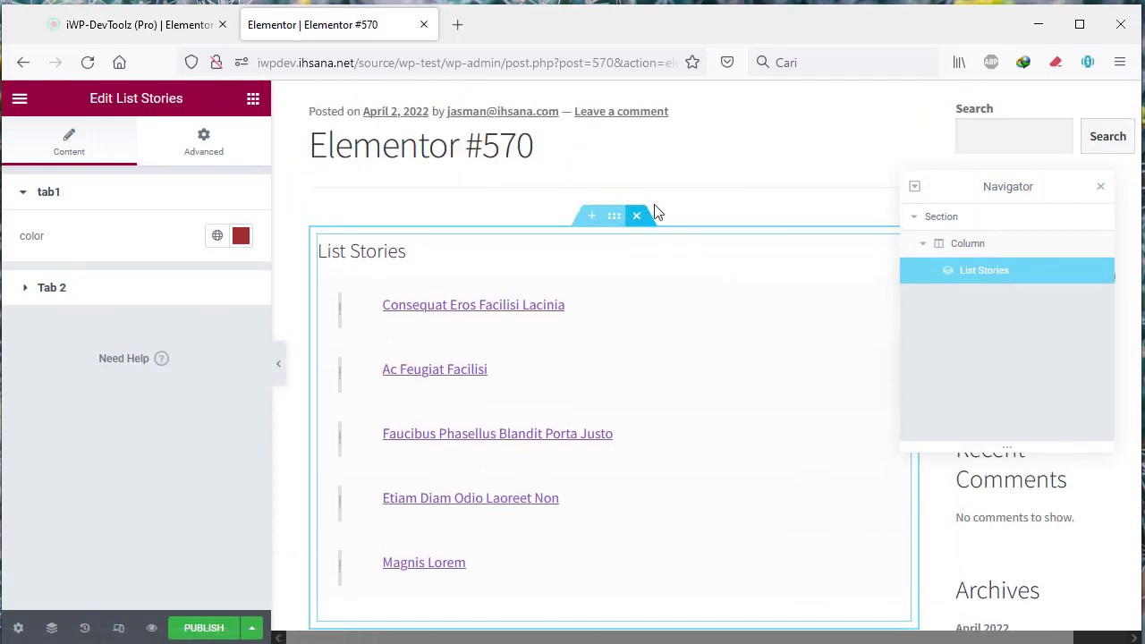
Deselect the List Stories widget, switch to iWP-DevToolz, and set the widget's Type Generator to Custom-code.
{"action": "left_click", "coordinate": [702, 205]}
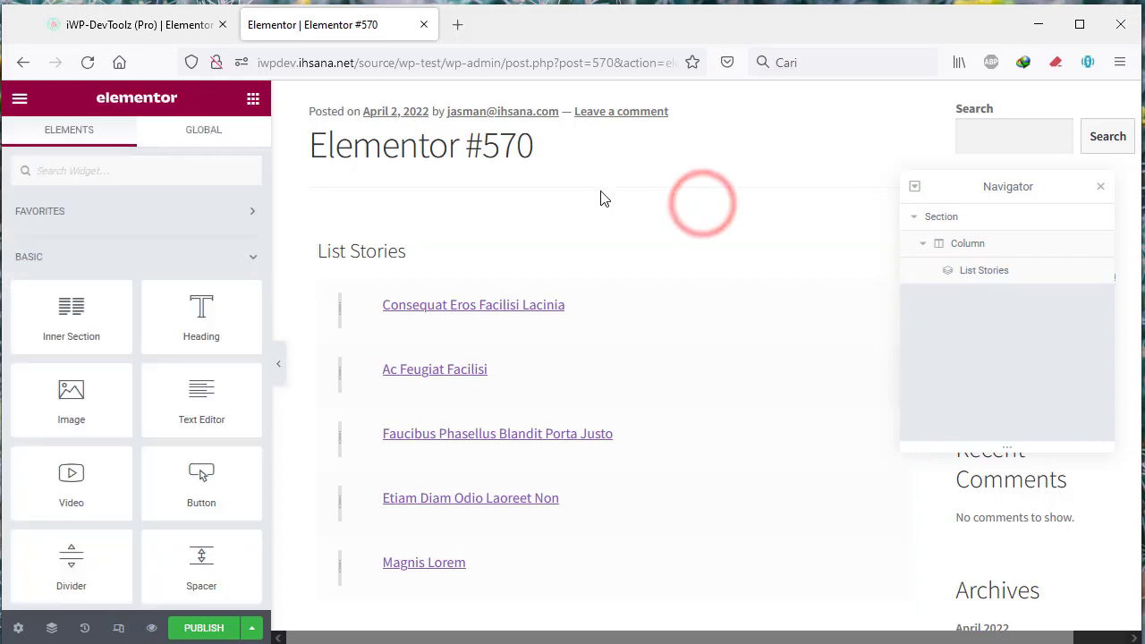
{"action": "left_click", "coordinate": [183, 26]}
{"action": "scroll", "coordinate": [647, 370], "scroll_direction": "down", "scroll_amount": 5}
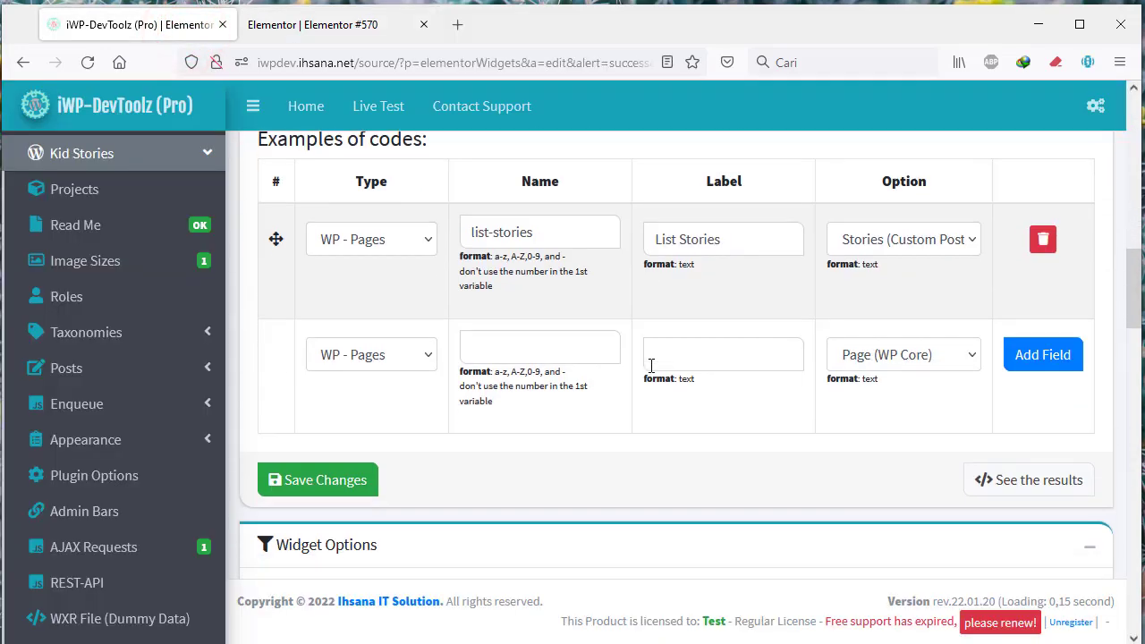
{"action": "scroll", "coordinate": [654, 370], "scroll_direction": "up", "scroll_amount": 6}
{"action": "scroll", "coordinate": [650, 374], "scroll_direction": "up", "scroll_amount": 2}
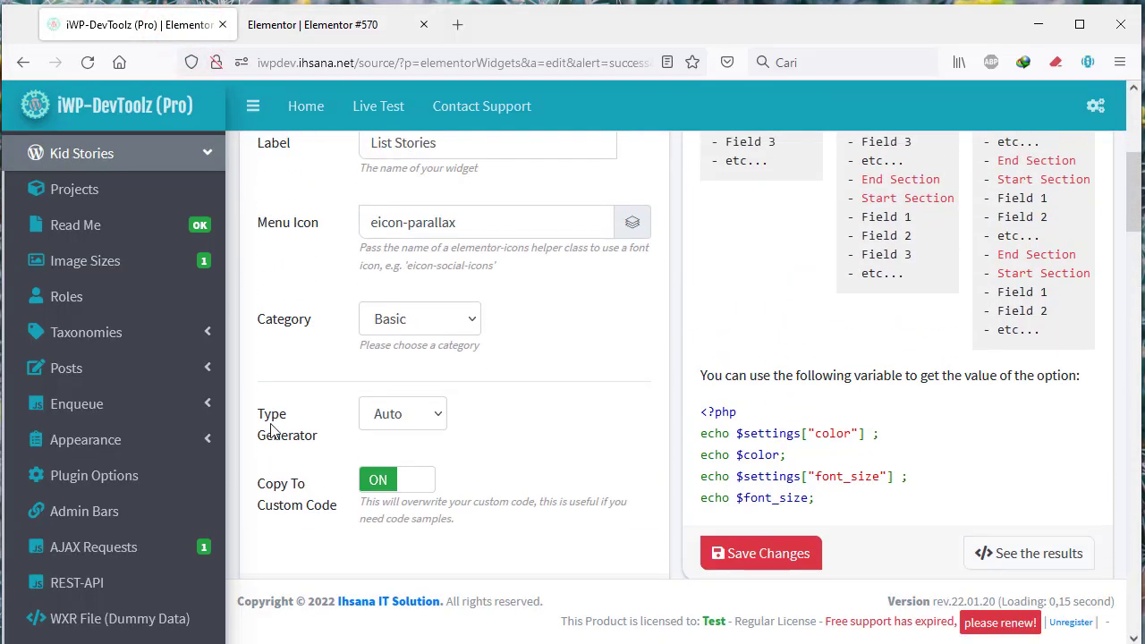
{"action": "left_click", "coordinate": [436, 414]}
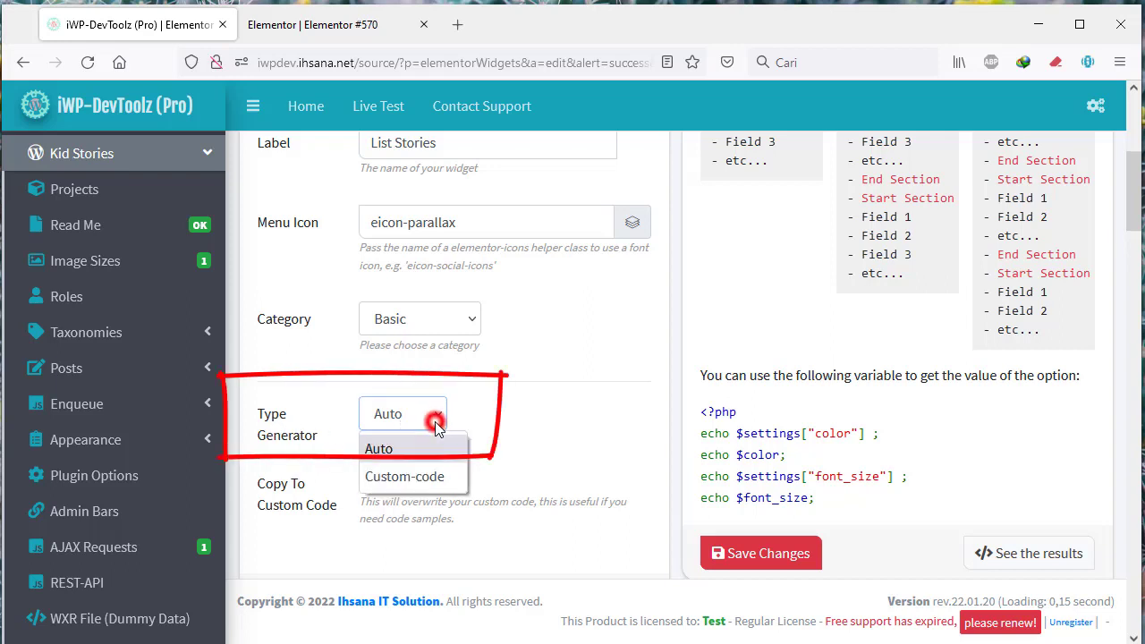
{"action": "left_click", "coordinate": [410, 476]}
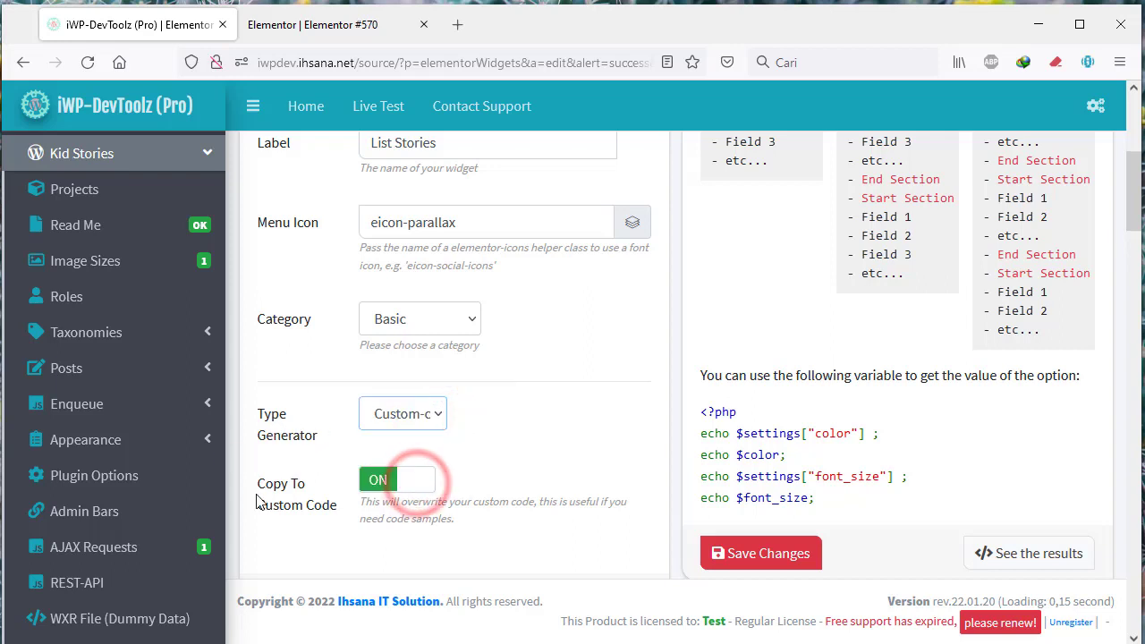
Turn off Copy To Custom Code for the List Stories widget and save the general settings.
{"action": "scroll", "coordinate": [264, 497], "scroll_direction": "down", "scroll_amount": 2}
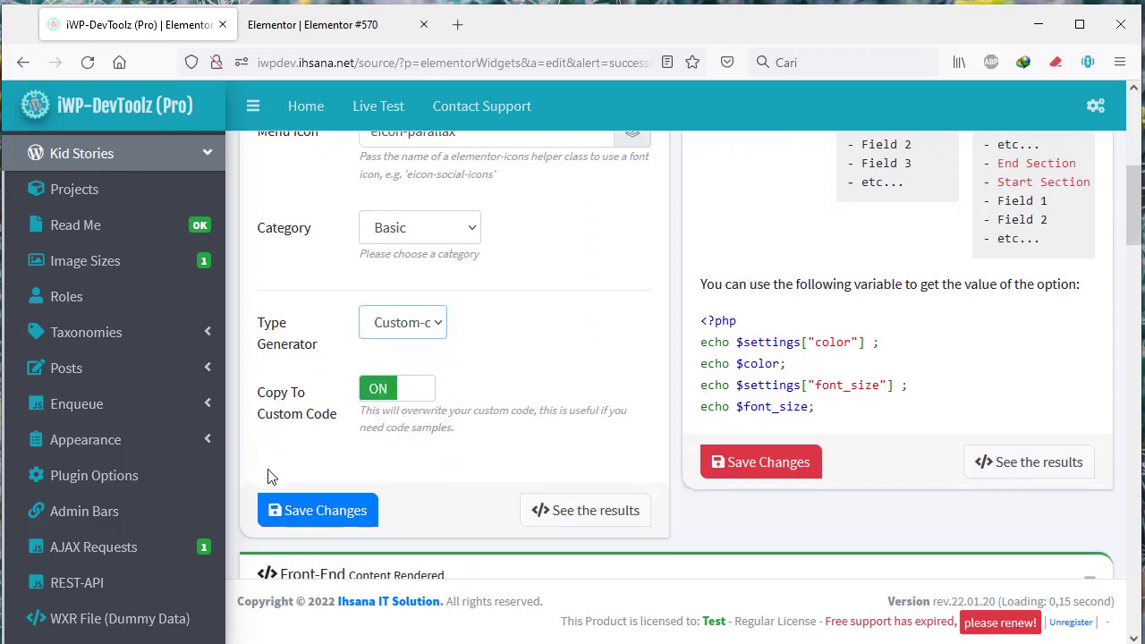
{"action": "left_click", "coordinate": [396, 397]}
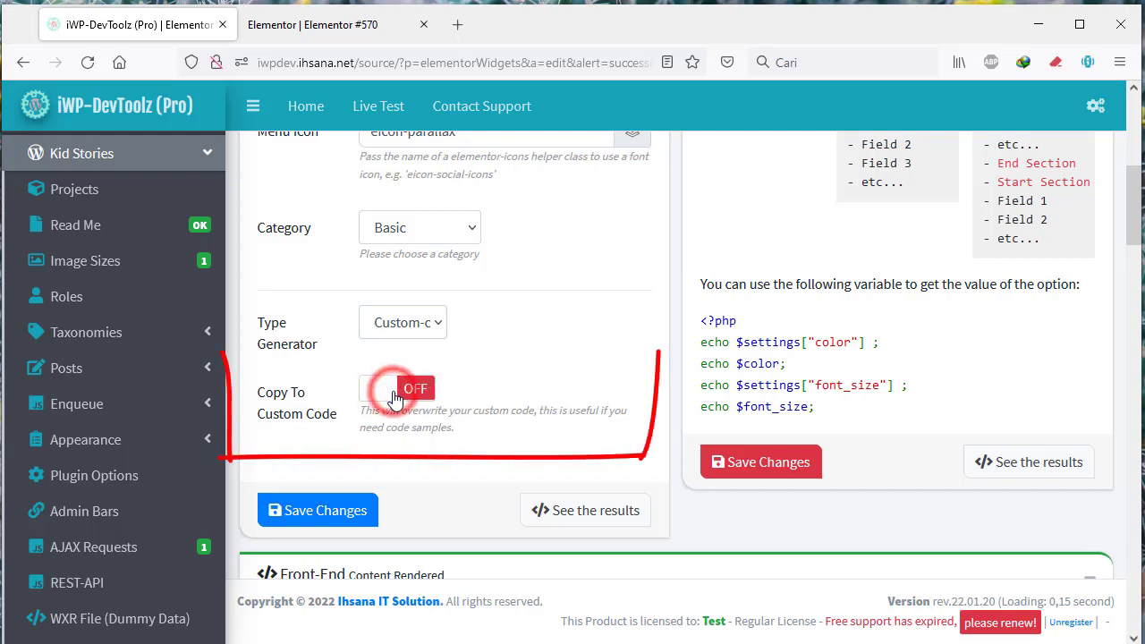
{"action": "left_click", "coordinate": [351, 514]}
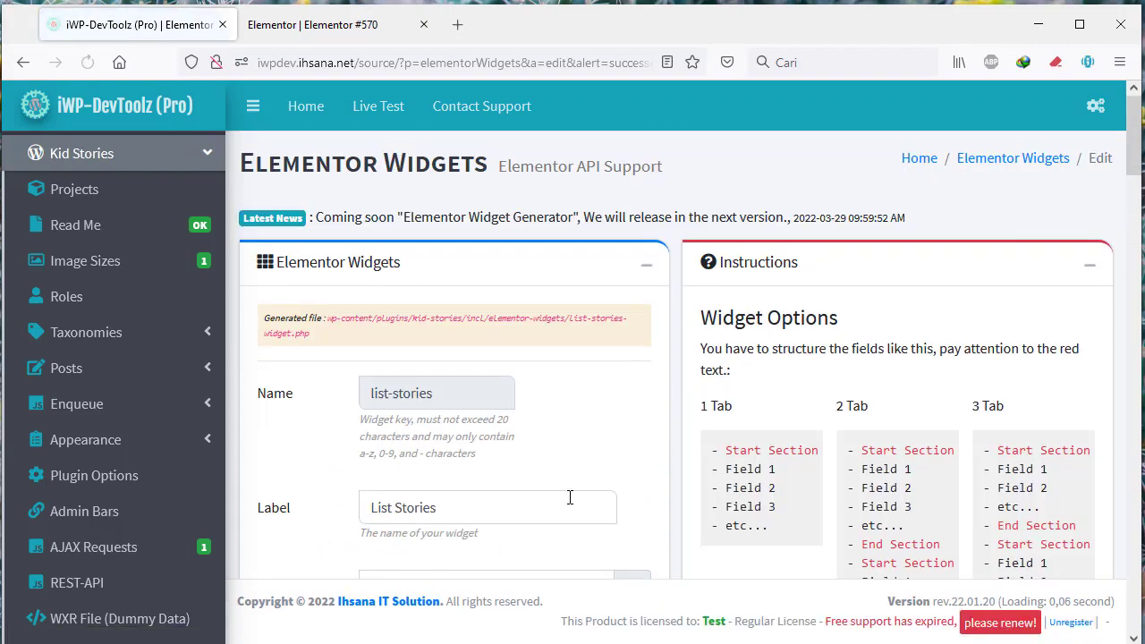
Examine the widget's custom code in the register_controls and render editors.
{"action": "scroll", "coordinate": [602, 492], "scroll_direction": "down", "scroll_amount": 15}
{"action": "scroll", "coordinate": [602, 498], "scroll_direction": "down", "scroll_amount": 10}
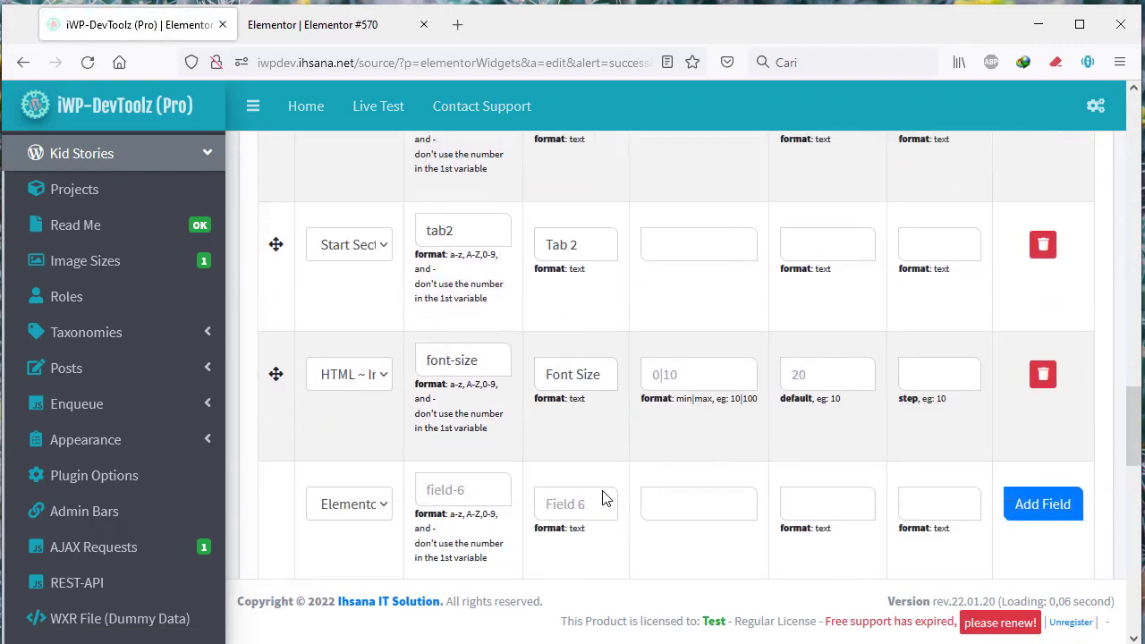
{"action": "scroll", "coordinate": [338, 331], "scroll_direction": "down", "scroll_amount": 5}
{"action": "scroll", "coordinate": [338, 331], "scroll_direction": "down", "scroll_amount": 5}
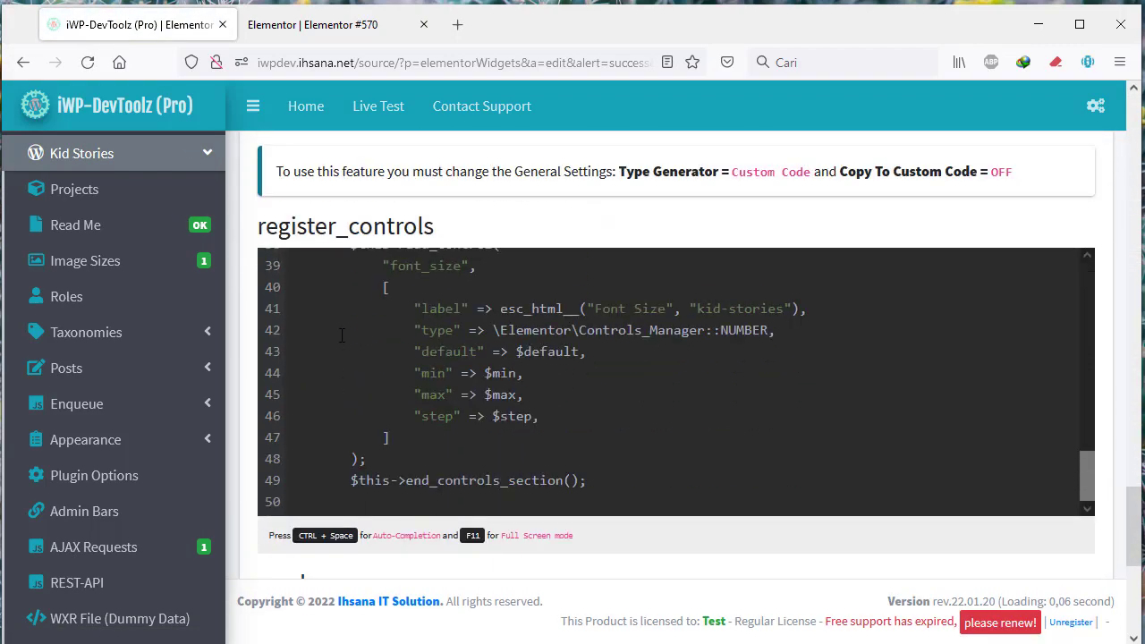
{"action": "scroll", "coordinate": [567, 459], "scroll_direction": "up", "scroll_amount": 10}
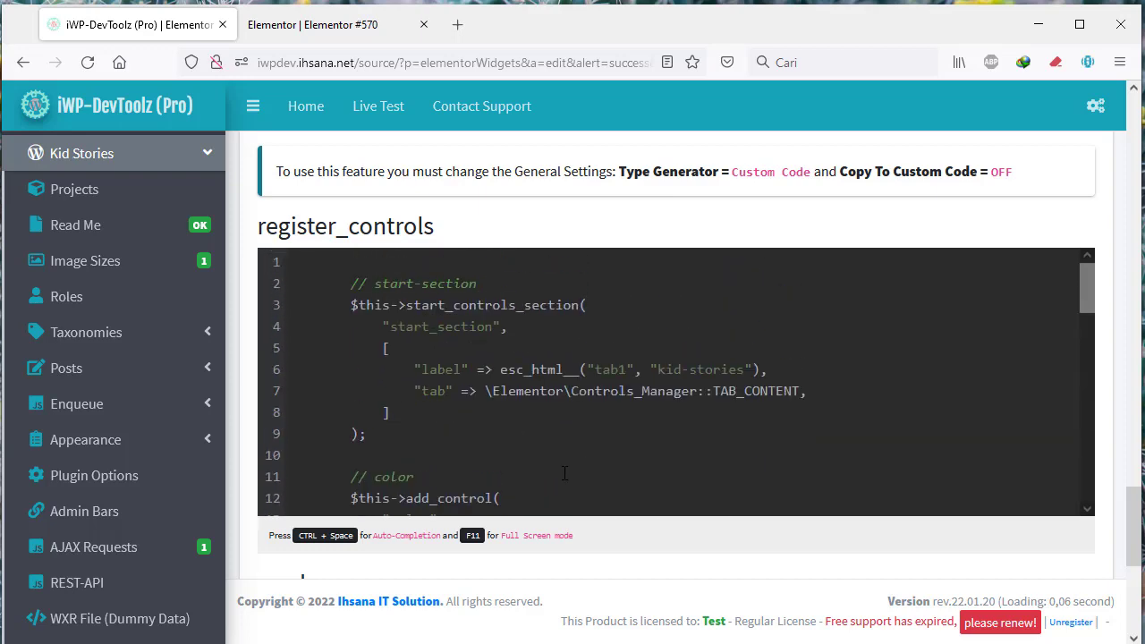
{"action": "scroll", "coordinate": [566, 479], "scroll_direction": "up", "scroll_amount": 4}
{"action": "scroll", "coordinate": [568, 487], "scroll_direction": "down", "scroll_amount": 9}
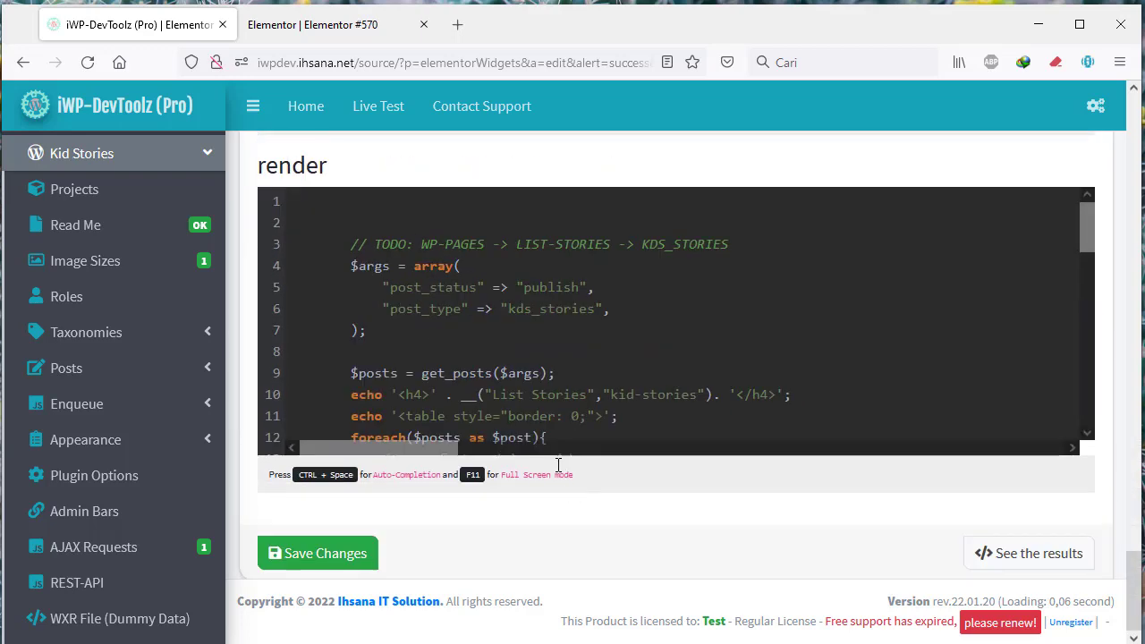
{"action": "scroll", "coordinate": [558, 465], "scroll_direction": "up", "scroll_amount": 1}
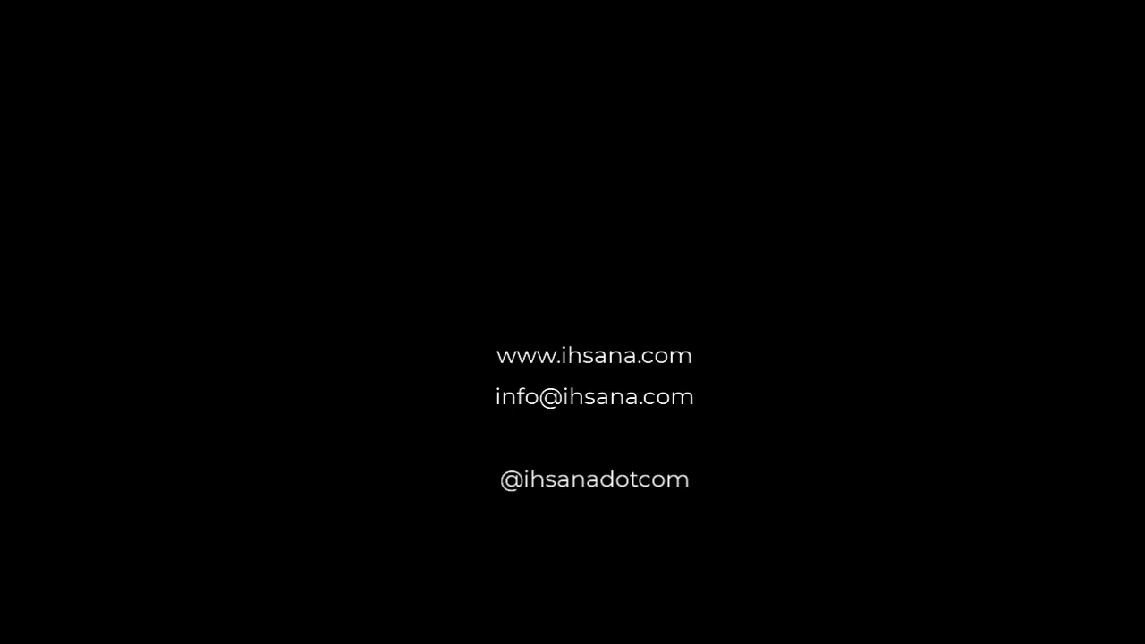